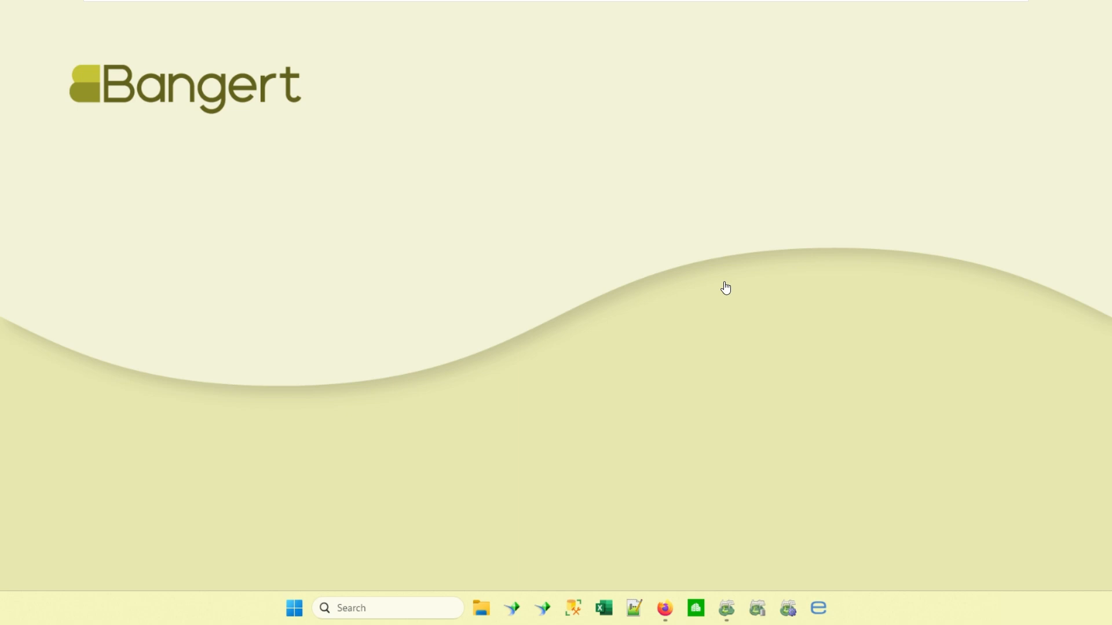
Switch to Sage Estimating and list all estimates in the Manage Estimates window.
click(728, 612)
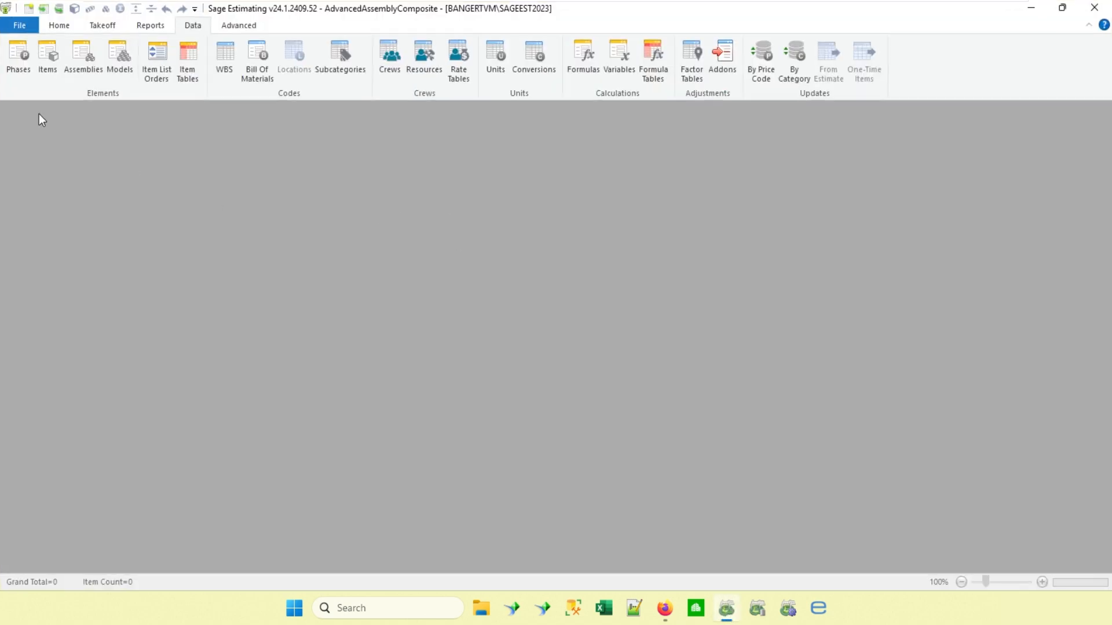
click(22, 27)
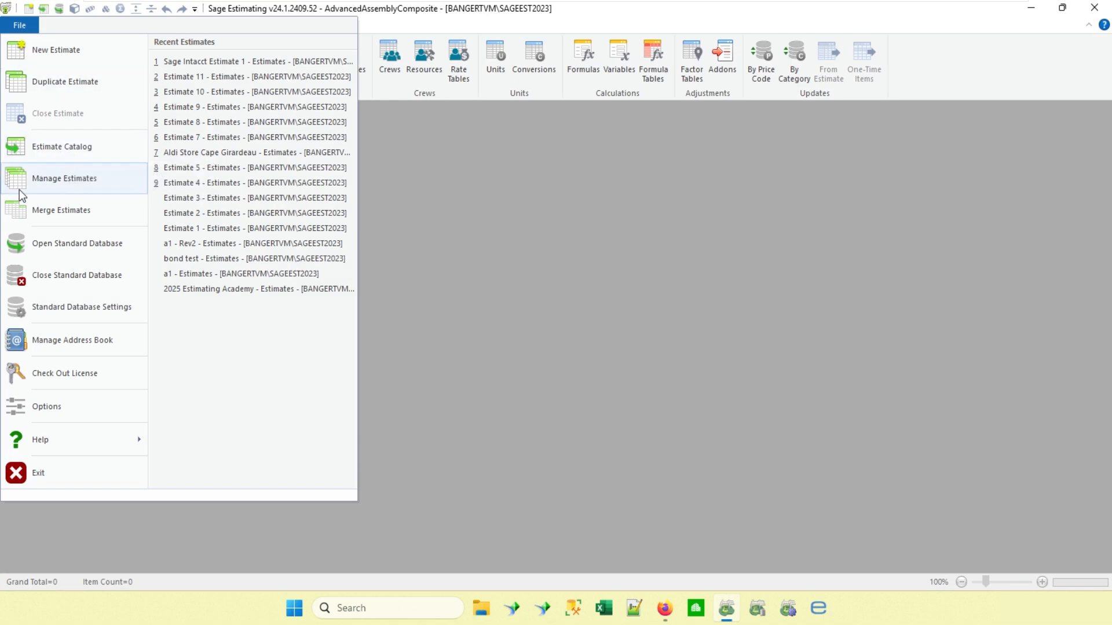
click(96, 177)
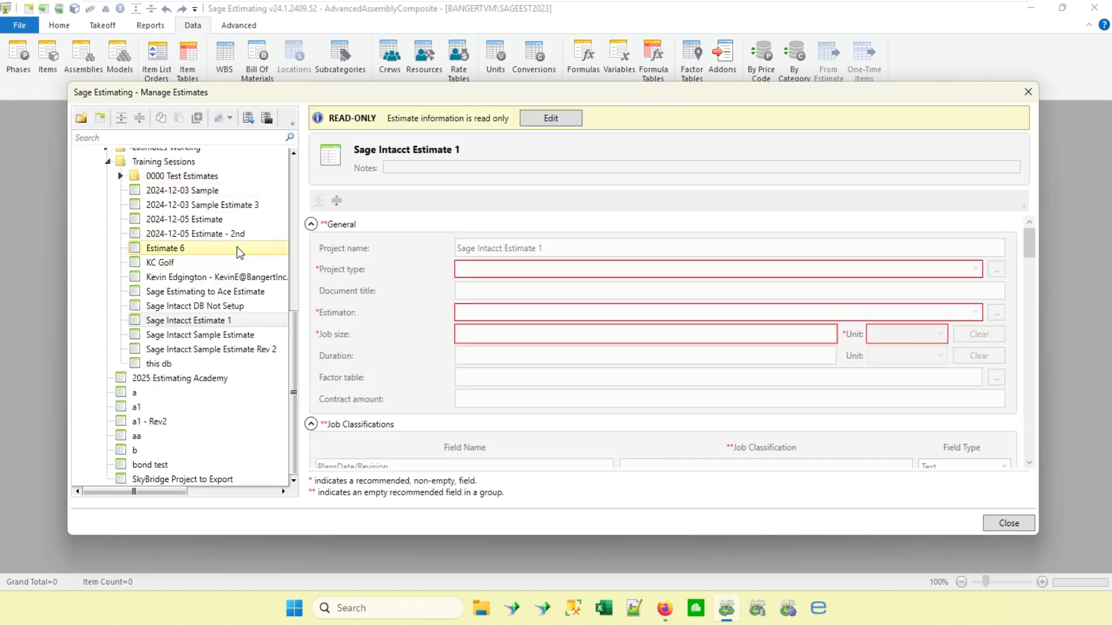
scroll(273, 230, up, 2)
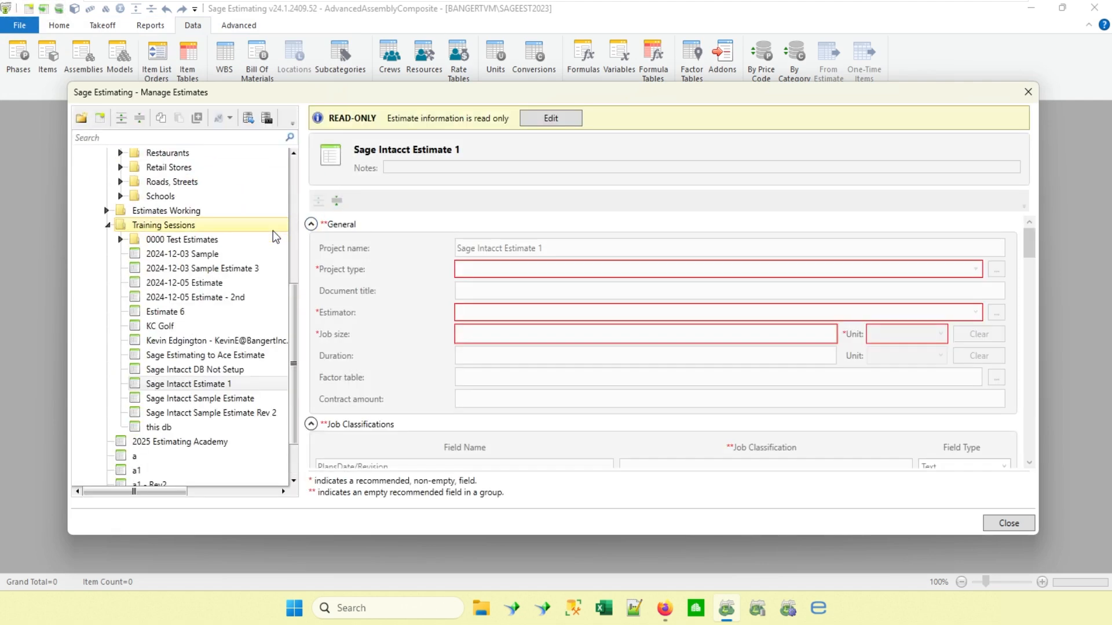
scroll(273, 231, up, 6)
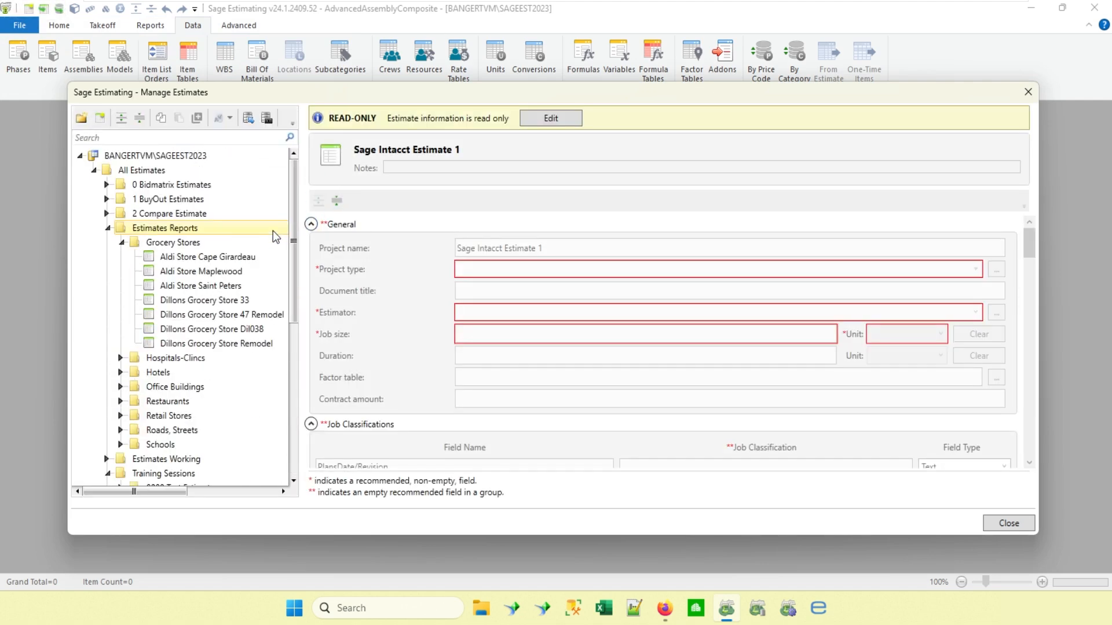
click(144, 170)
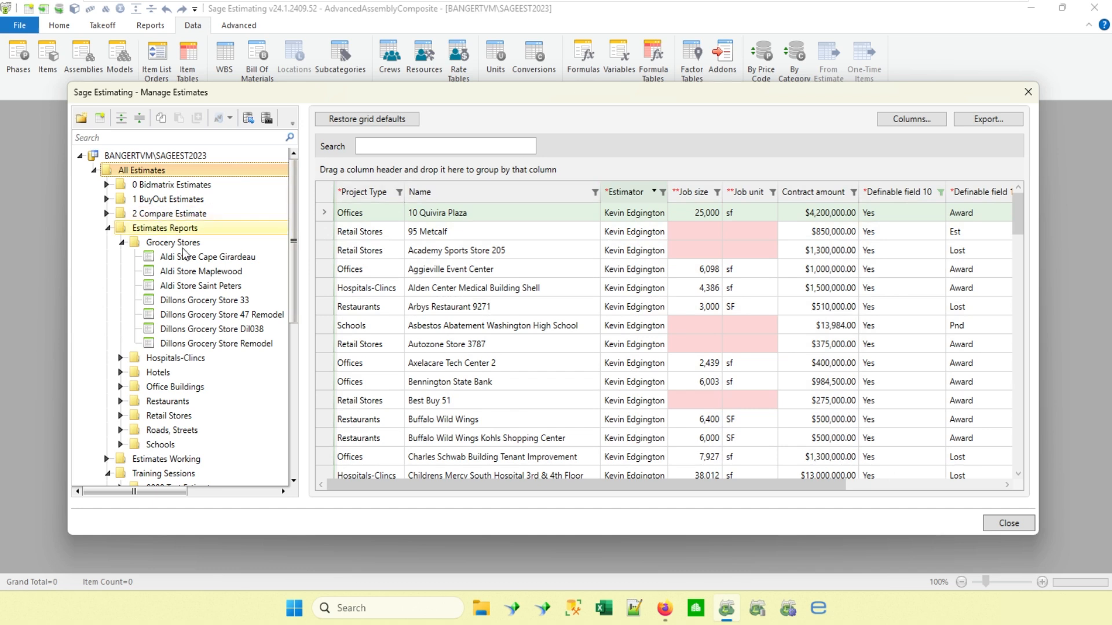
Export the all-estimates grid to the Desktop as Estimates_Export_04_07_2025.xlsx and open the worksheet.
mouse_move(182, 282)
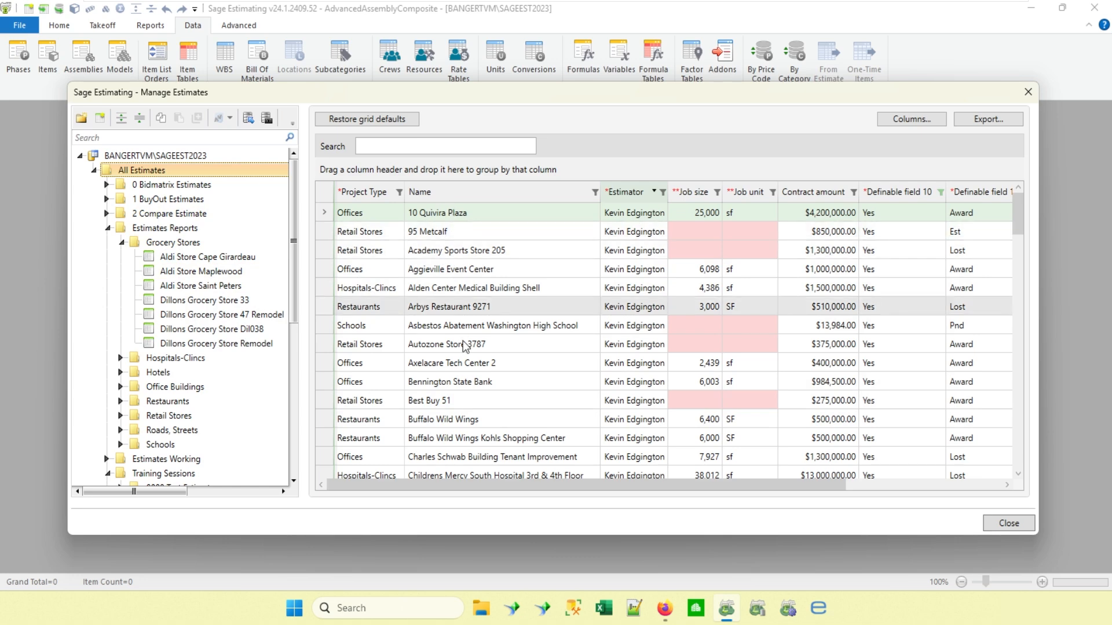
scroll(608, 365, down, 7)
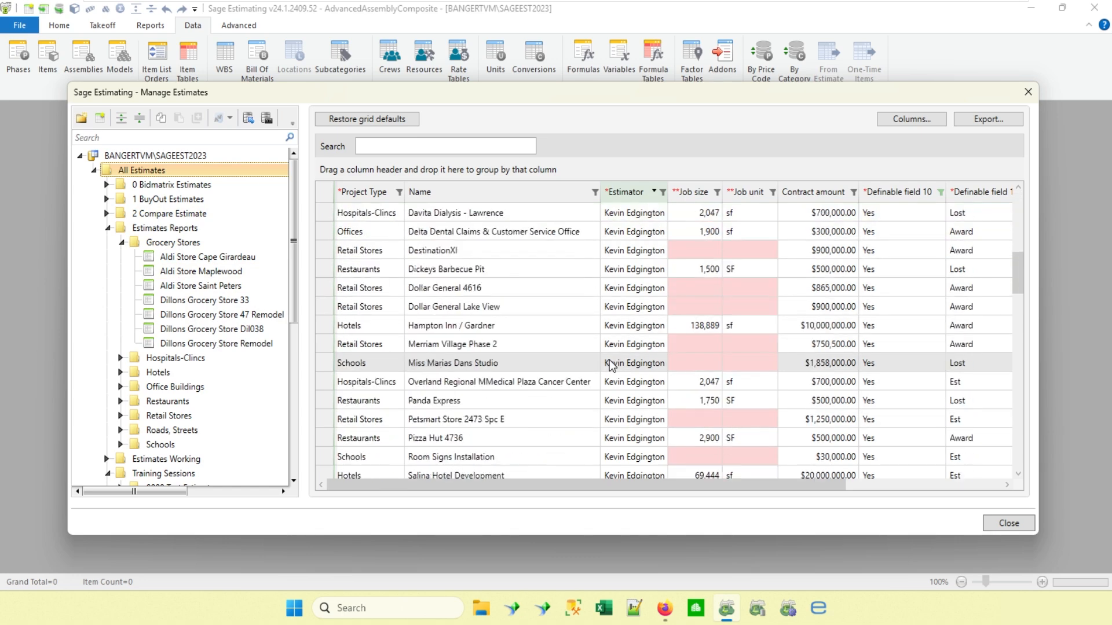
scroll(611, 365, up, 7)
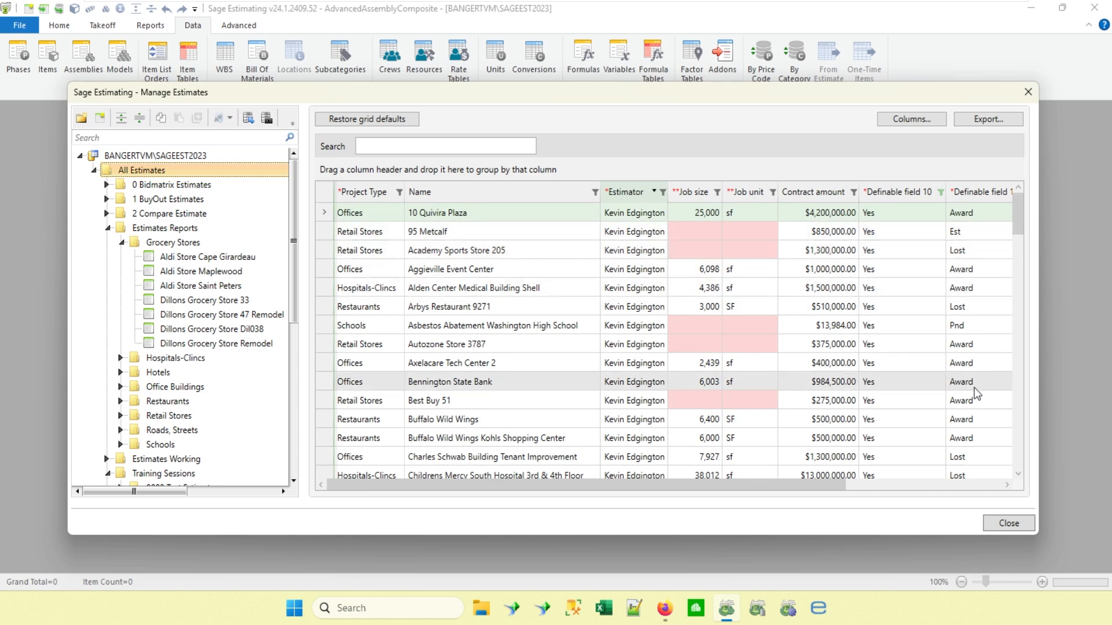
click(906, 486)
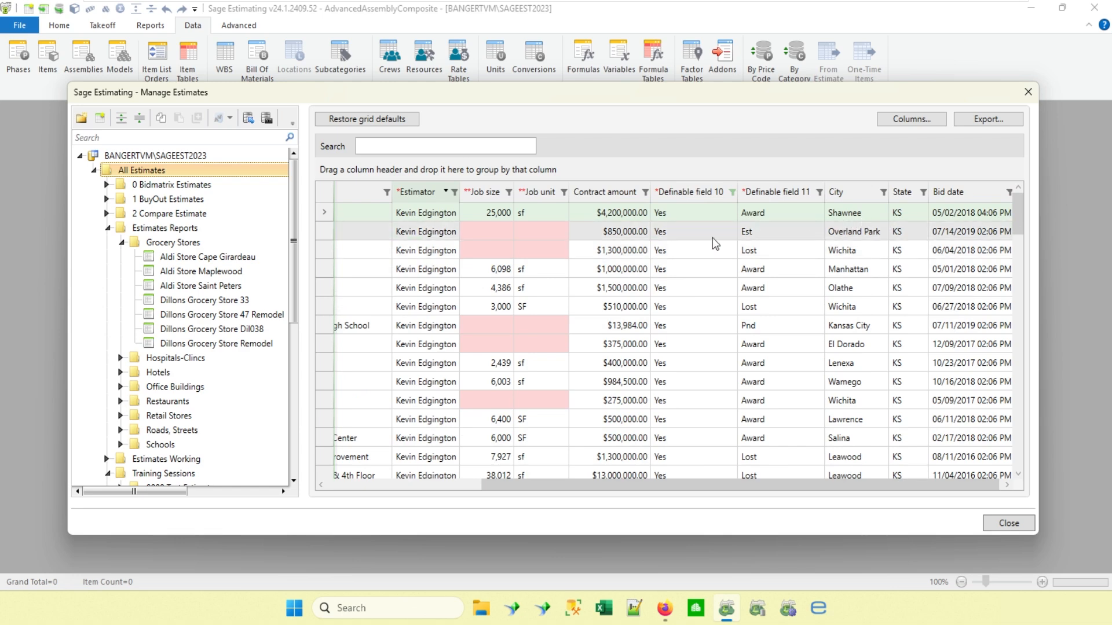
click(366, 488)
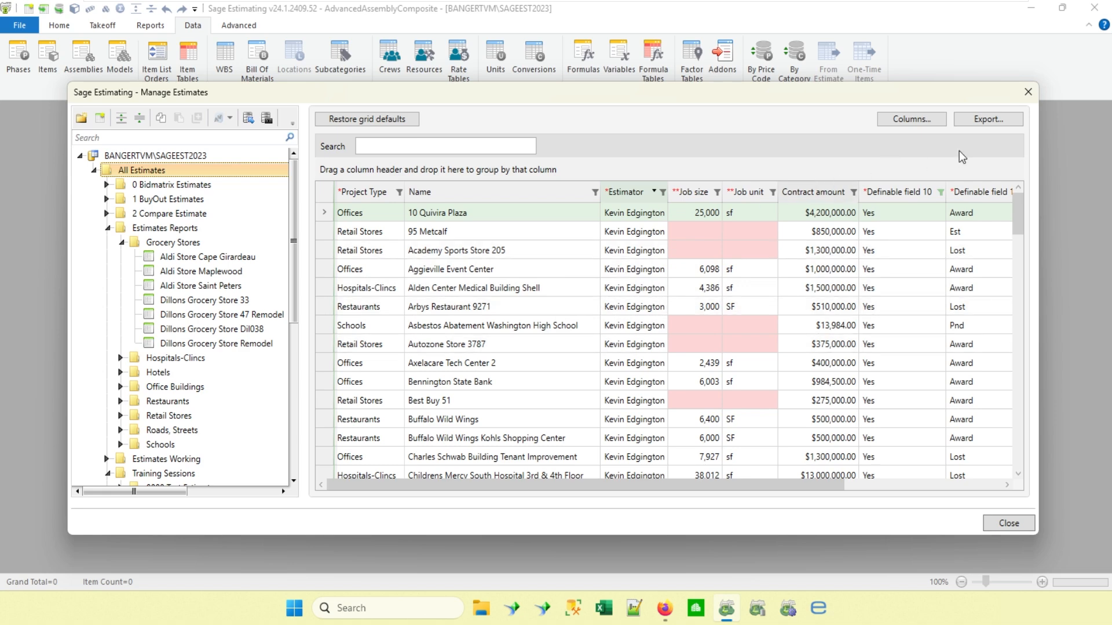
click(992, 120)
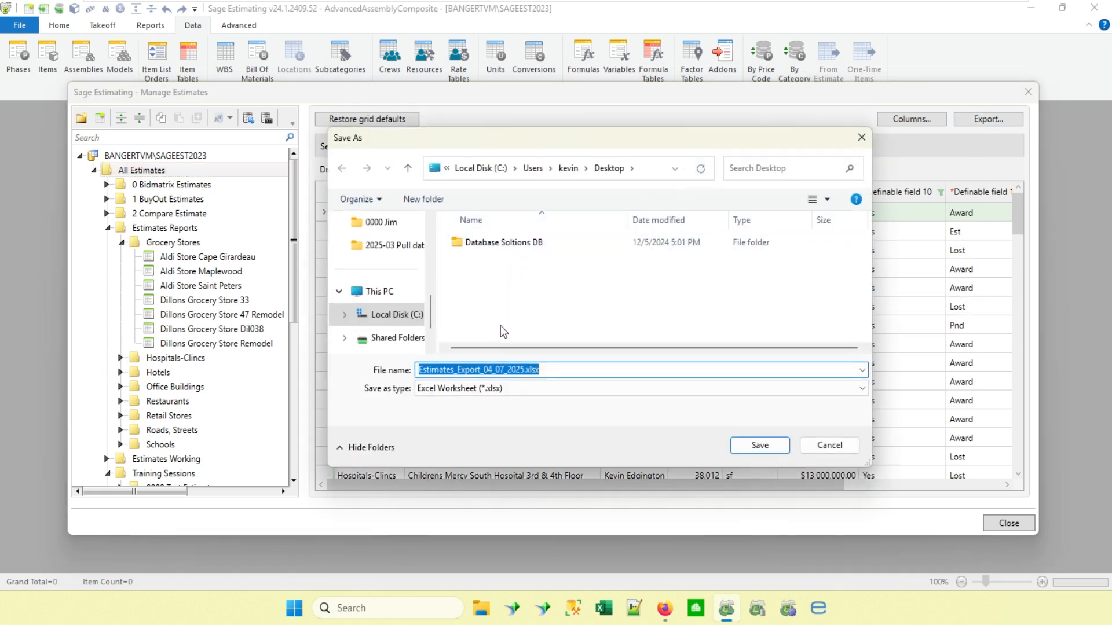
click(759, 446)
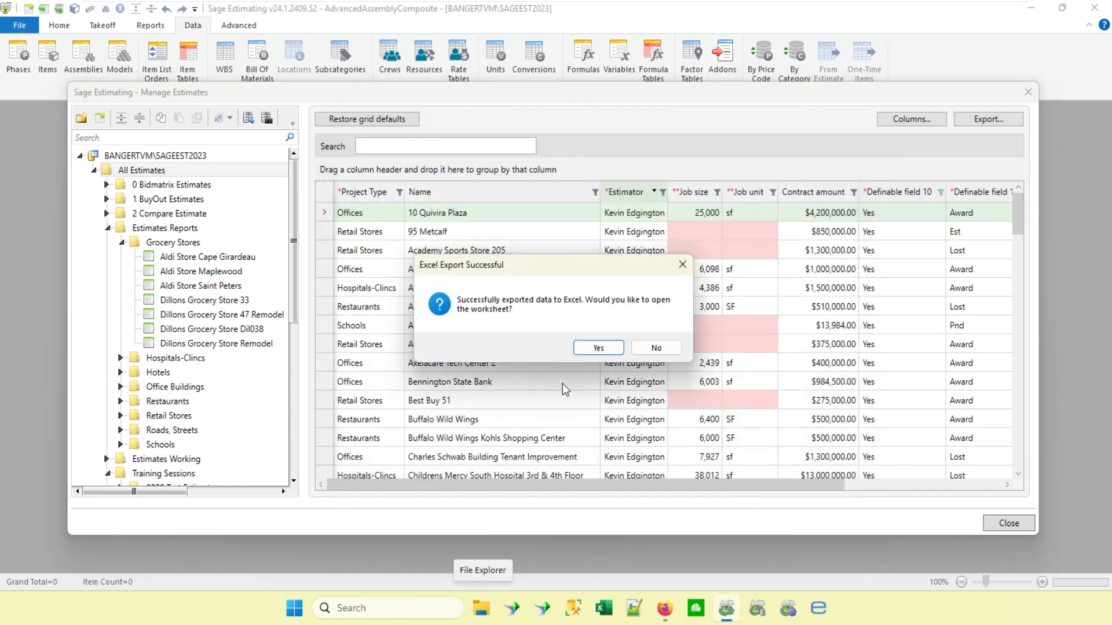
click(605, 350)
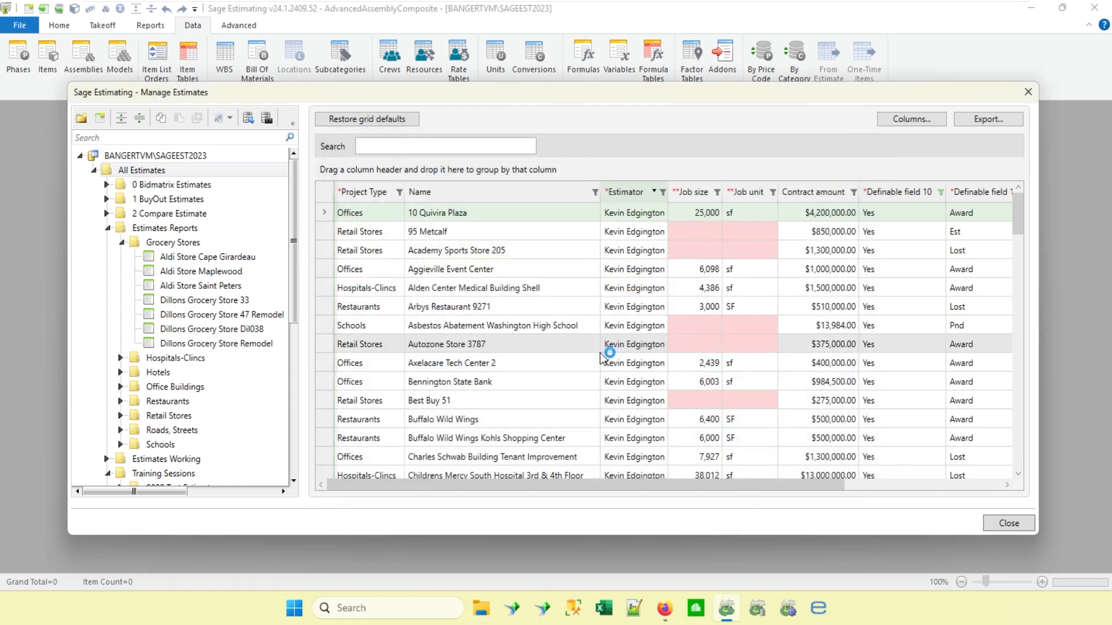
click(1021, 93)
click(1036, 11)
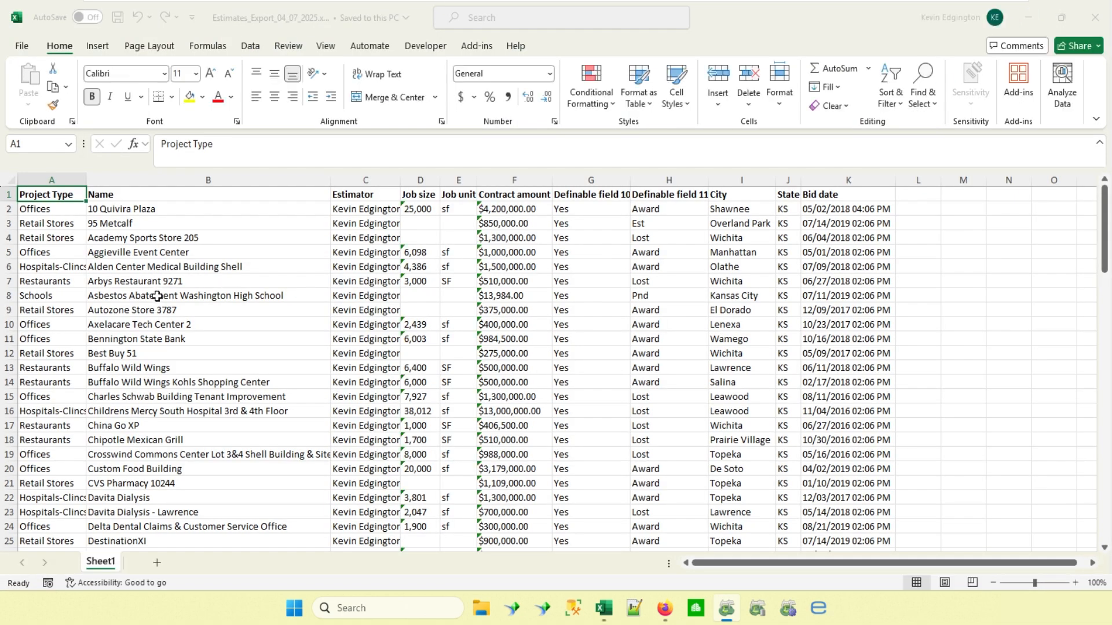
Review the exported estimate rows from the first to the last record, and close the workbook.
scroll(157, 296, down, 5)
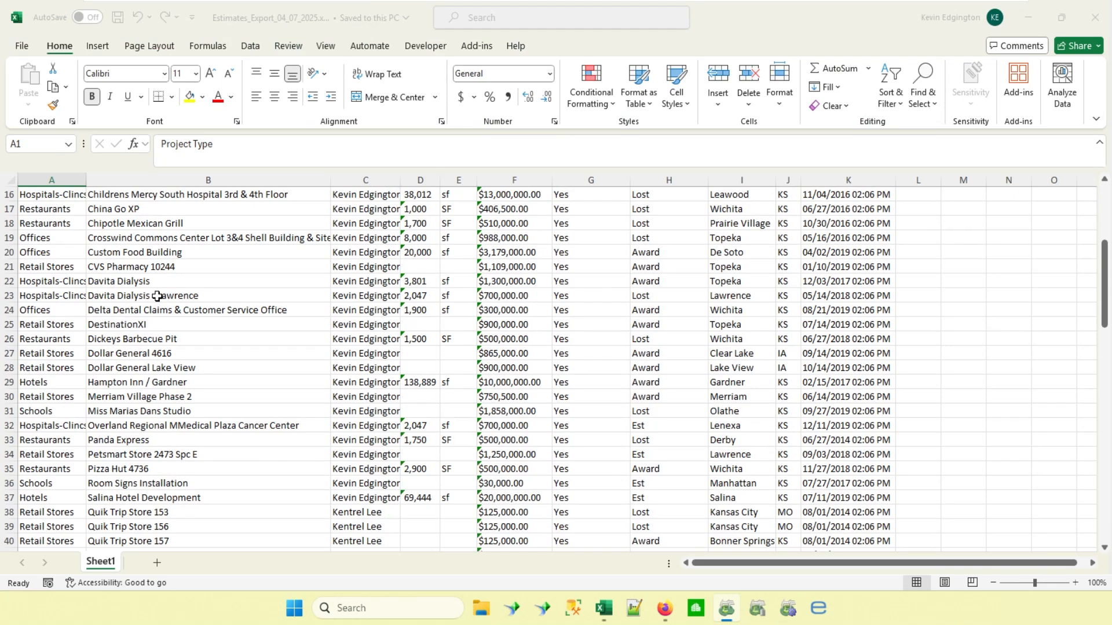
scroll(157, 296, down, 16)
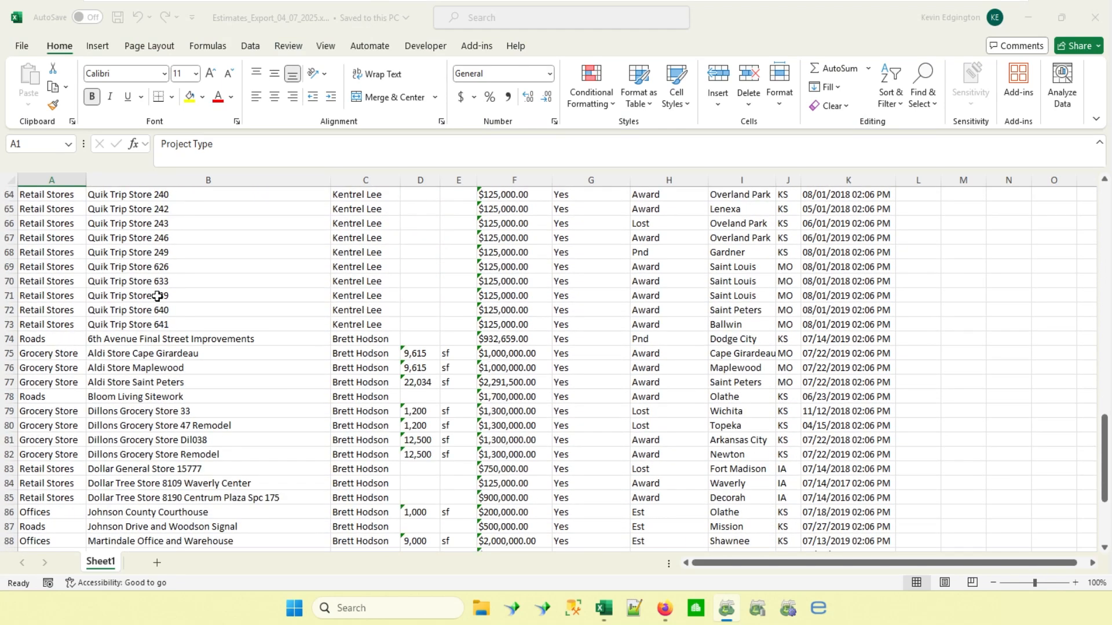
scroll(157, 296, down, 6)
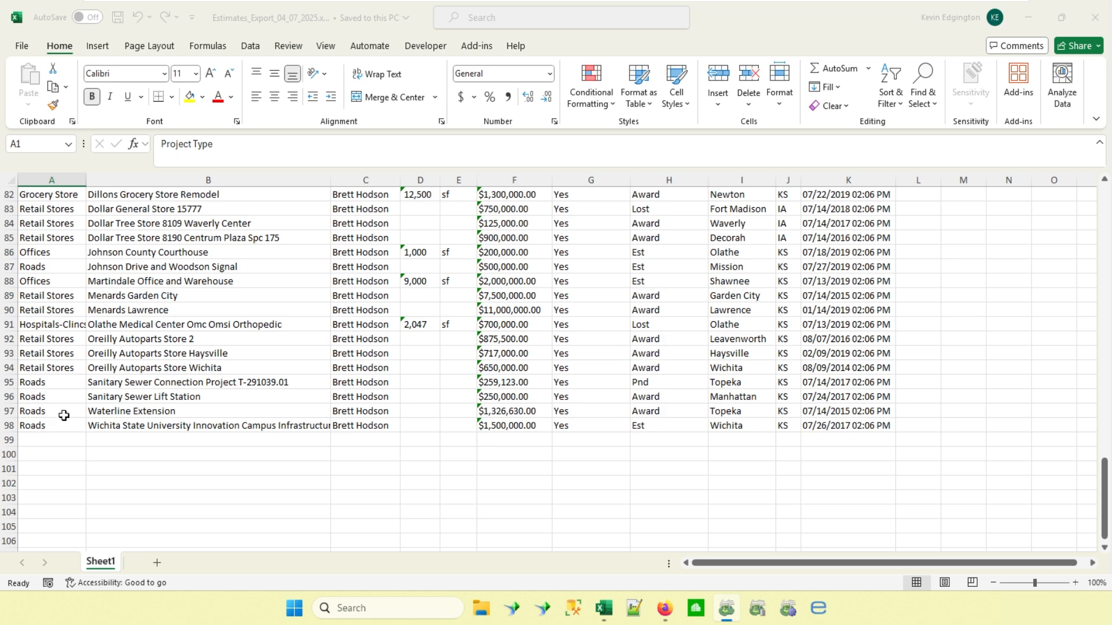
scroll(64, 415, up, 14)
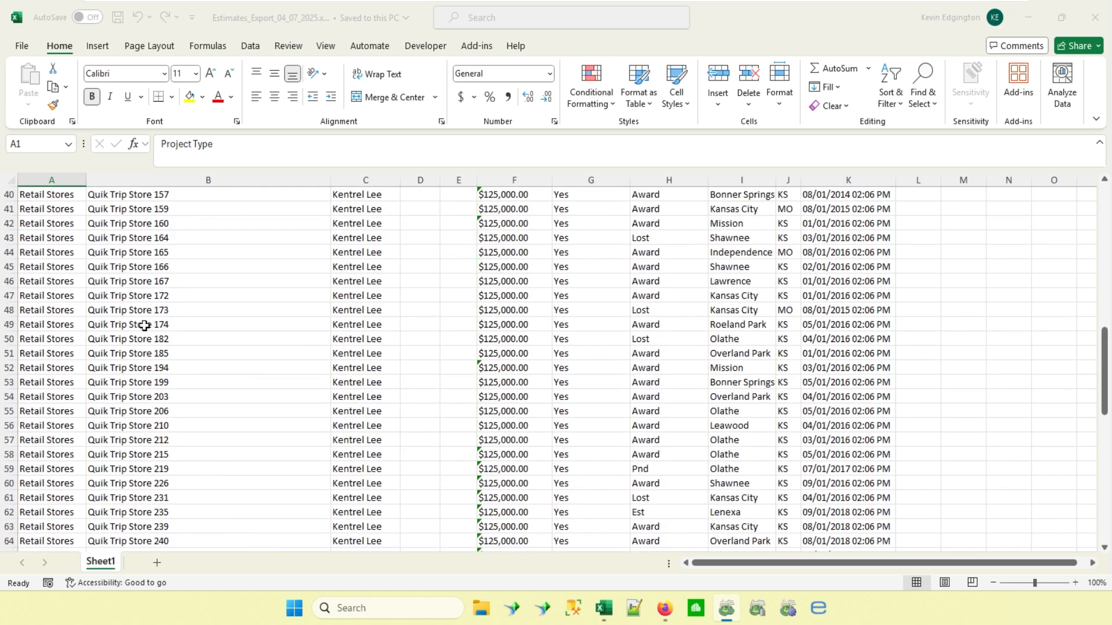
scroll(712, 282, up, 13)
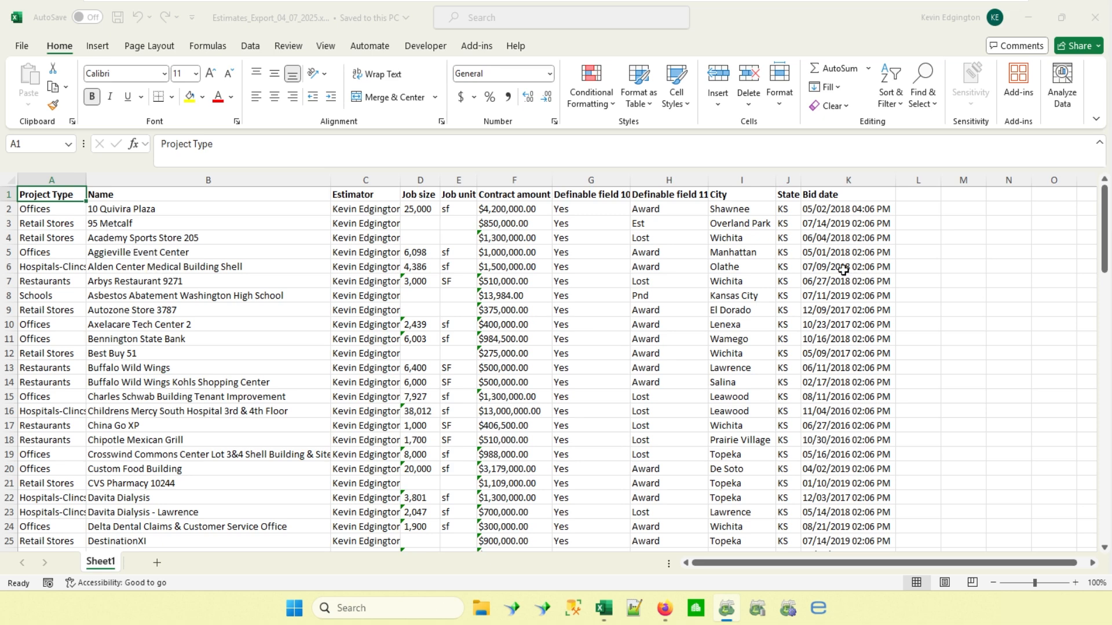
click(1096, 22)
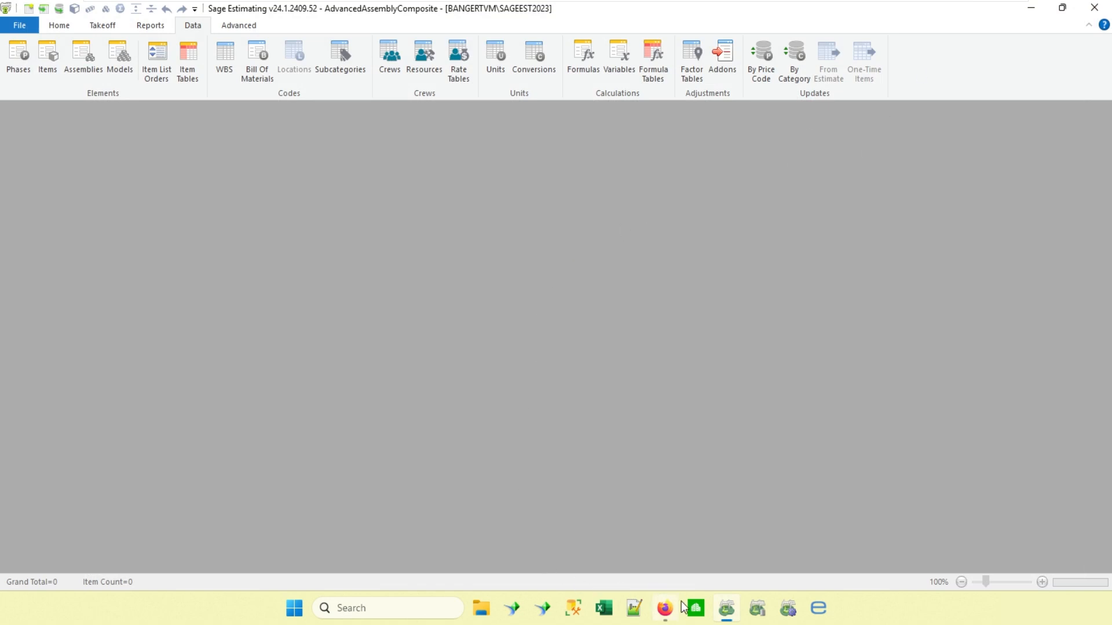
Switch to the Claude chat in Firefox and attach Estimates_Export_04_07_2025.xlsx from the Desktop folder.
click(665, 608)
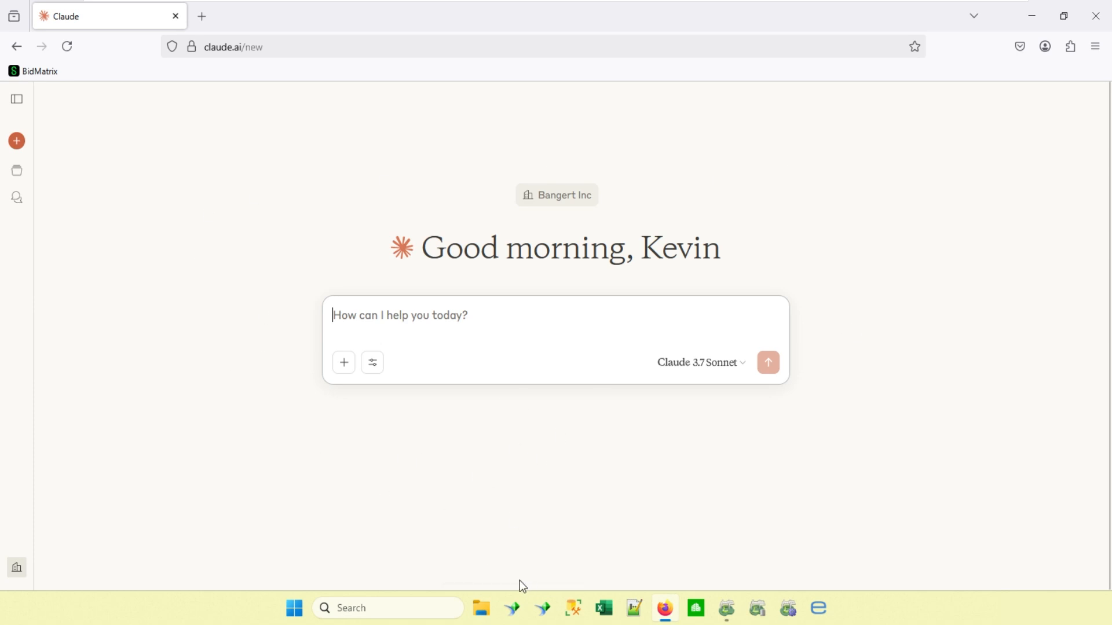
click(489, 615)
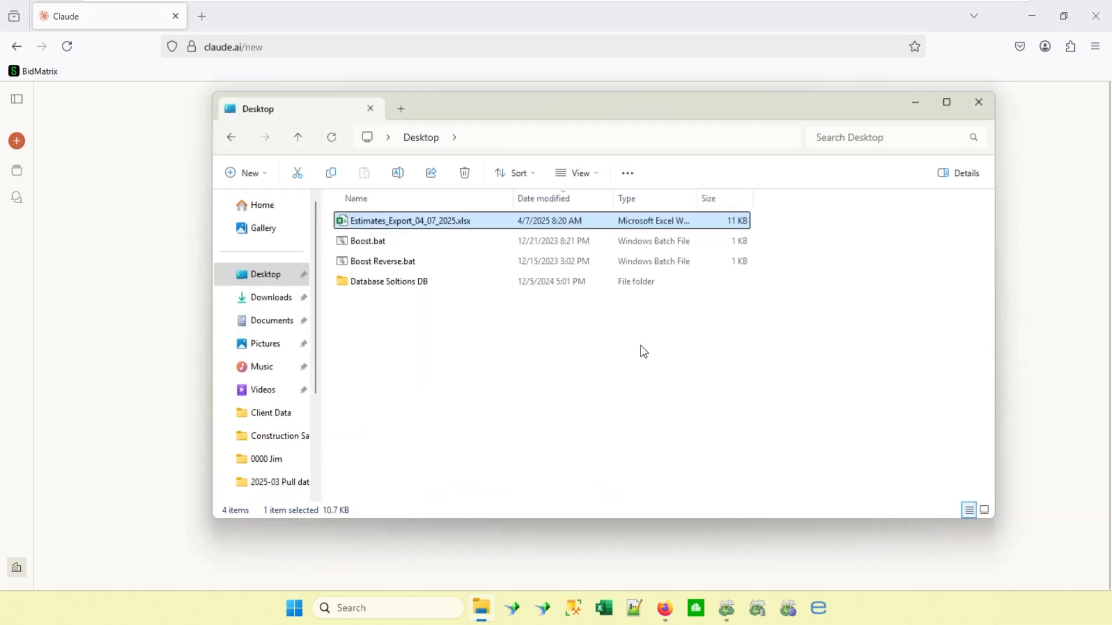
drag(515, 101, 942, 119)
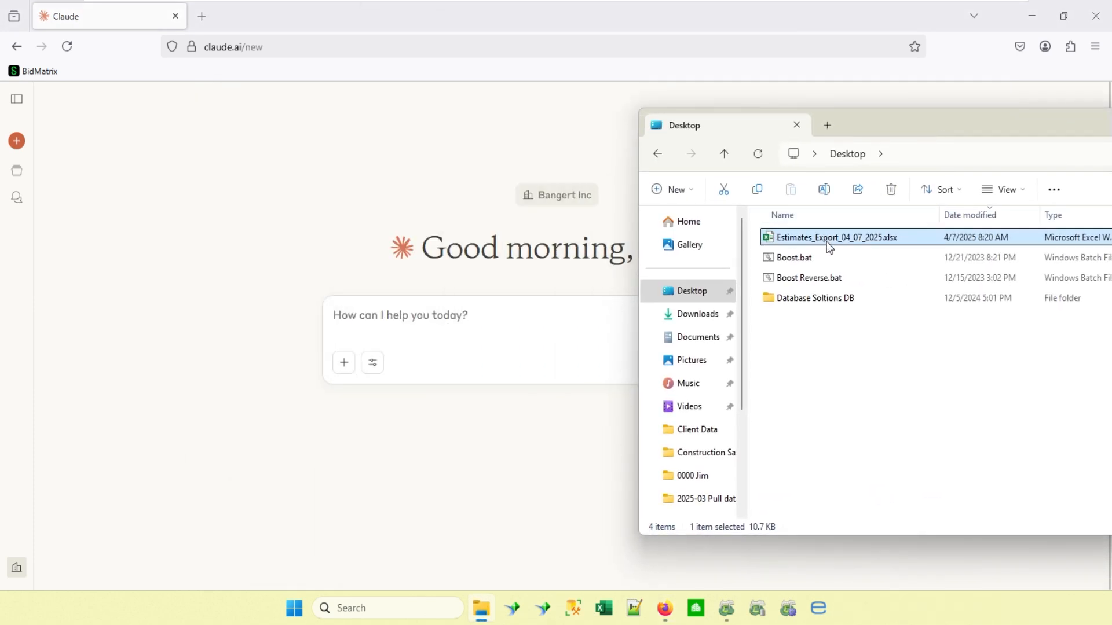
drag(826, 242, 420, 330)
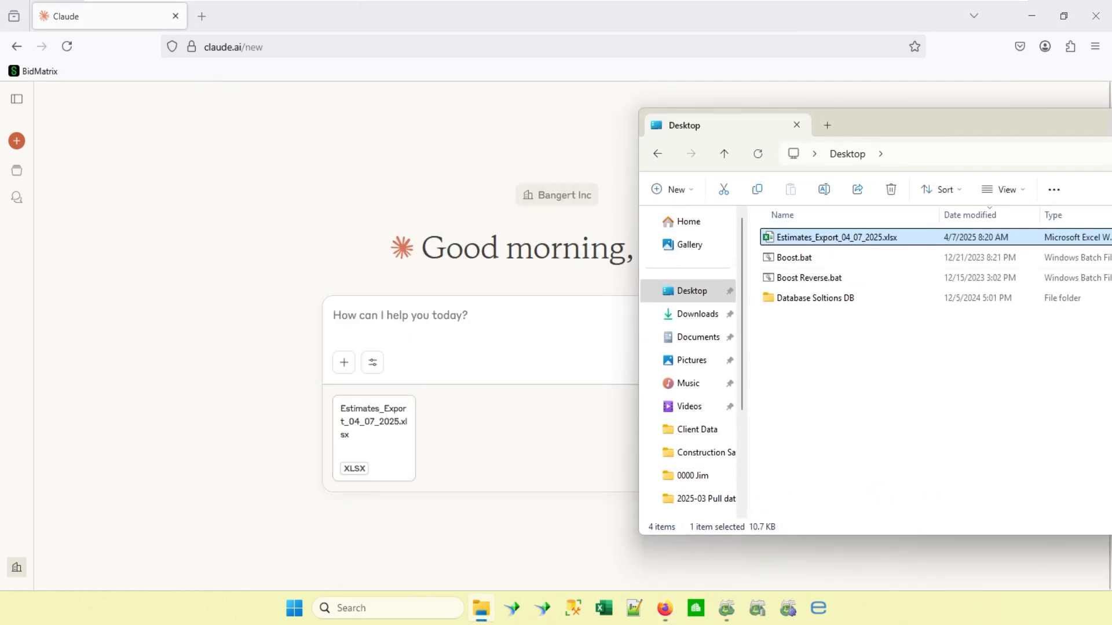
drag(1031, 137, 739, 149)
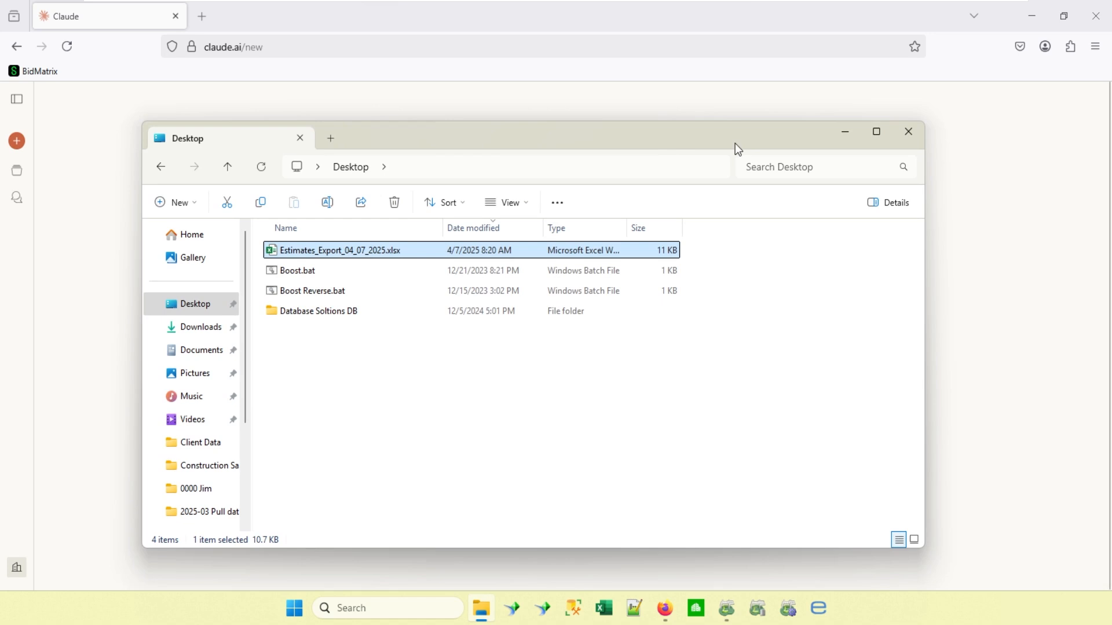
click(844, 139)
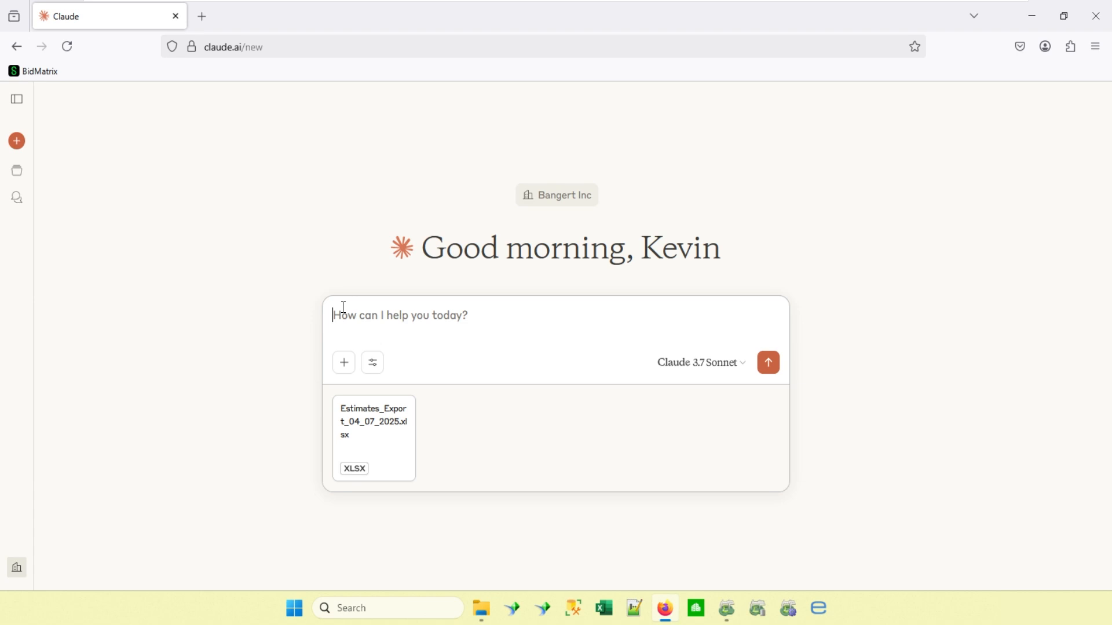
Send the prompt "Here is a list of estimates give summary of these estimates and the trends you see".
text(Here is a list of est)
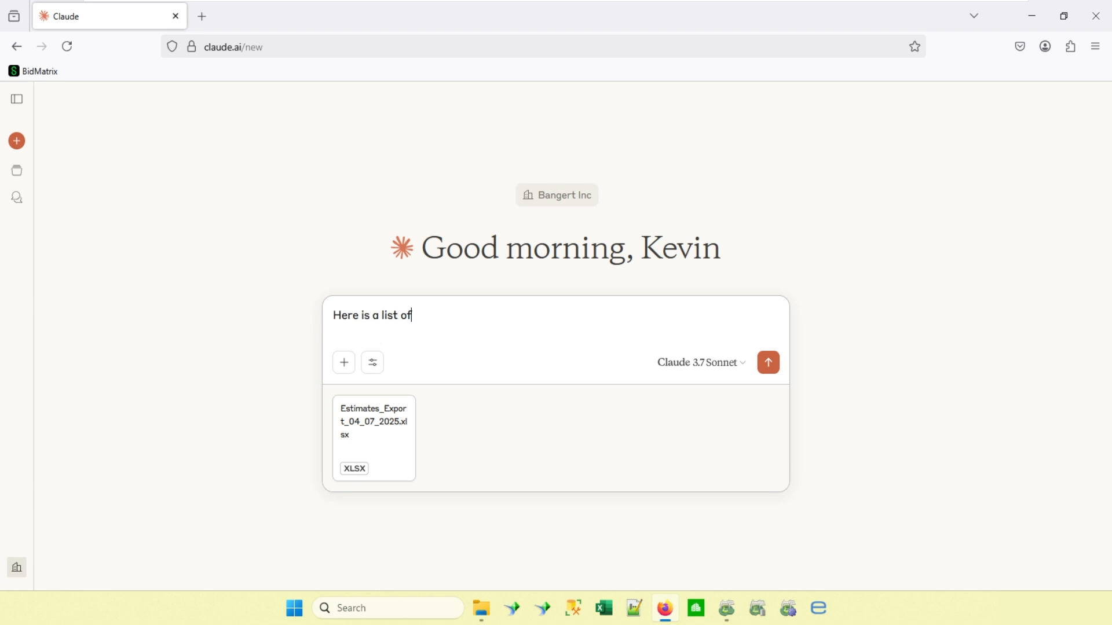
key(BackSpace)
key(BackSpace)
key(BackSpace)
text(estimates give summary of these estimate)
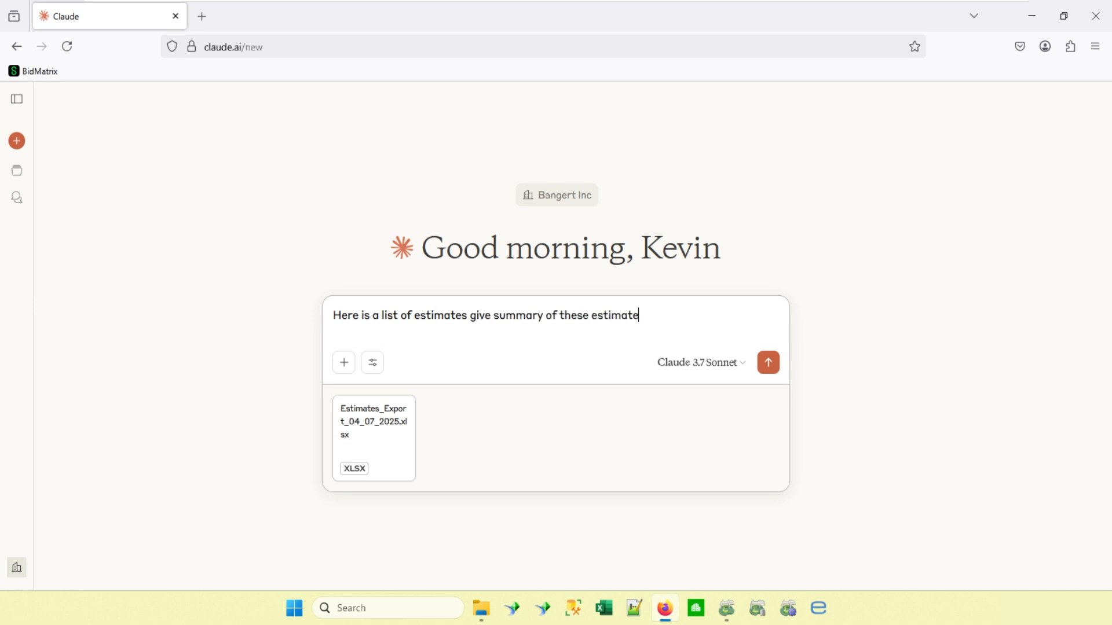
text(s and the trends you see)
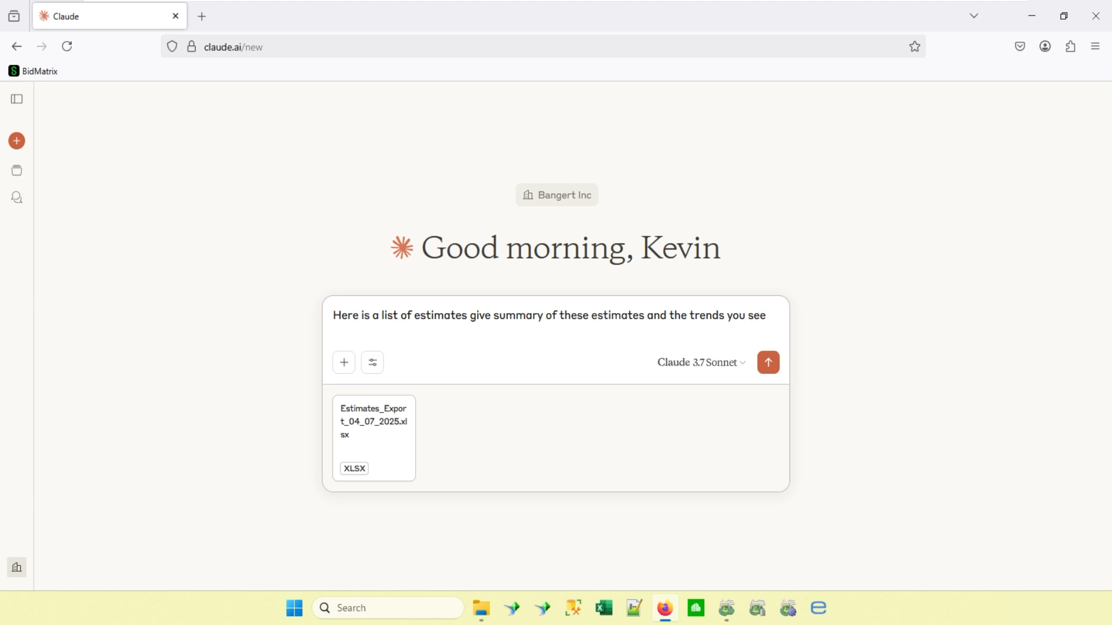
key(Return)
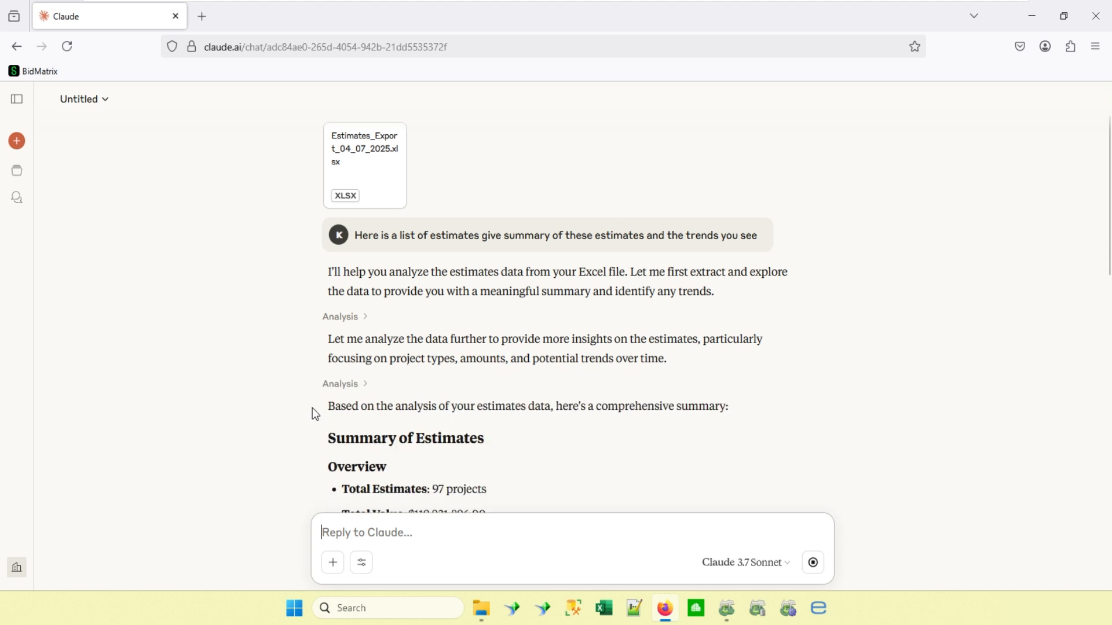
Read the Summary of Estimates in Claude's reply, from the overview and project types through award status, geography, contract amounts and project size.
scroll(454, 373, down, 4)
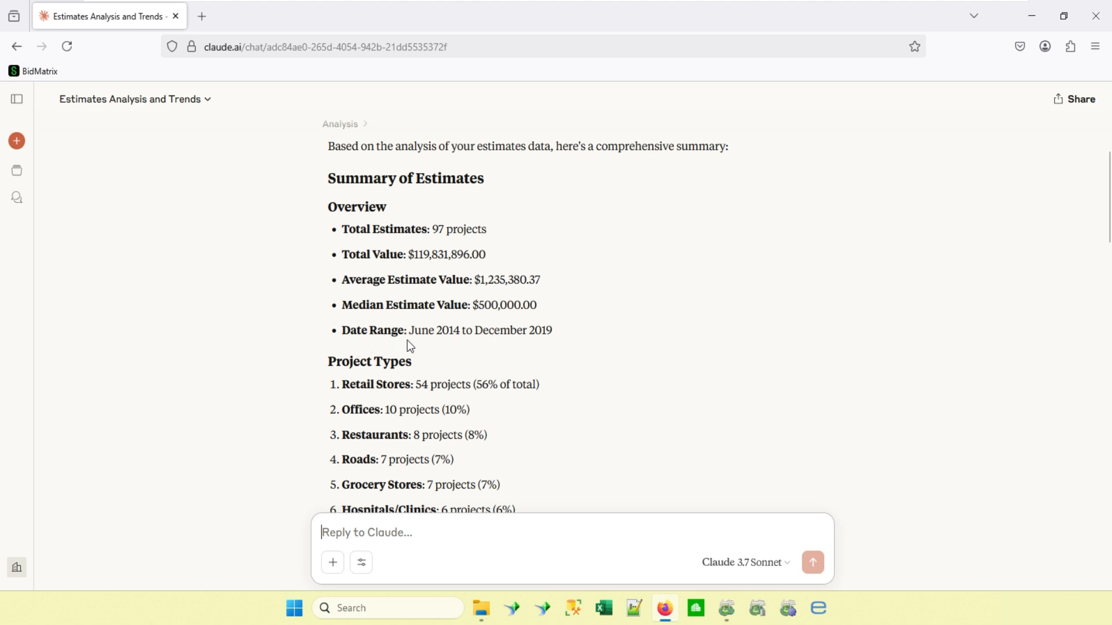
scroll(489, 338, down, 3)
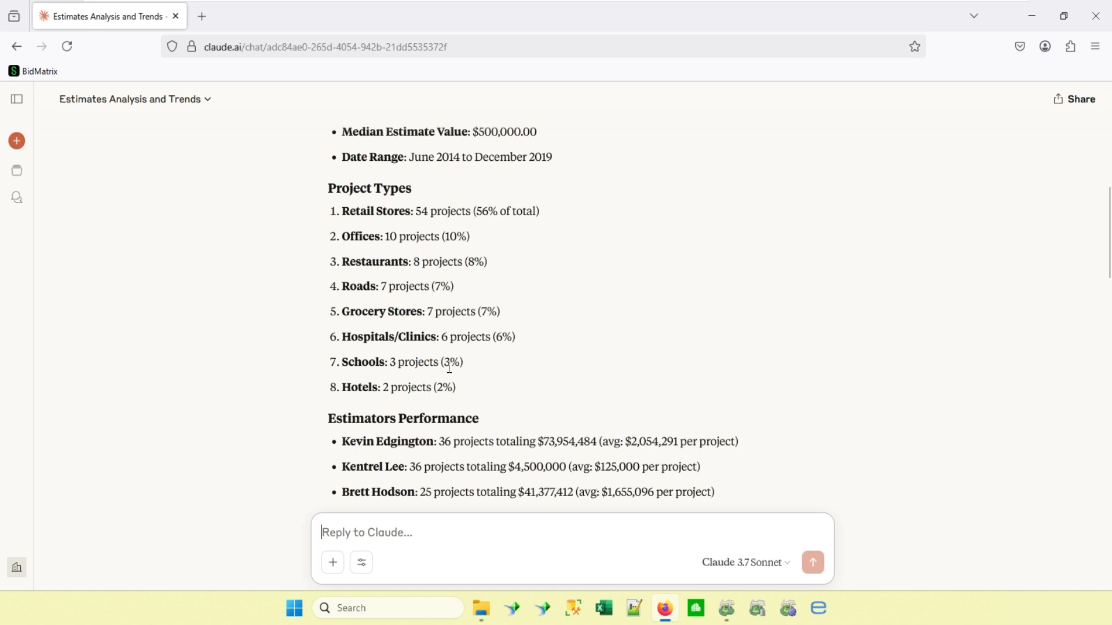
scroll(450, 368, down, 3)
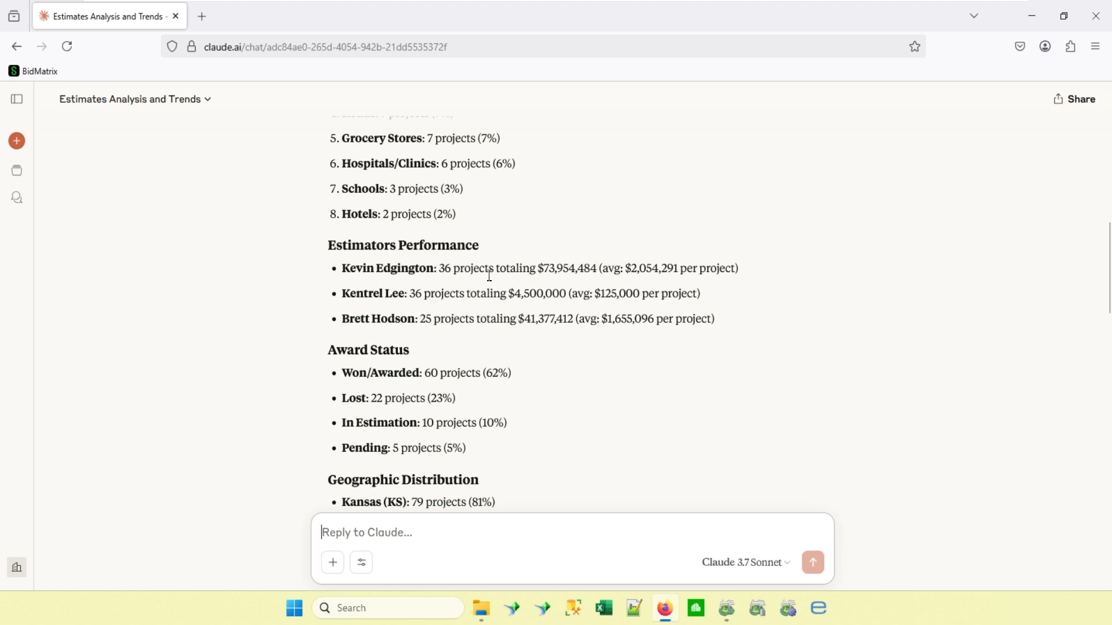
scroll(458, 290, down, 3)
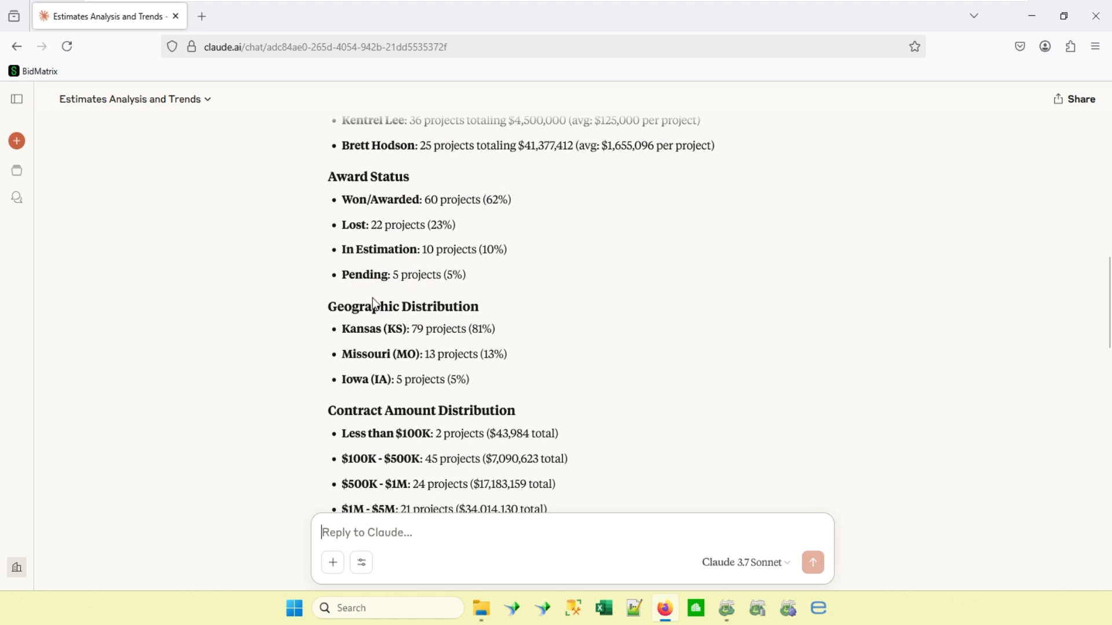
scroll(396, 278, down, 3)
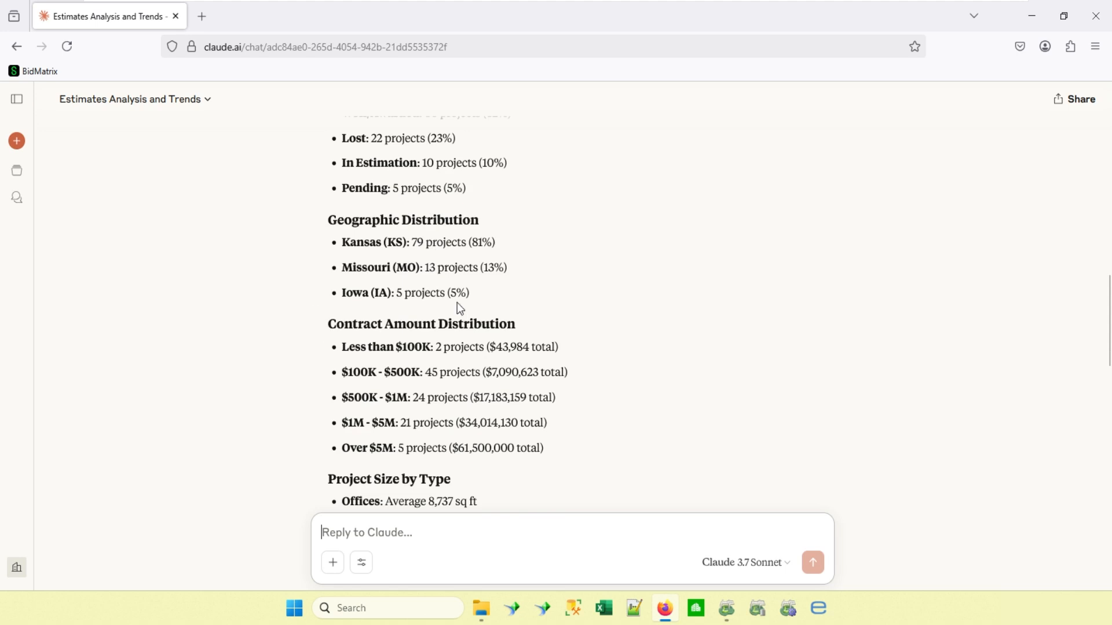
scroll(443, 255, down, 5)
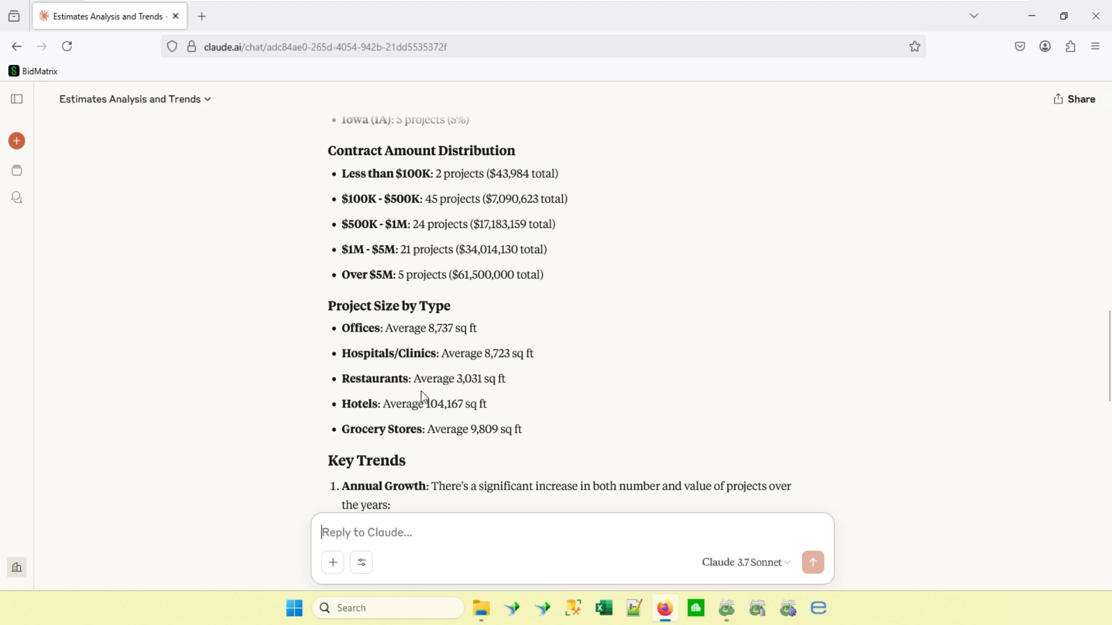
scroll(423, 394, down, 3)
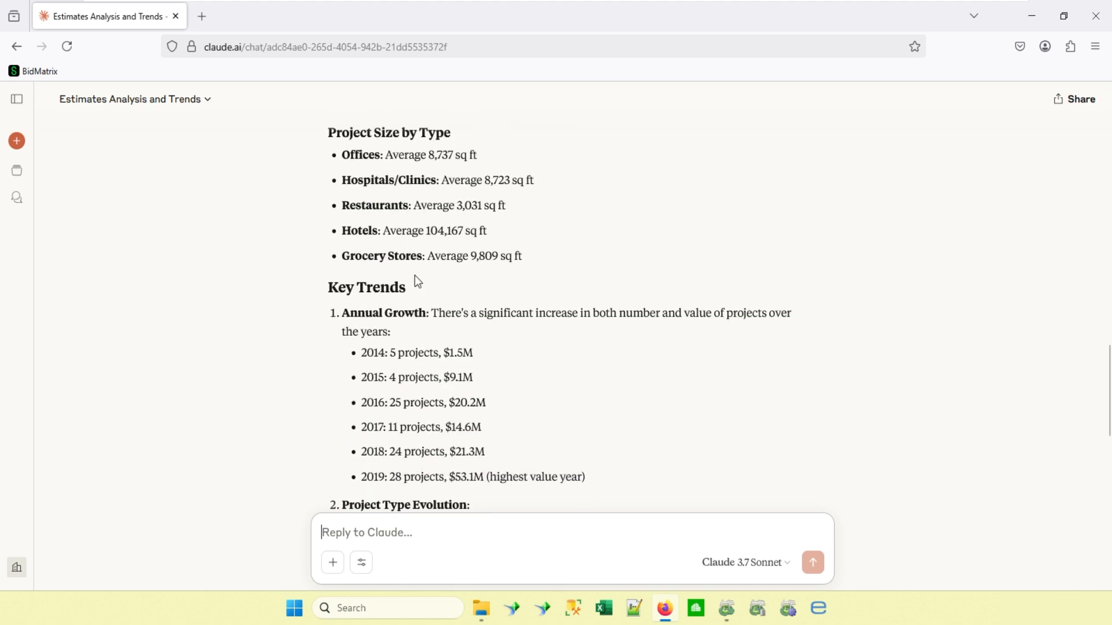
Read the Key Trends and Business Implications sections of the reply, and skim back over the whole analysis.
scroll(415, 275, down, 2)
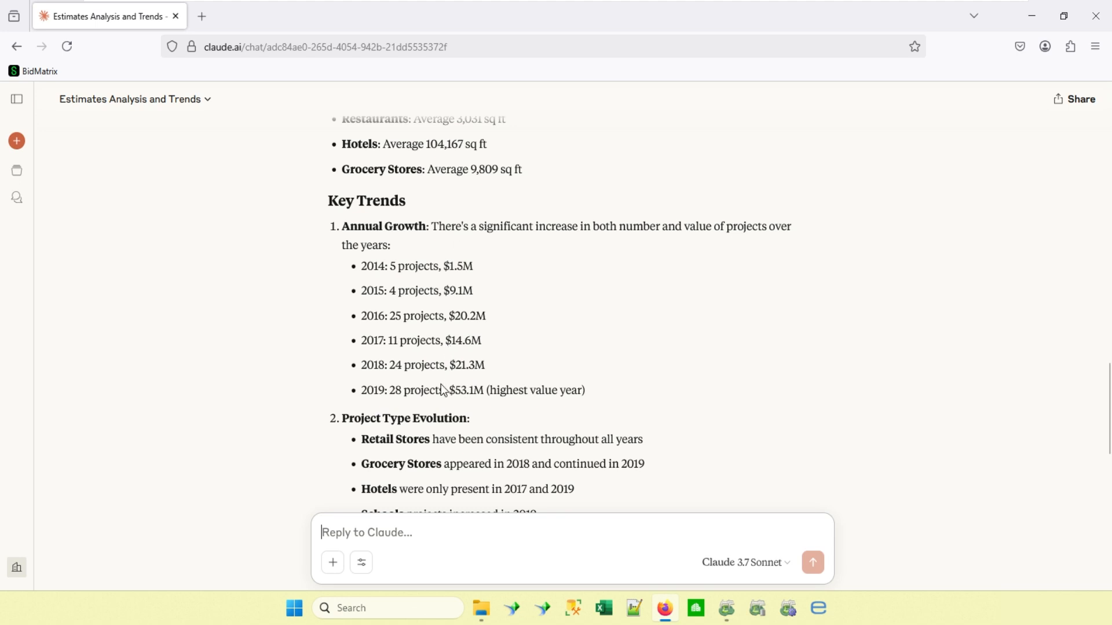
scroll(442, 391, down, 2)
scroll(441, 391, down, 2)
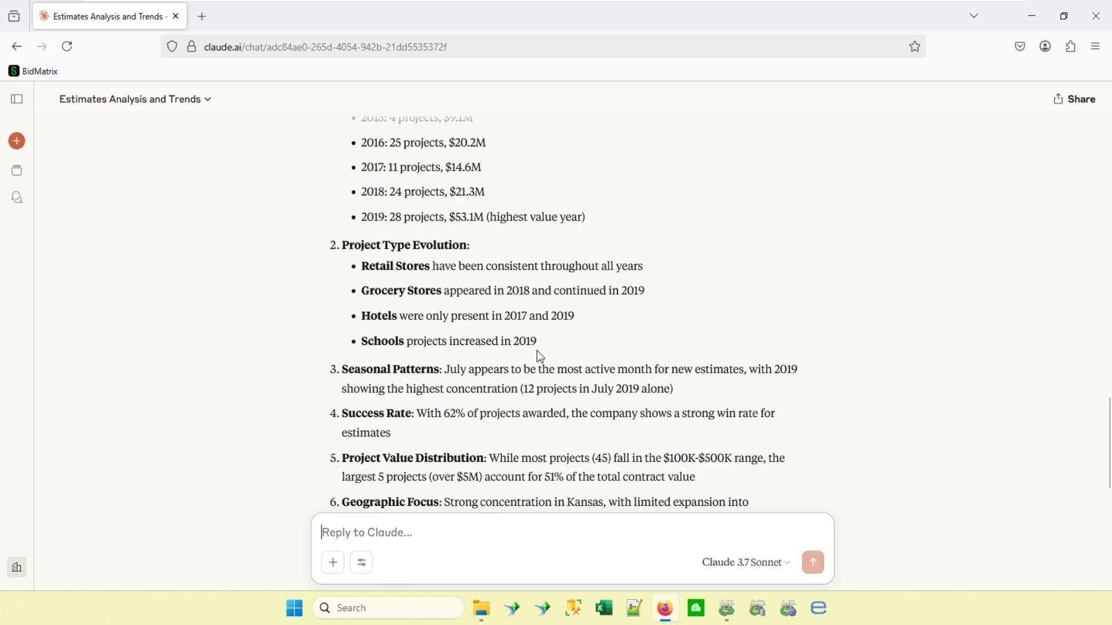
scroll(537, 350, down, 3)
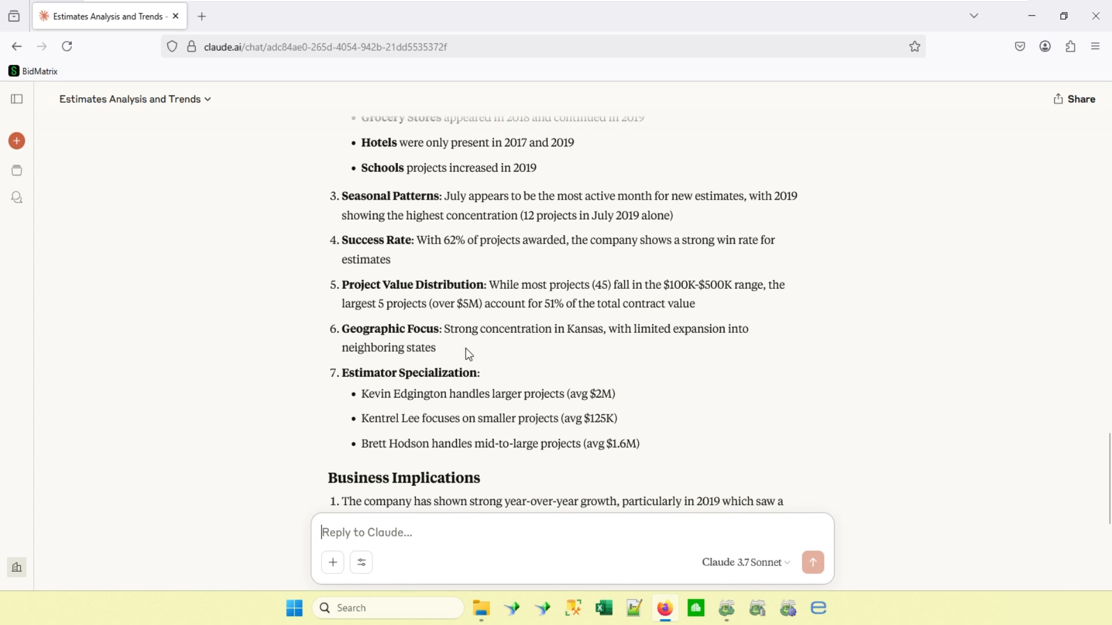
scroll(467, 350, down, 3)
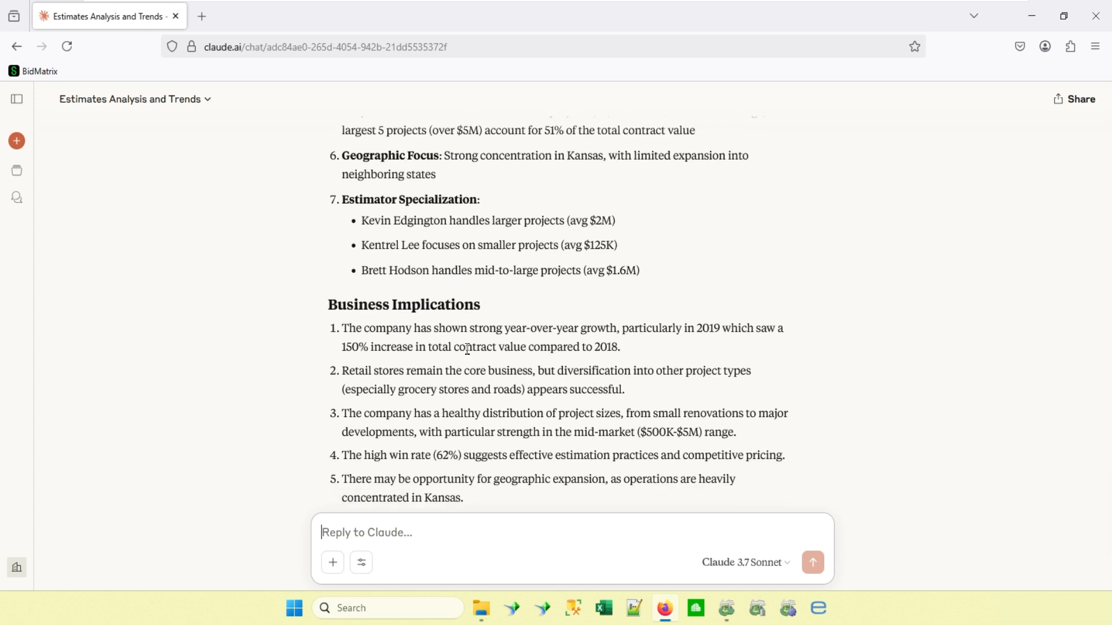
scroll(468, 349, down, 3)
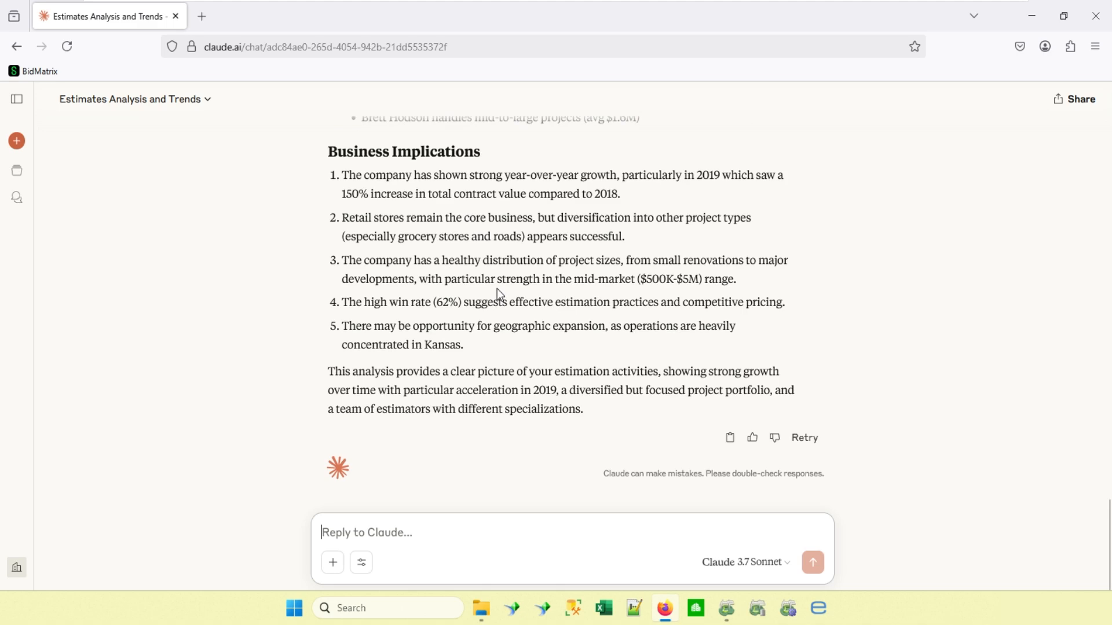
scroll(497, 289, up, 15)
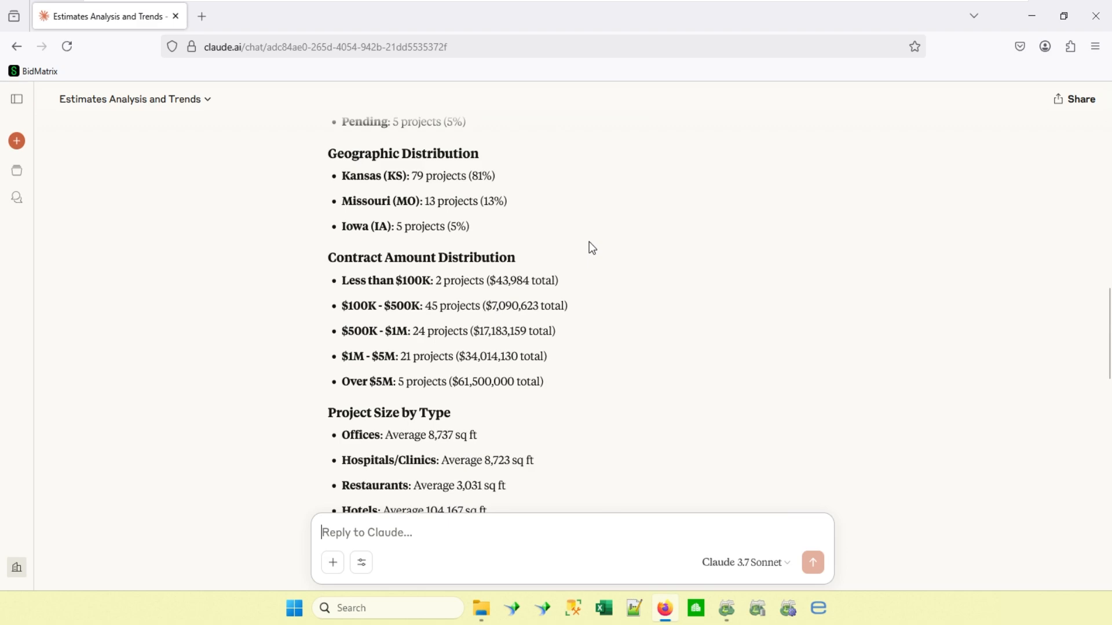
scroll(592, 248, up, 10)
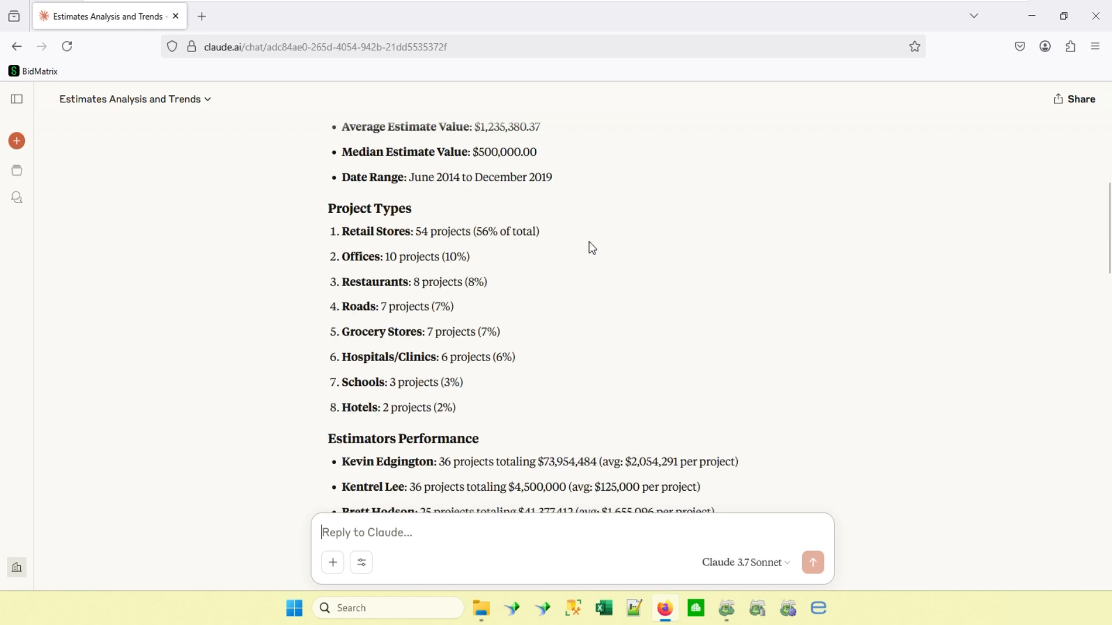
scroll(568, 289, up, 2)
scroll(561, 324, down, 12)
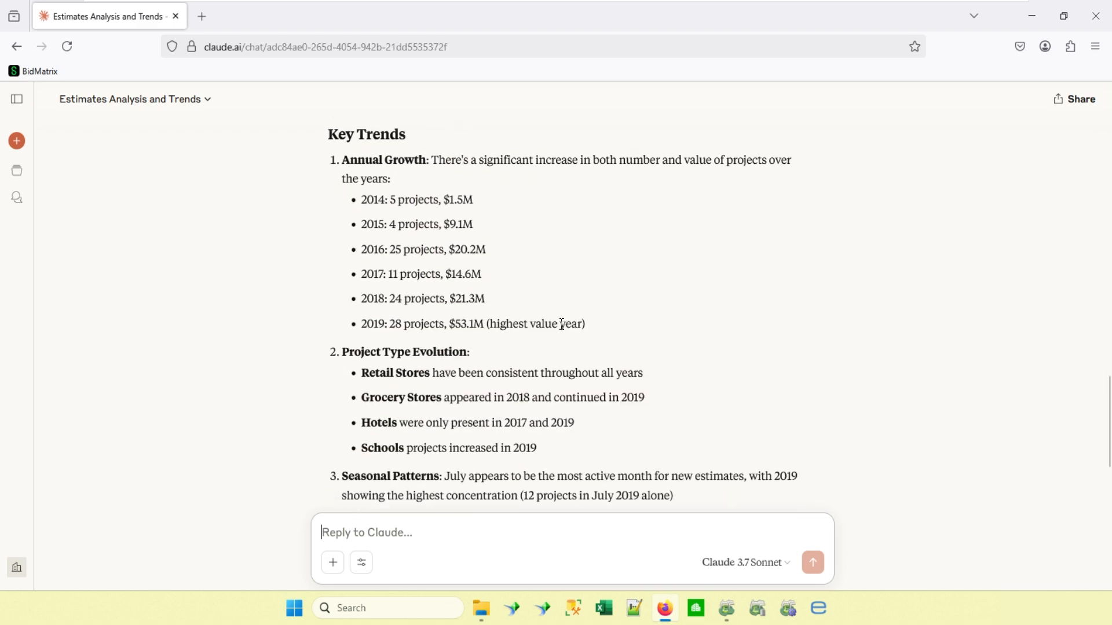
scroll(561, 323, down, 5)
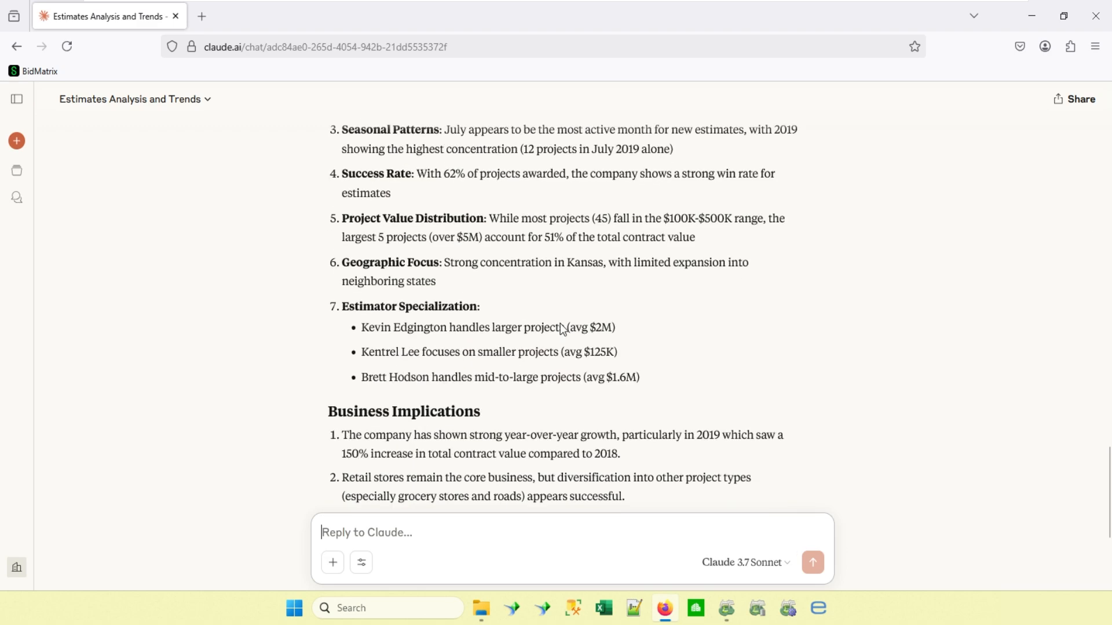
Send the follow-up prompt "please graph this info".
click(406, 536)
text(please gr)
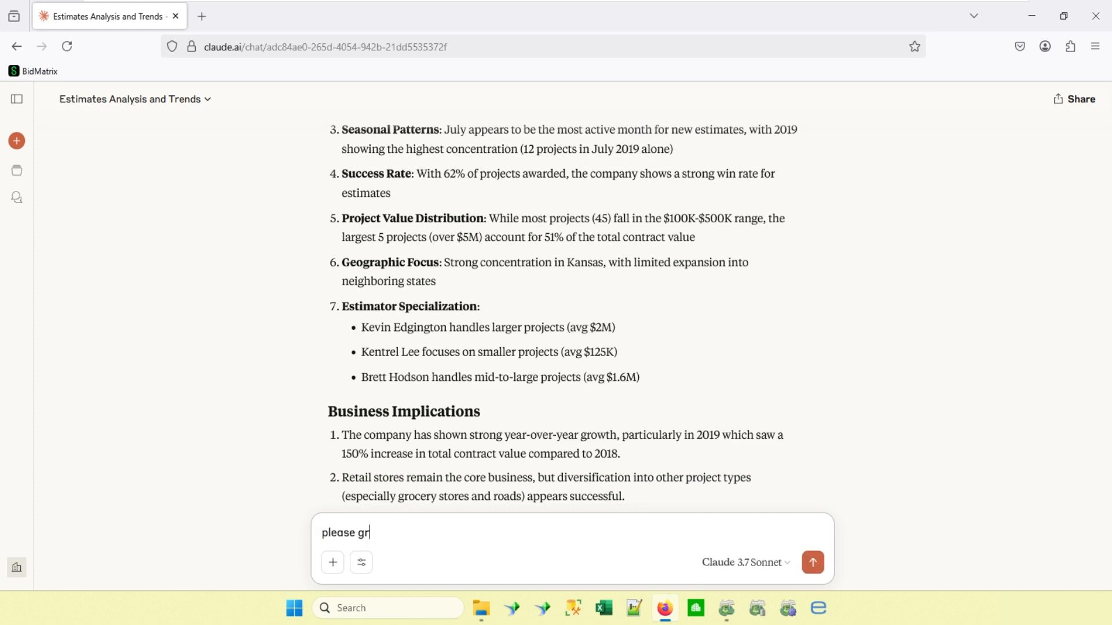
text(aph th)
key(BackSpace)
key(BackSpace)
text(th)
key(BackSpace)
text(his info)
key(Return)
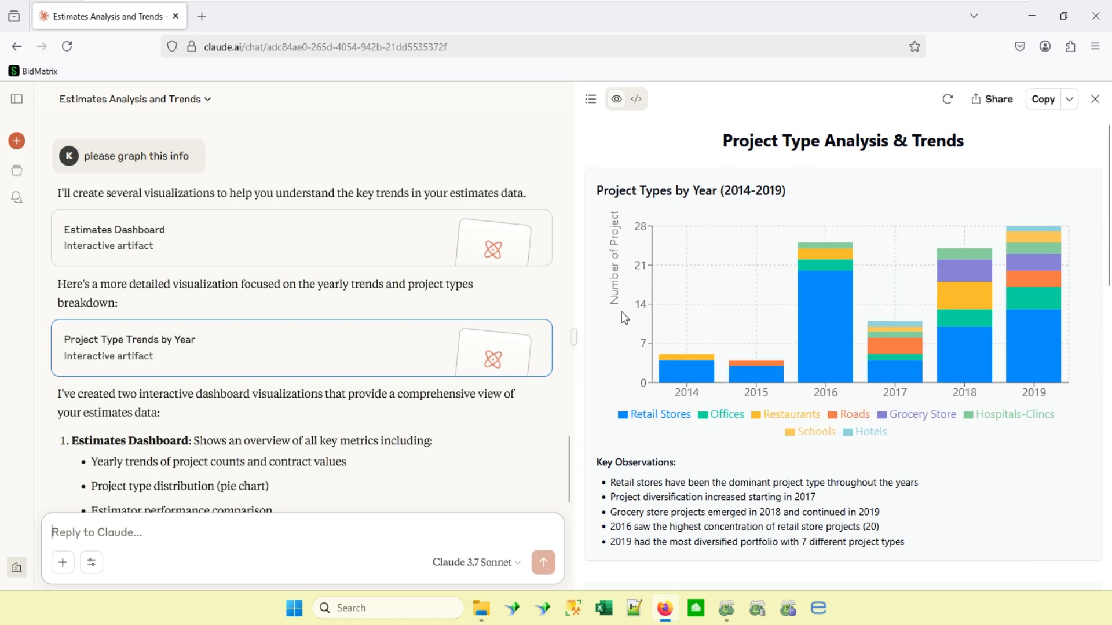
Examine the Project Types by Year and Average Project Size by Type charts with their key observations.
mouse_move(703, 380)
mouse_move(746, 374)
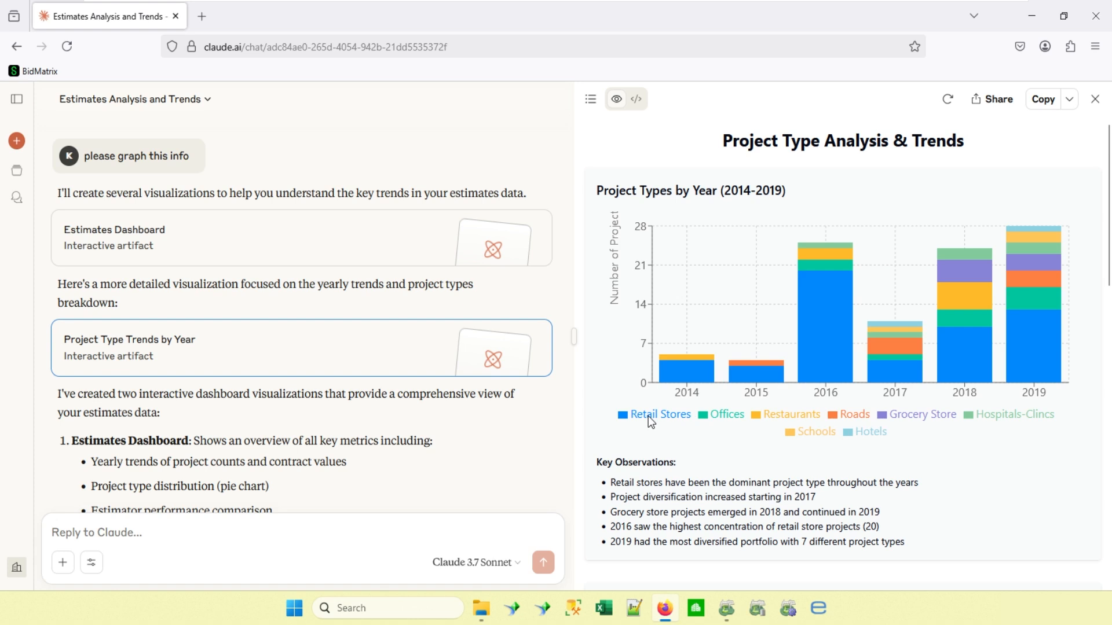
mouse_move(772, 346)
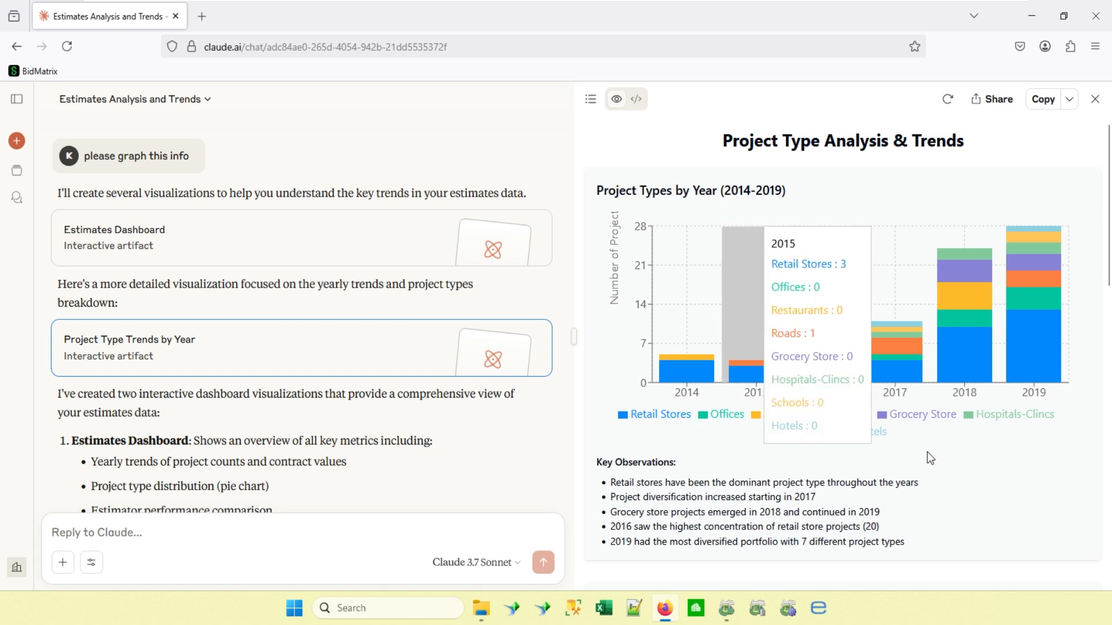
scroll(927, 452, down, 2)
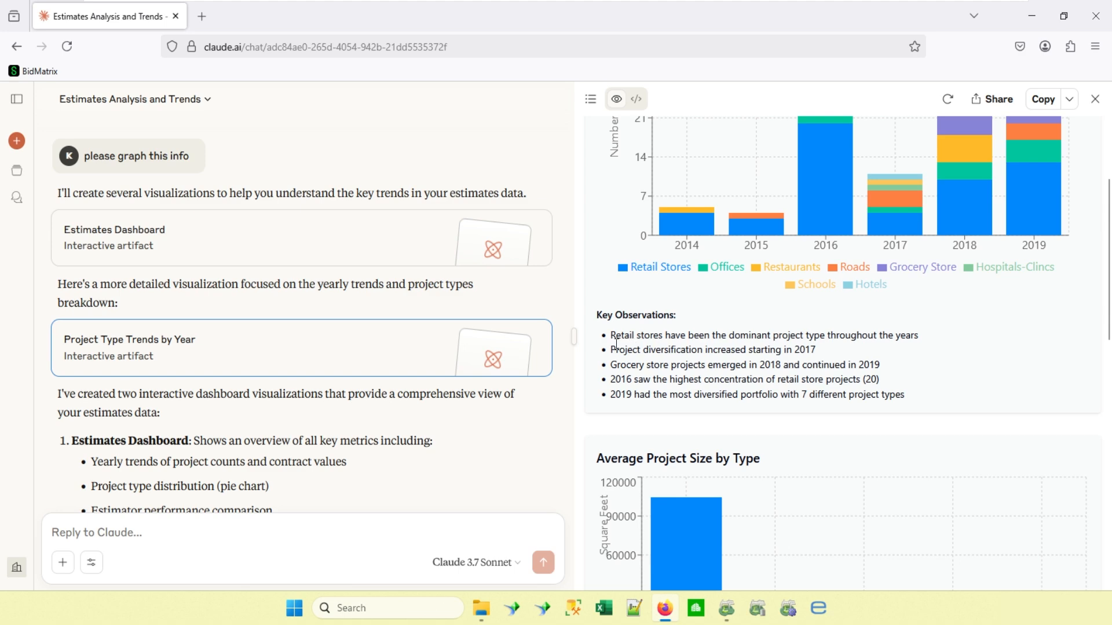
scroll(670, 362, down, 1)
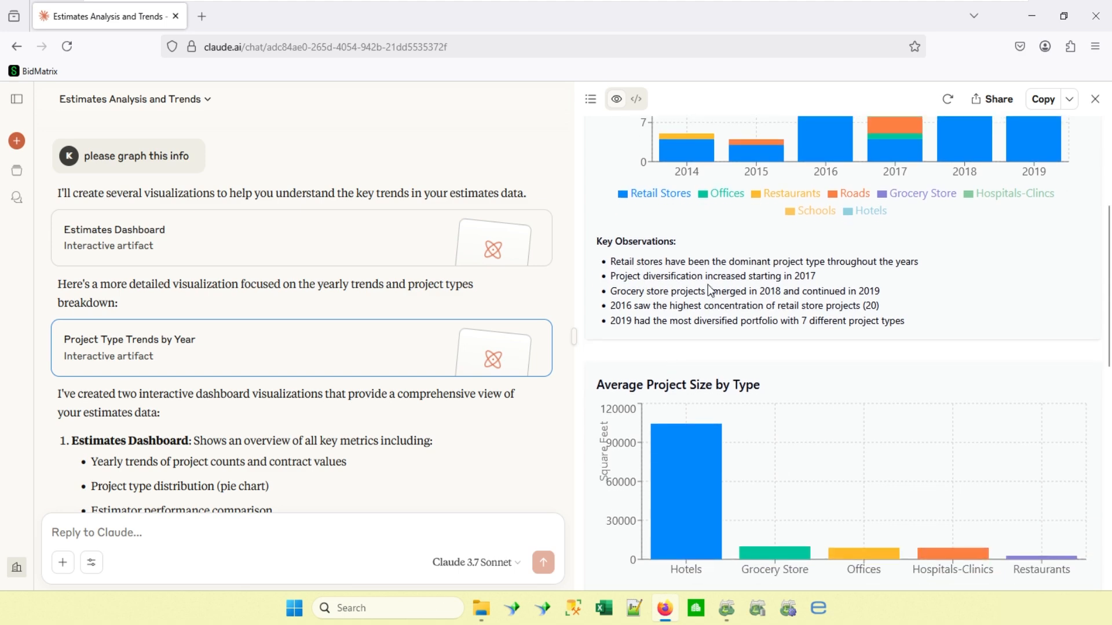
scroll(668, 362, down, 3)
mouse_move(678, 352)
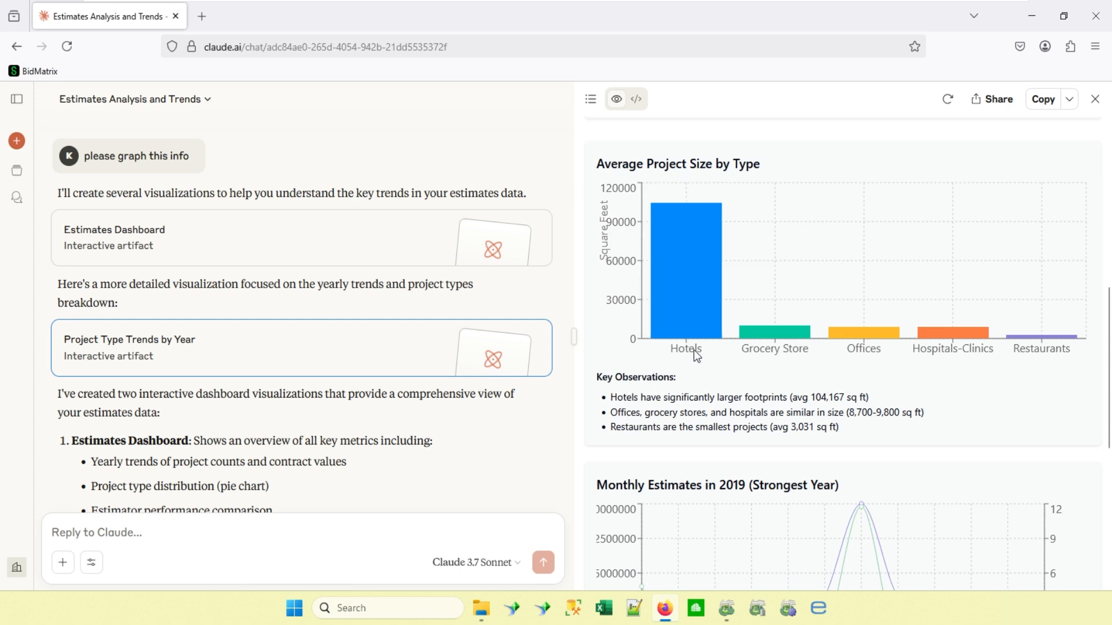
Examine the Monthly Estimates in 2019 chart, including its July values, and the Key Business Insights, and return to the start of the dashboard.
scroll(693, 350, down, 3)
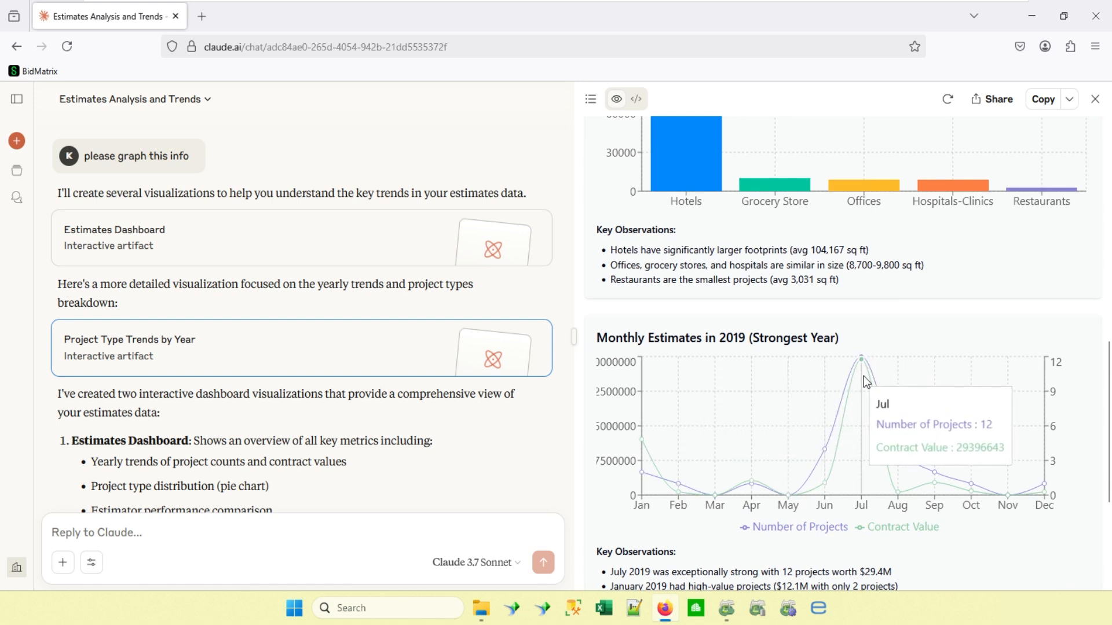
mouse_move(861, 364)
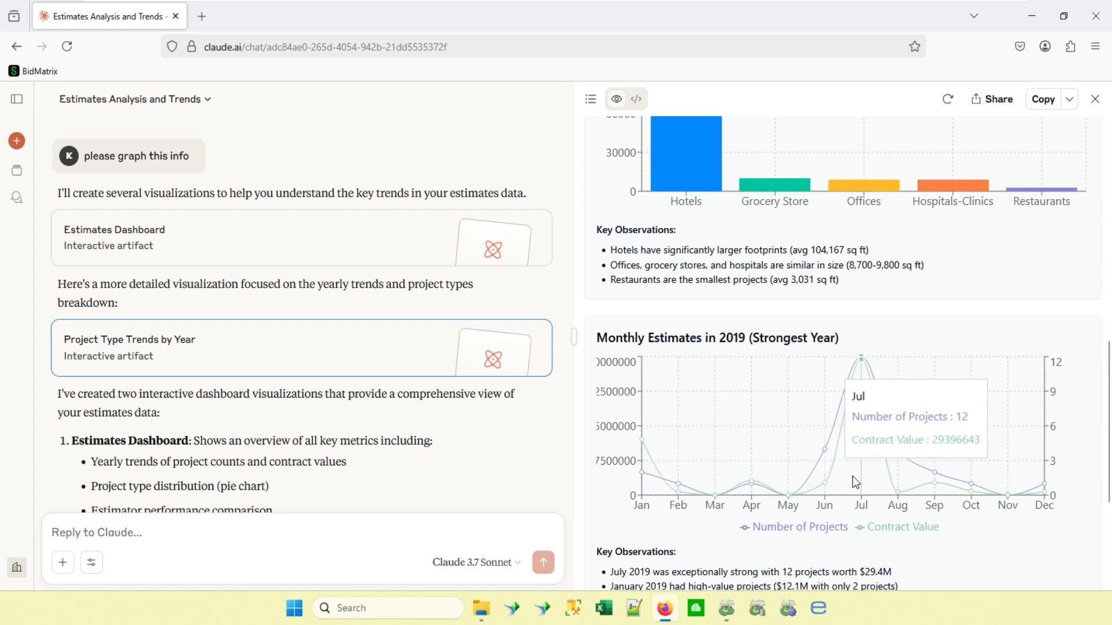
scroll(811, 529, down, 2)
scroll(811, 531, down, 1)
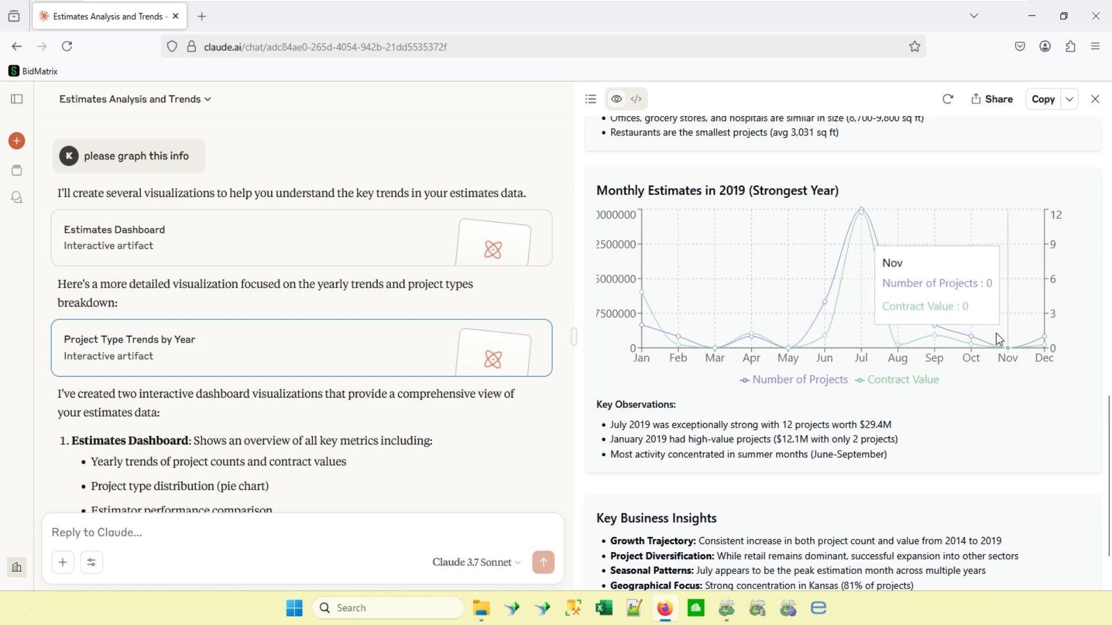
scroll(998, 338, down, 1)
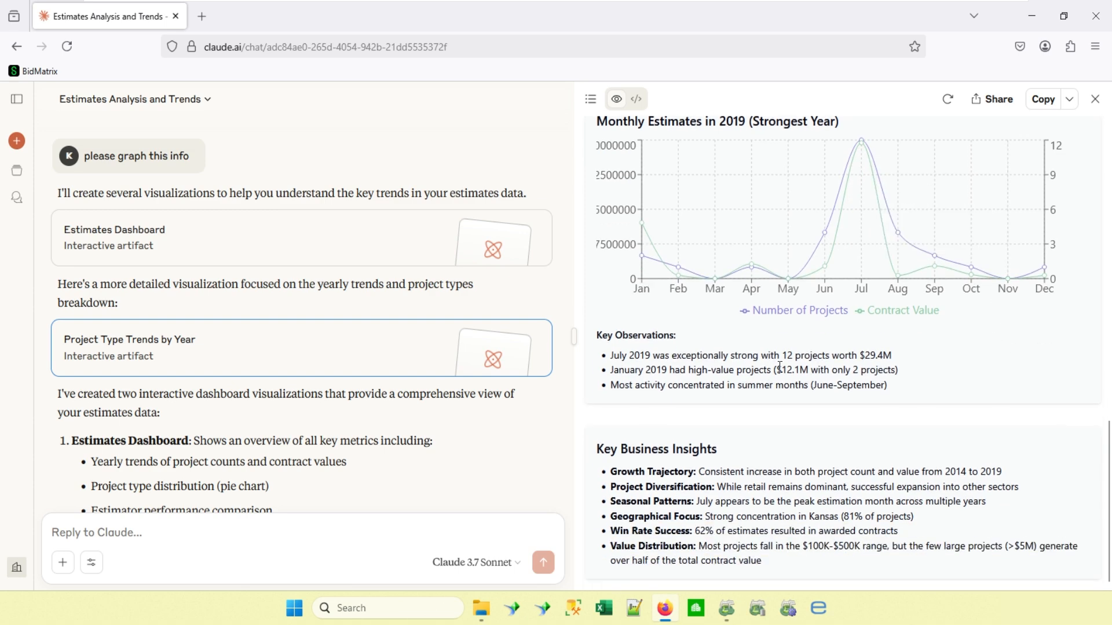
scroll(780, 366, up, 10)
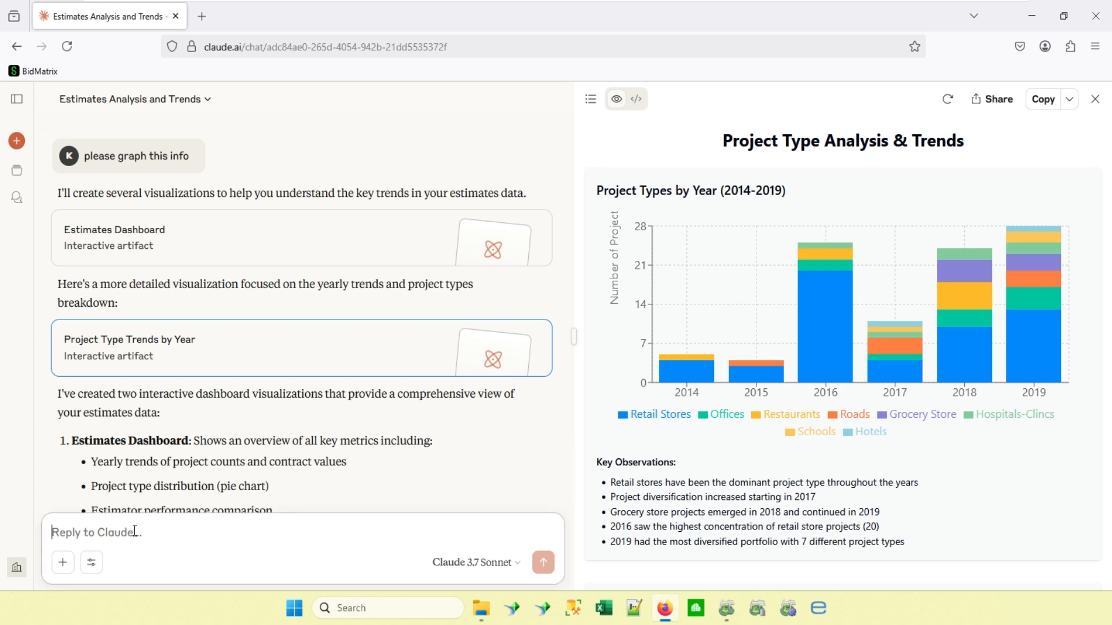
Send the prompt "Give me estimator award count and percentage by project type".
text(Give me estimator award)
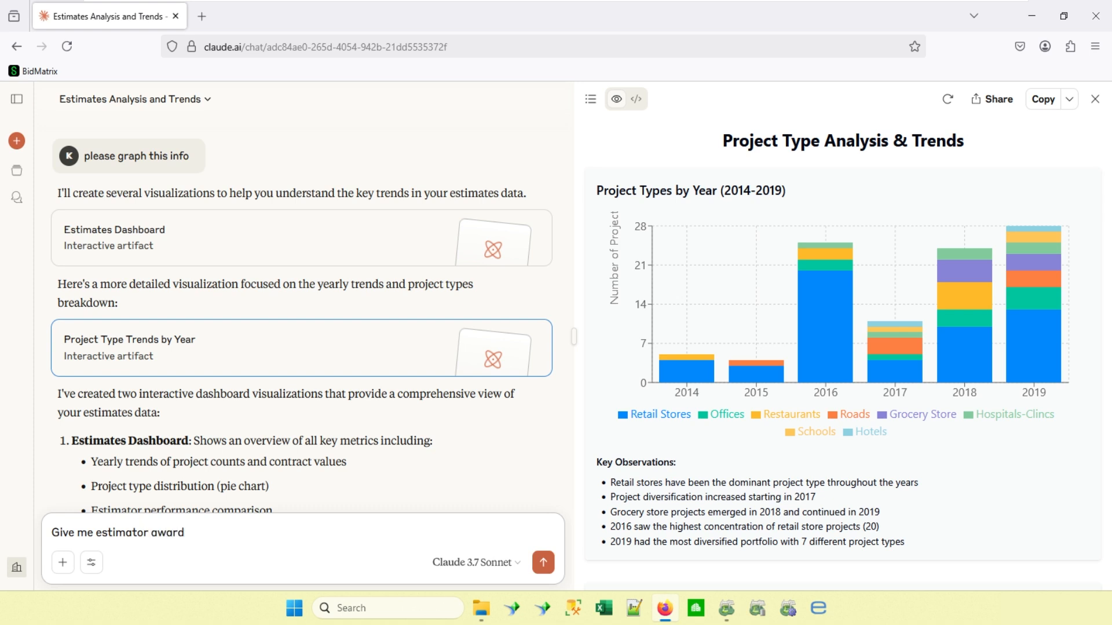
text(count and percentage by project type)
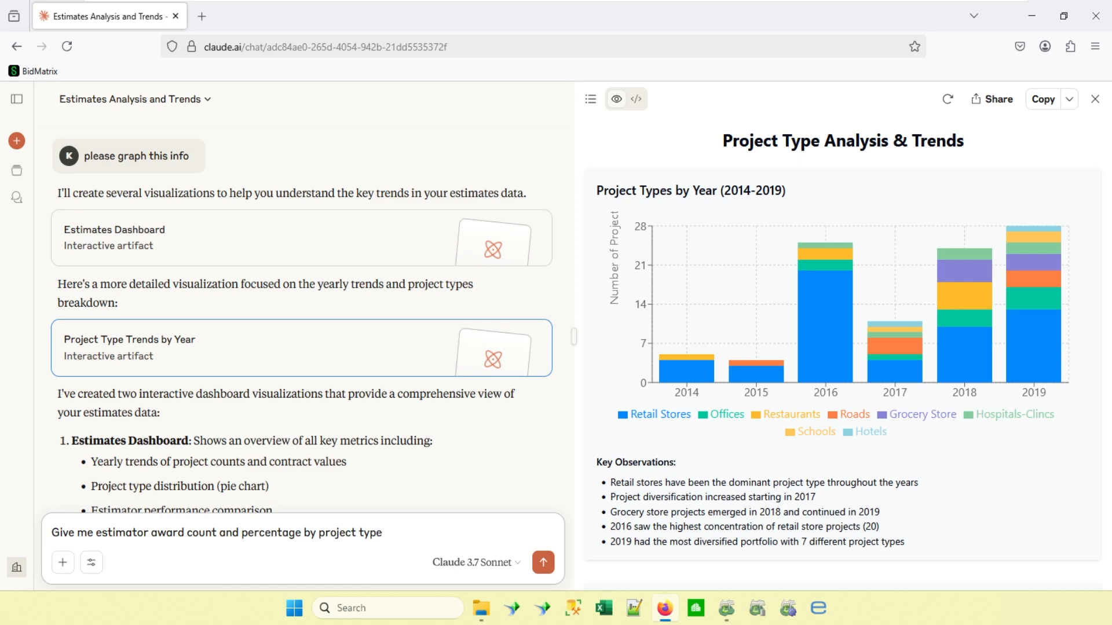
key(Return)
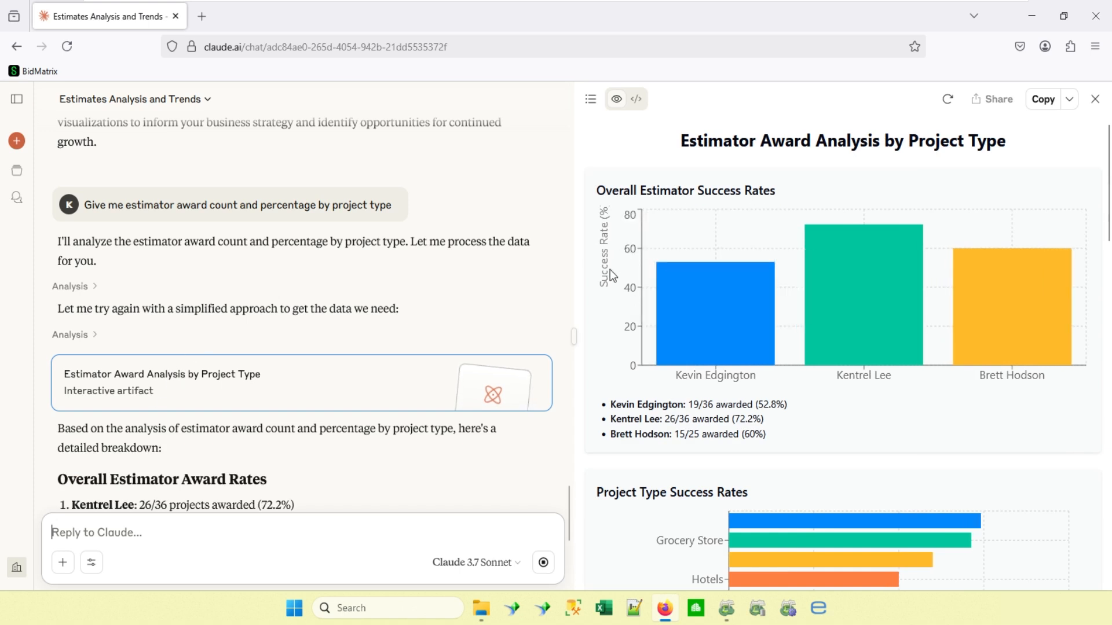
Examine the Overall Estimator Success Rates, the Project Type Success Rates and the first estimator's award percentage chart in the artifact.
mouse_move(806, 293)
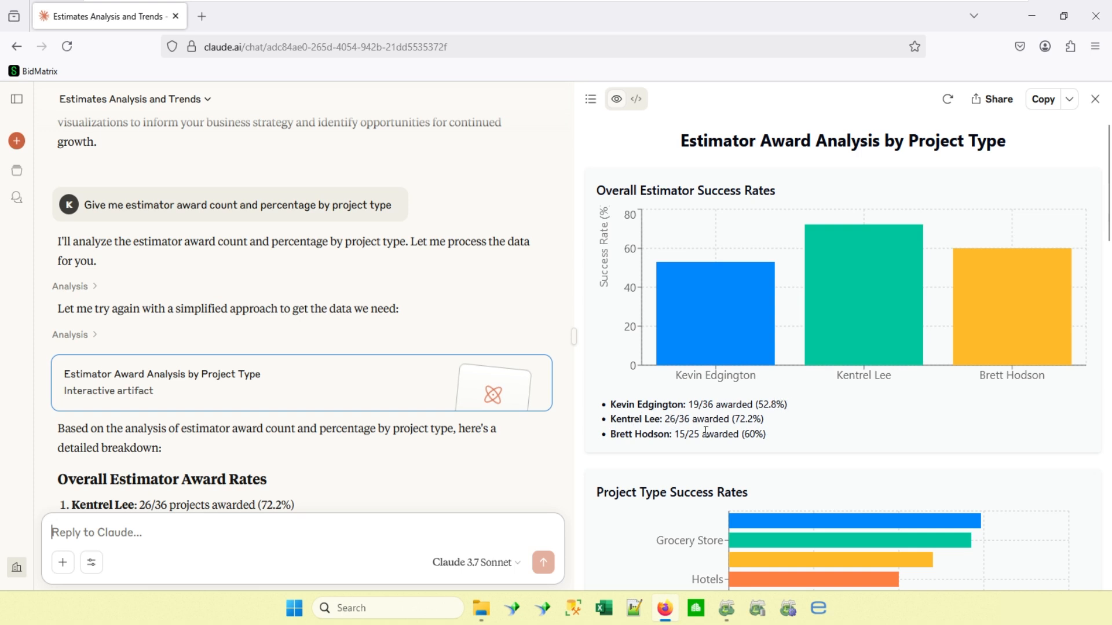
scroll(940, 398, down, 3)
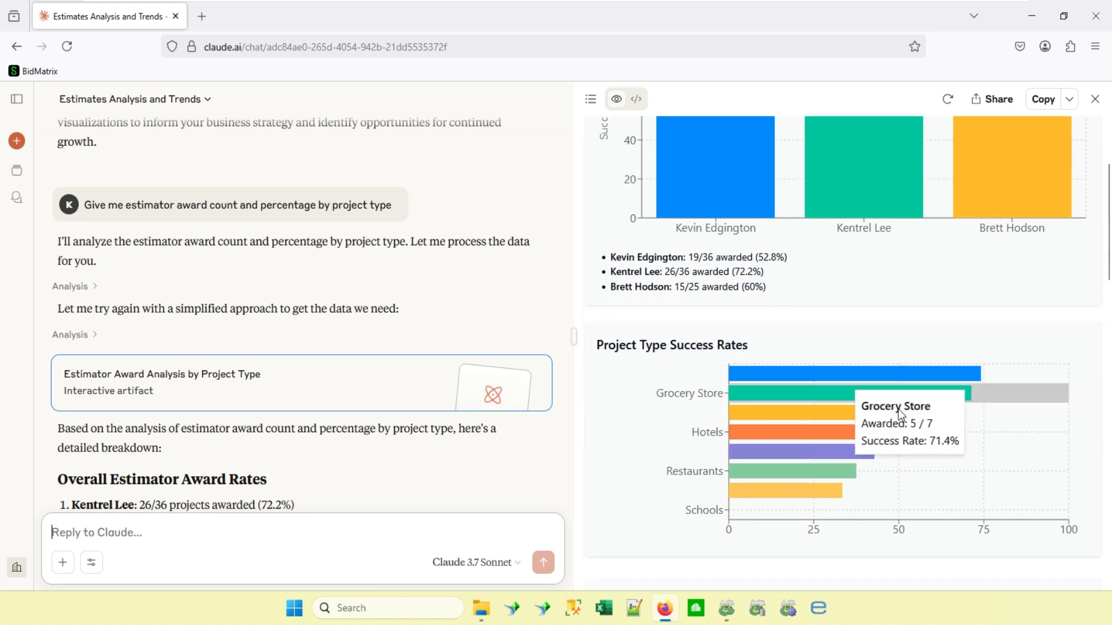
scroll(666, 417, down, 4)
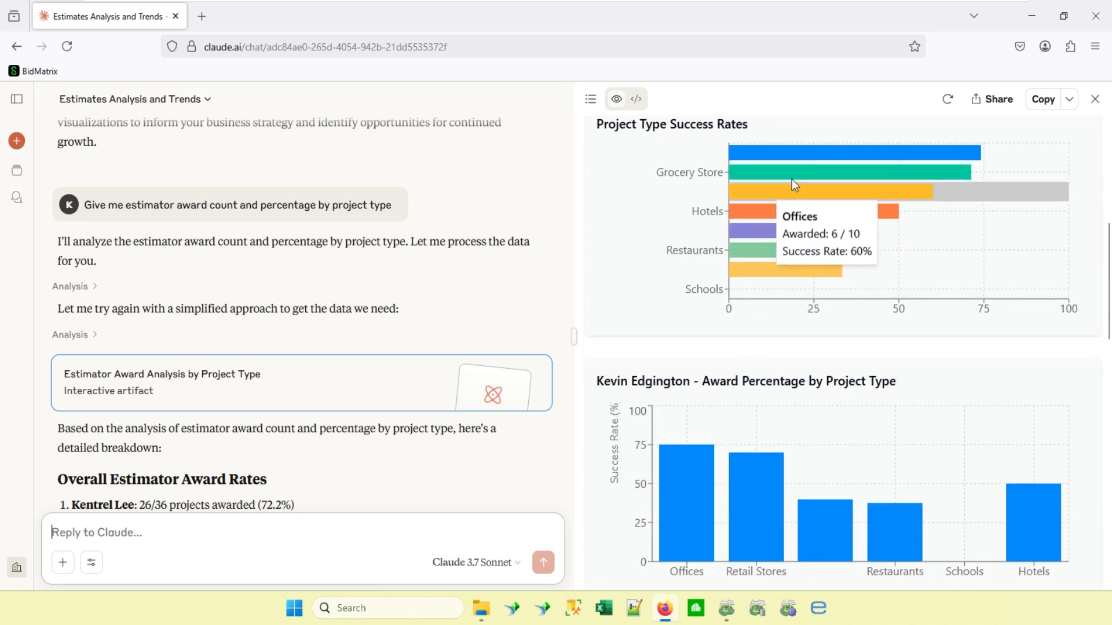
scroll(905, 401, down, 4)
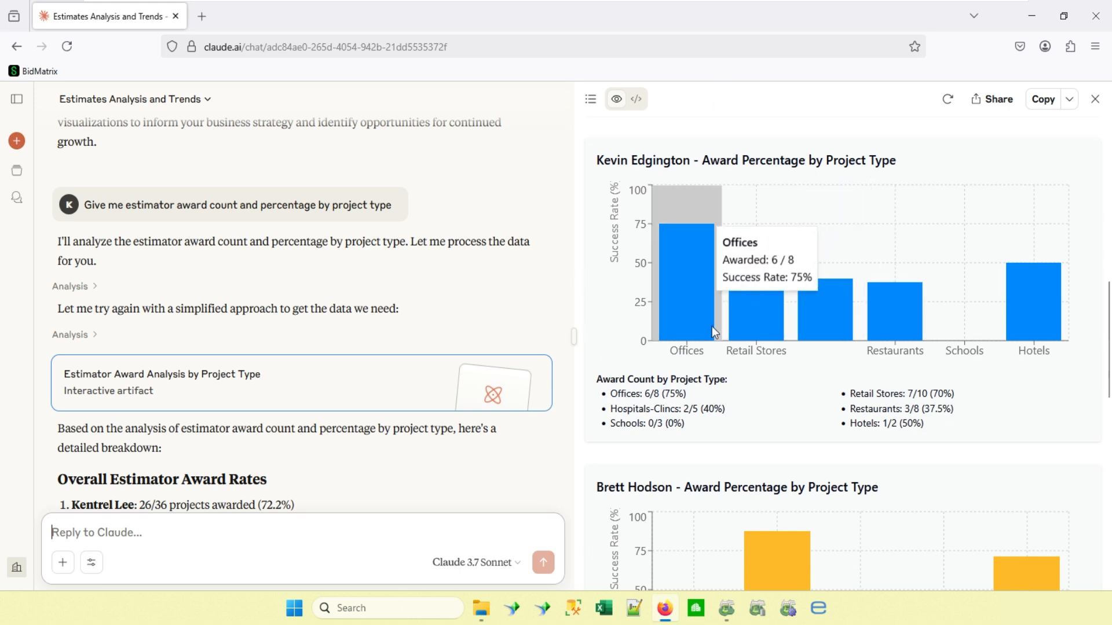
scroll(1008, 376, down, 4)
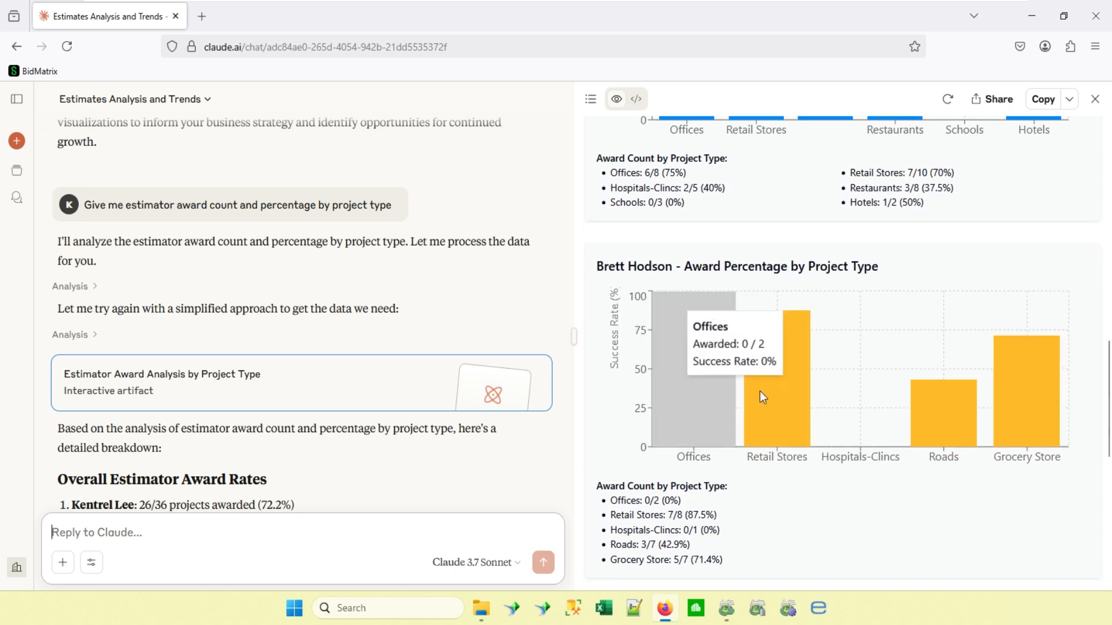
Examine the remaining two estimators' award percentages by project type and the Summary of Findings.
mouse_move(1020, 363)
scroll(1020, 364, up, 1)
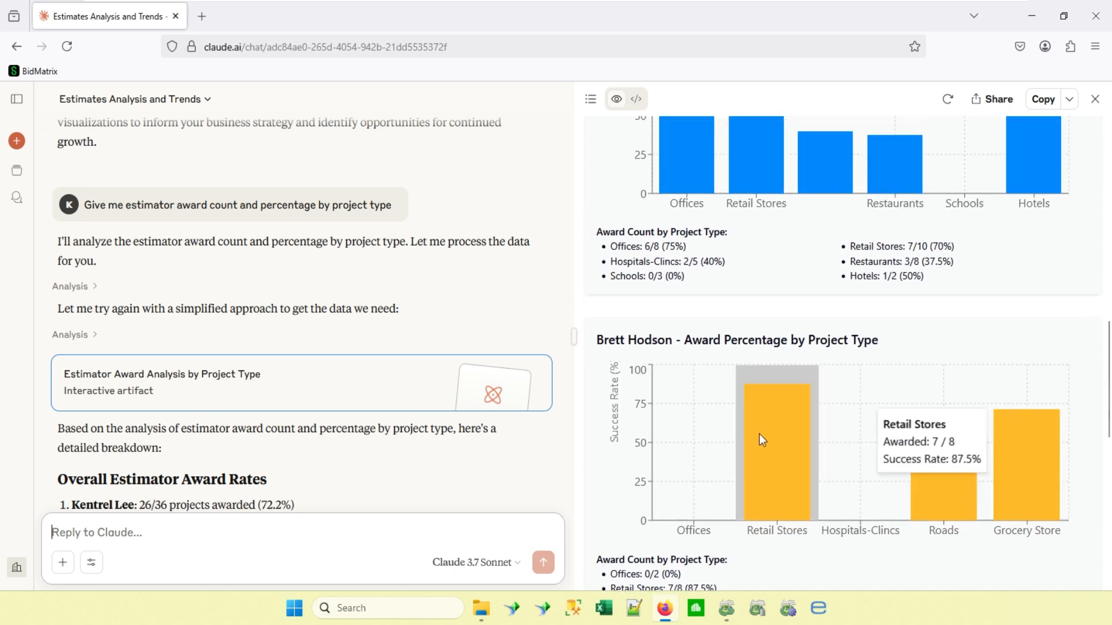
mouse_move(900, 473)
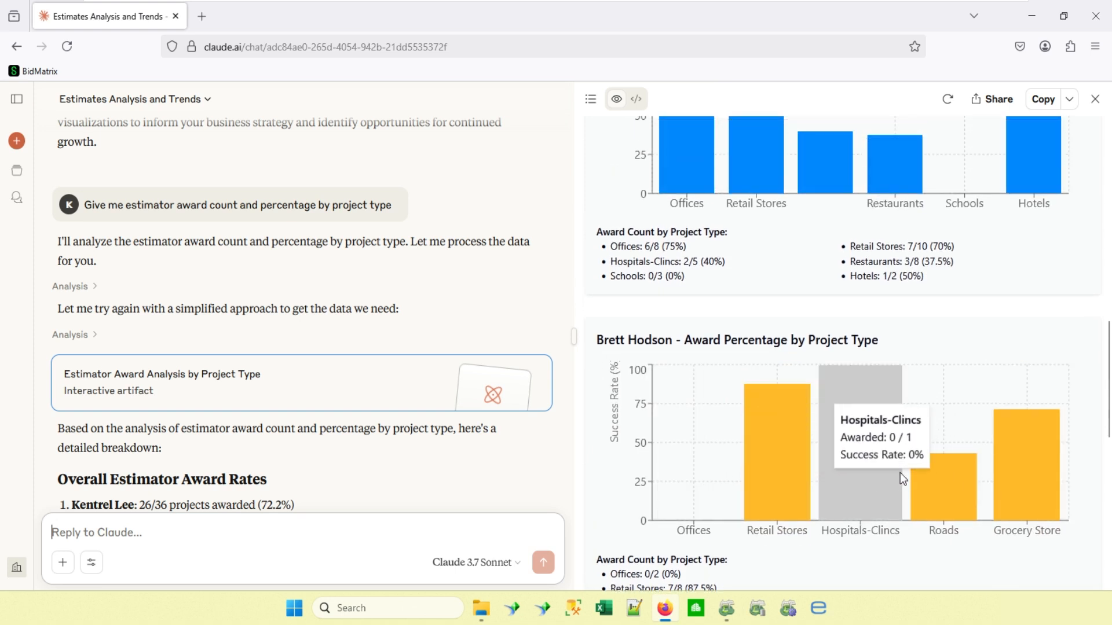
scroll(897, 468, down, 1)
scroll(898, 469, down, 5)
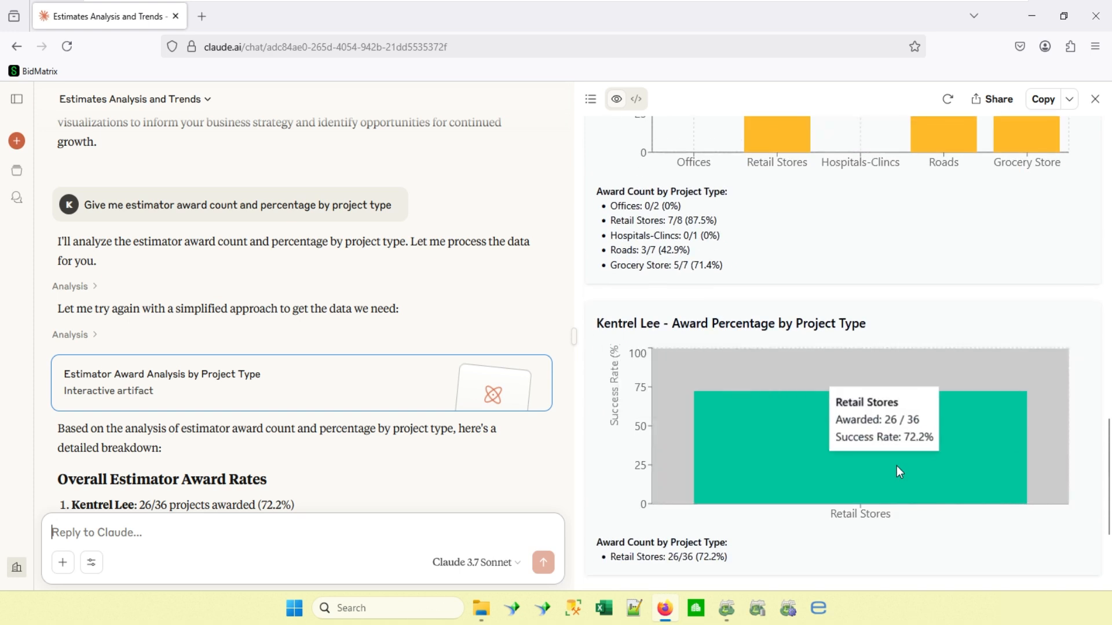
mouse_move(844, 450)
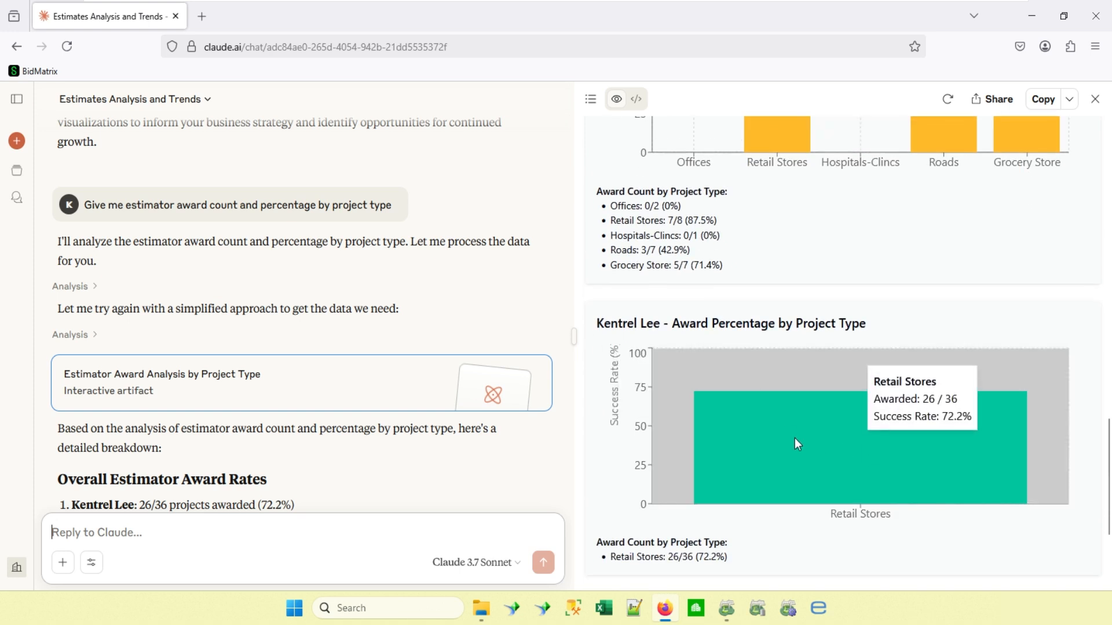
scroll(710, 280, down, 3)
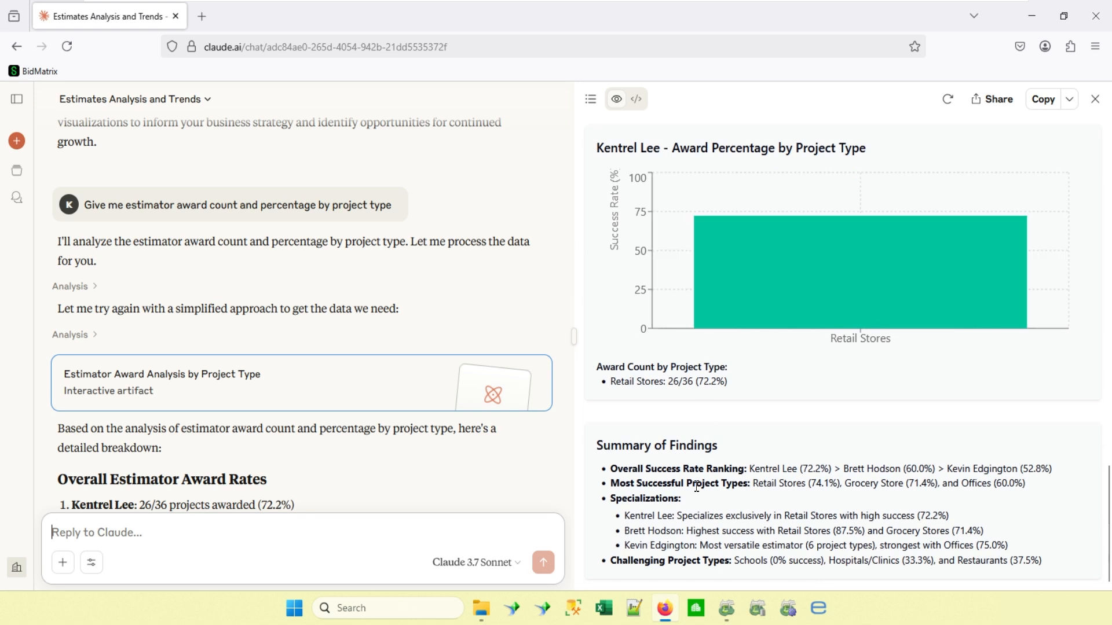
scroll(698, 487, up, 3)
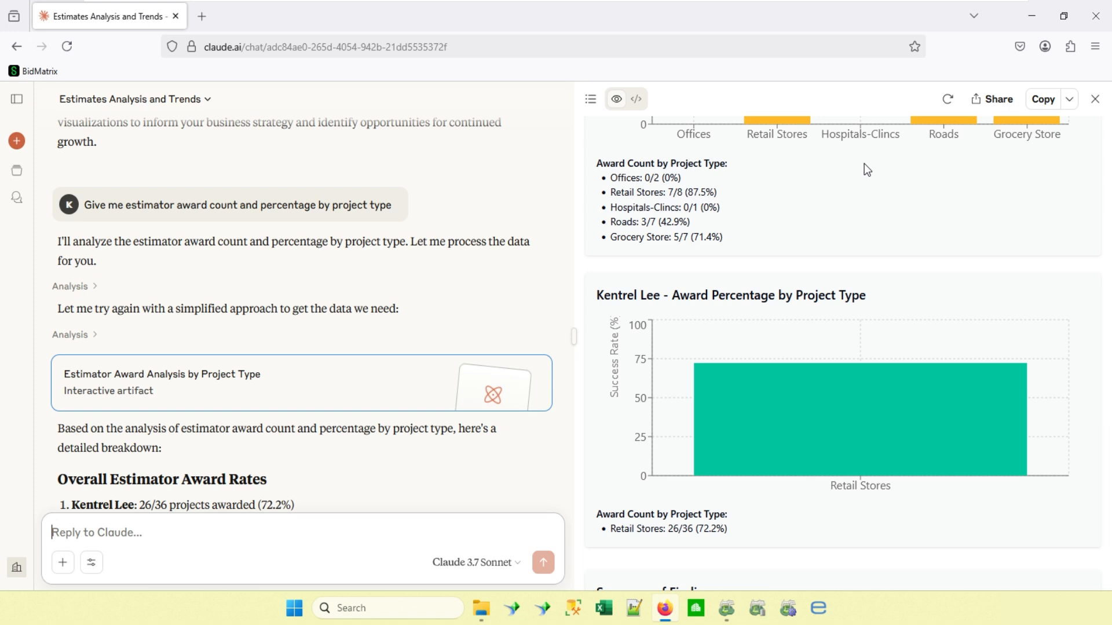
Switch to Sage Estimating and review the estimate grid's columns through Bid date in Manage Estimates, then close it.
click(1034, 23)
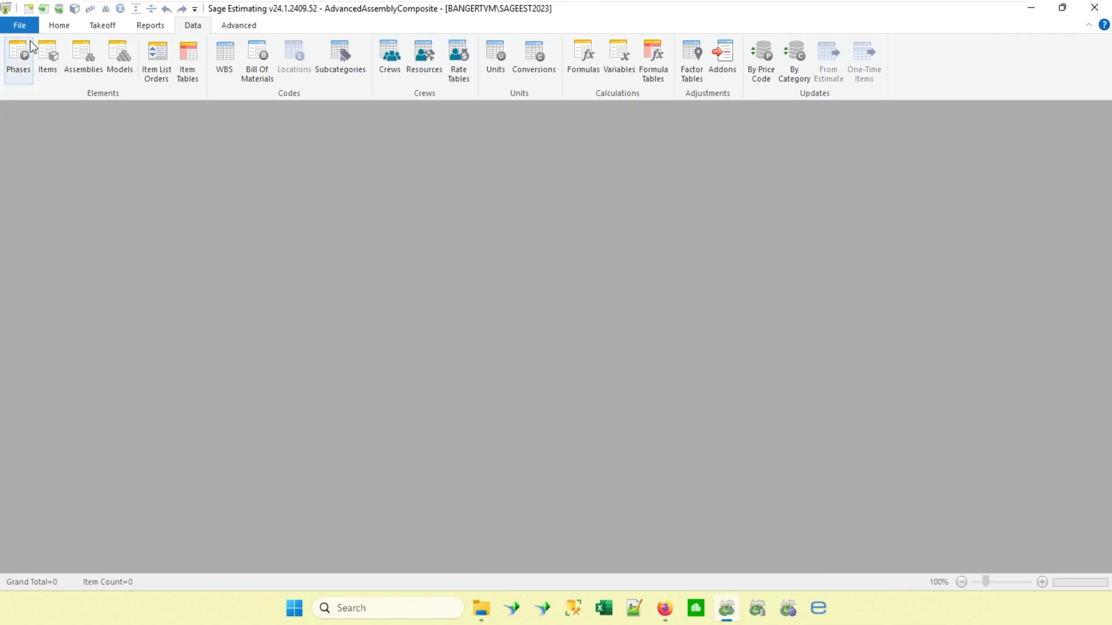
click(19, 24)
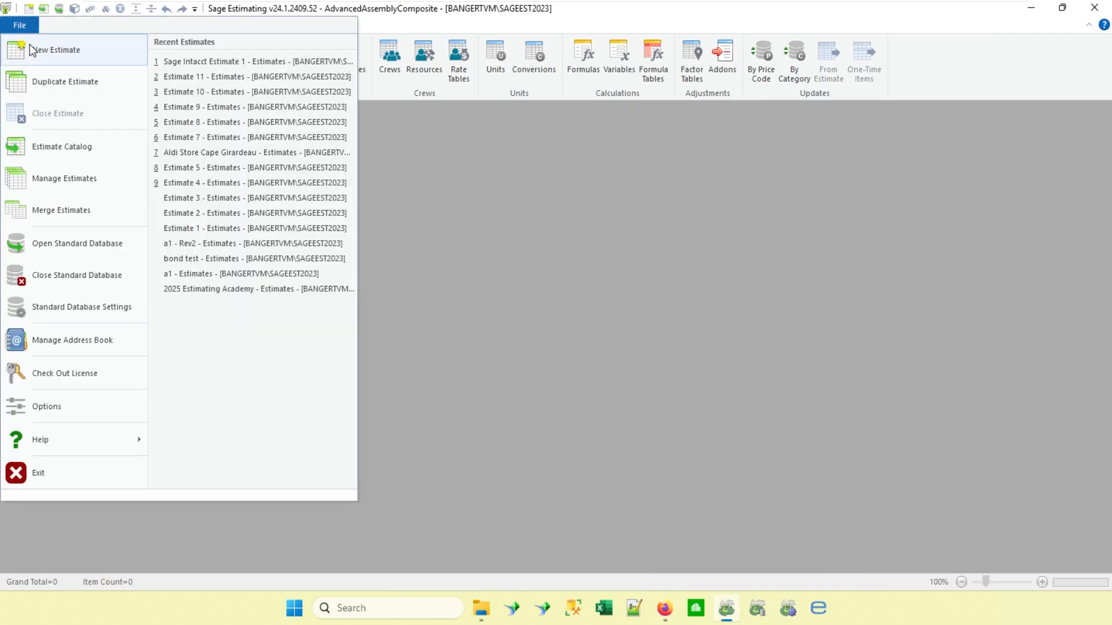
click(55, 182)
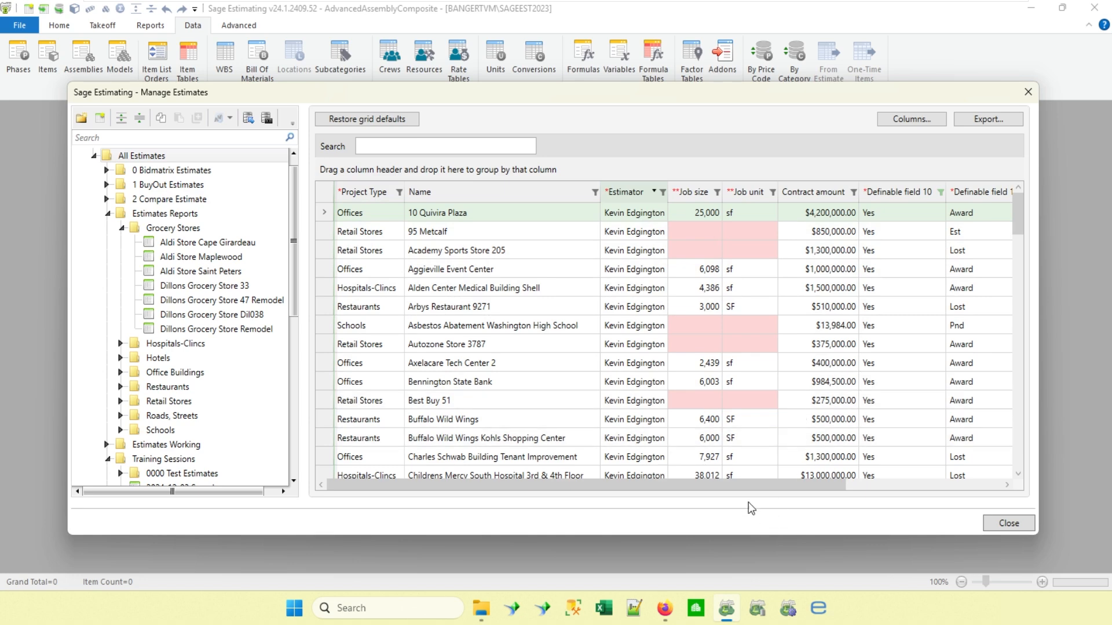
drag(753, 485, 920, 509)
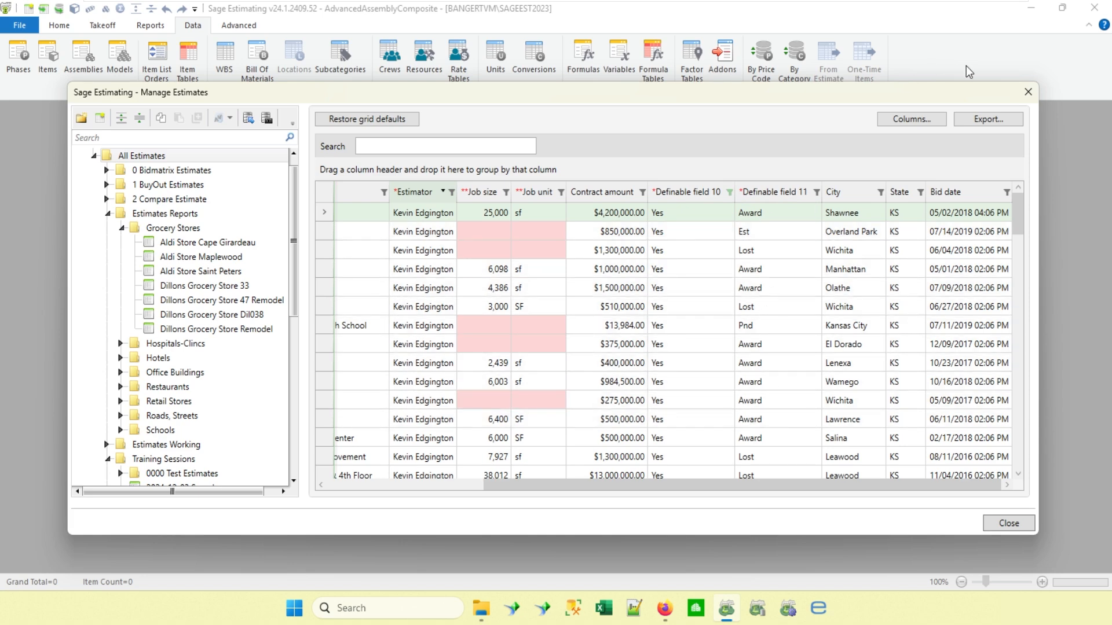
click(1028, 93)
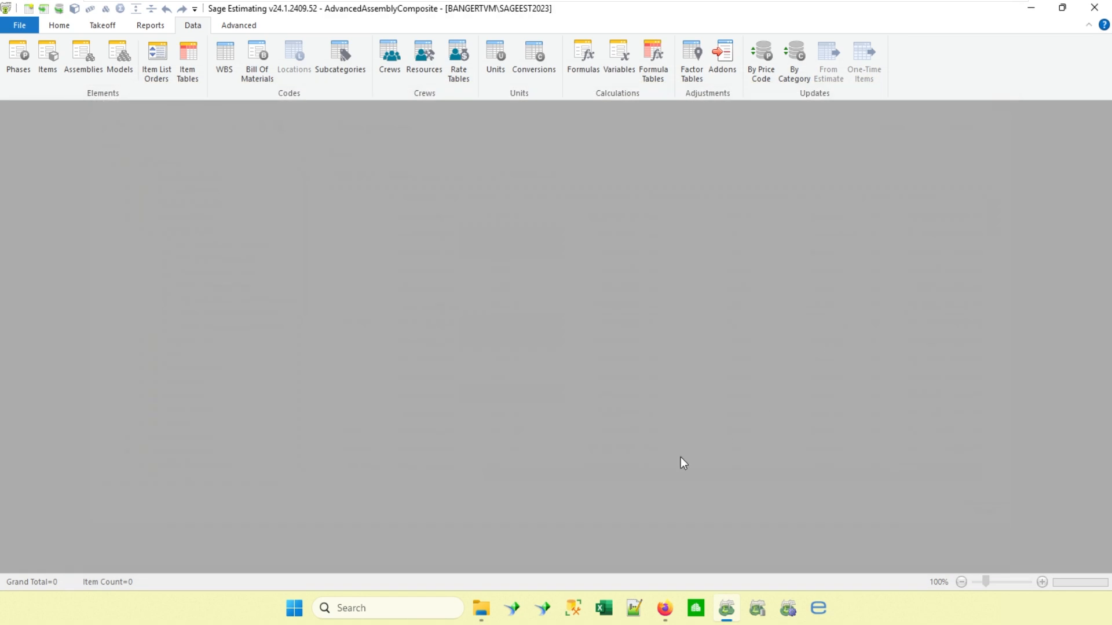
Switch to the Estimating Management Console and open the AdvancedAssemblyComposite standard database's information for editing.
click(787, 609)
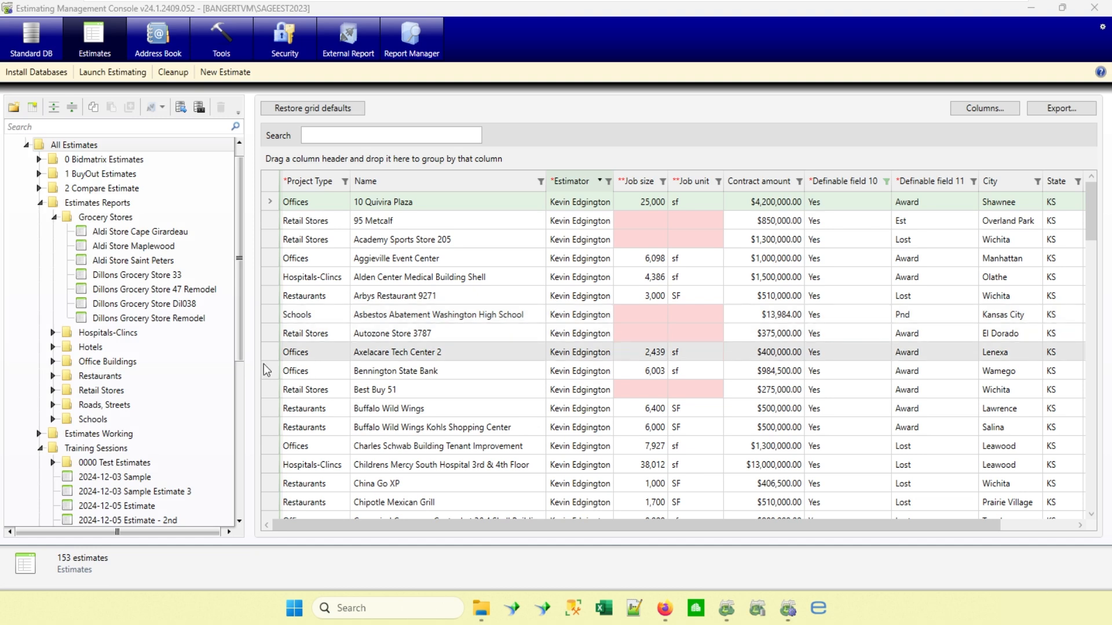
click(30, 43)
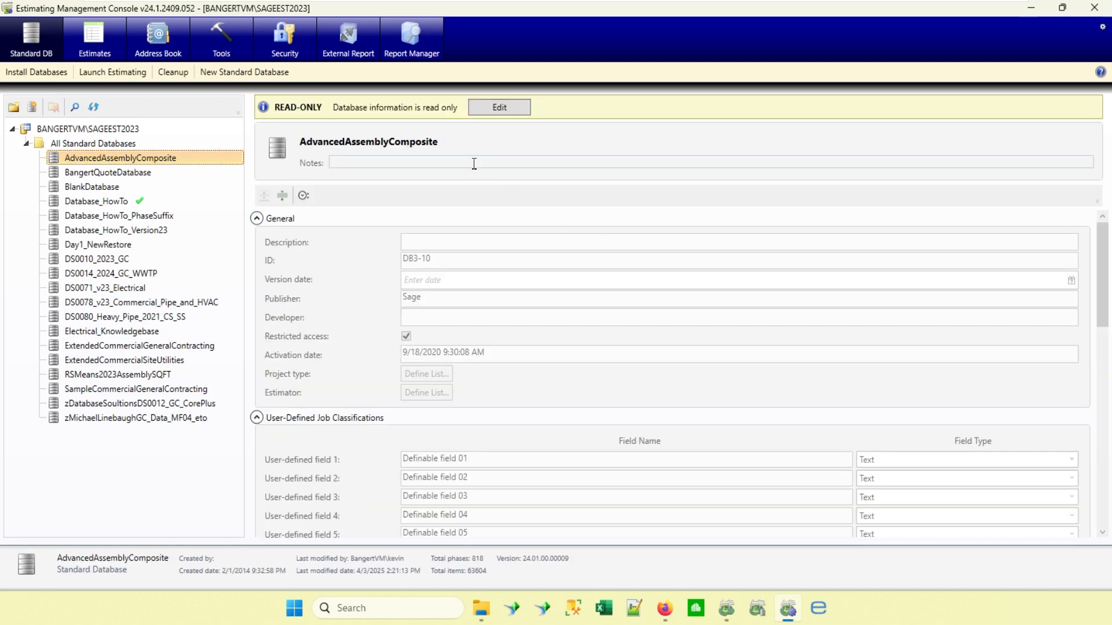
click(502, 111)
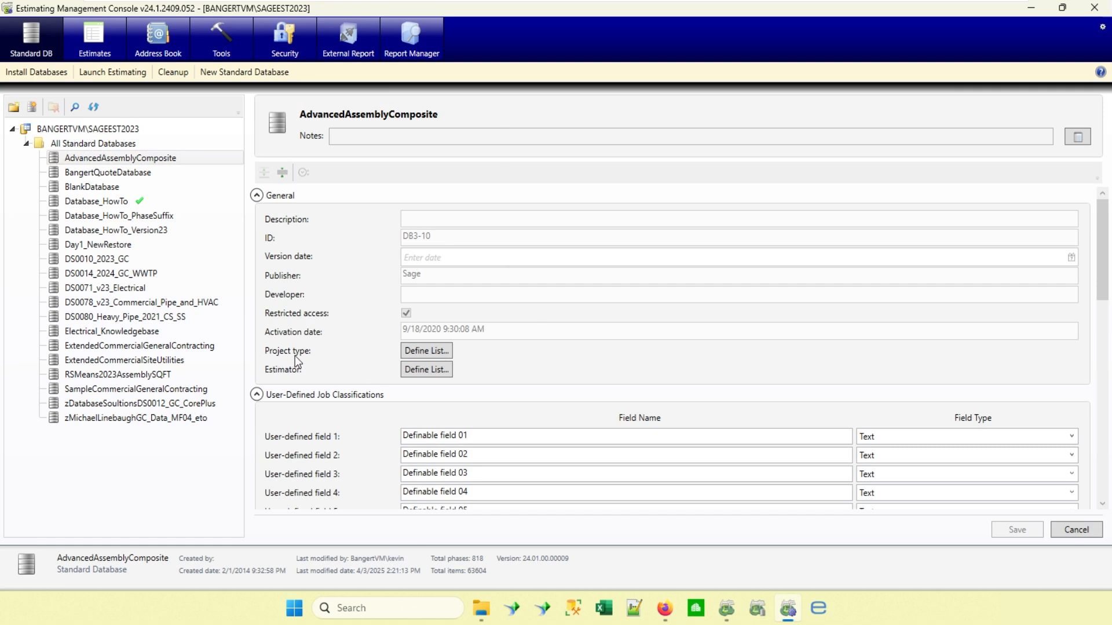
Review the defined list values for Project Type and for Estimator, leaving each list without changes.
click(416, 352)
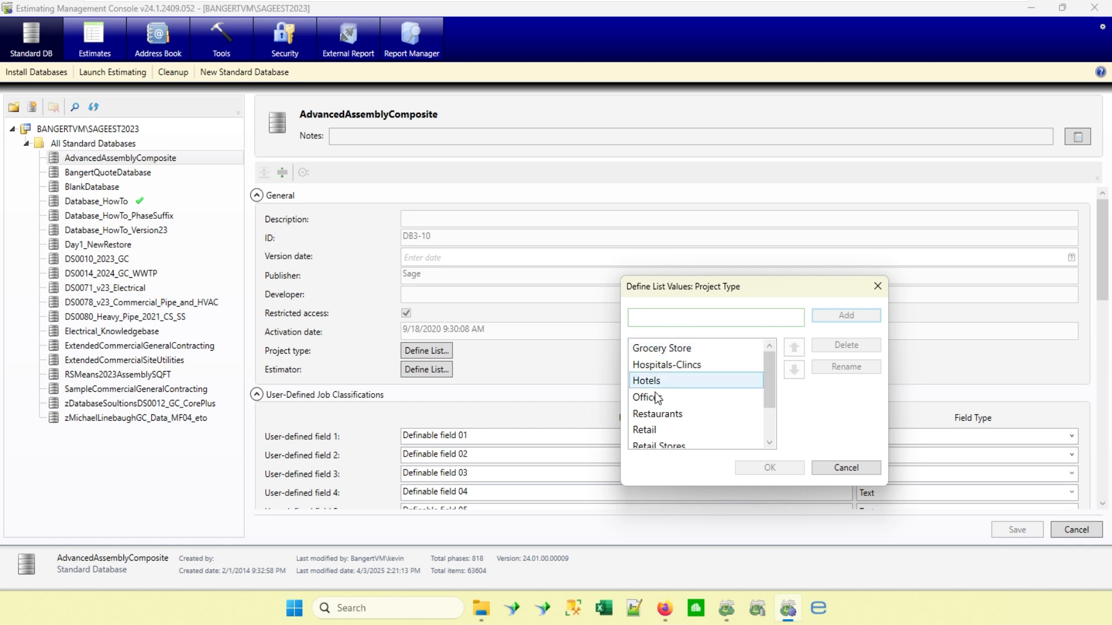
click(660, 351)
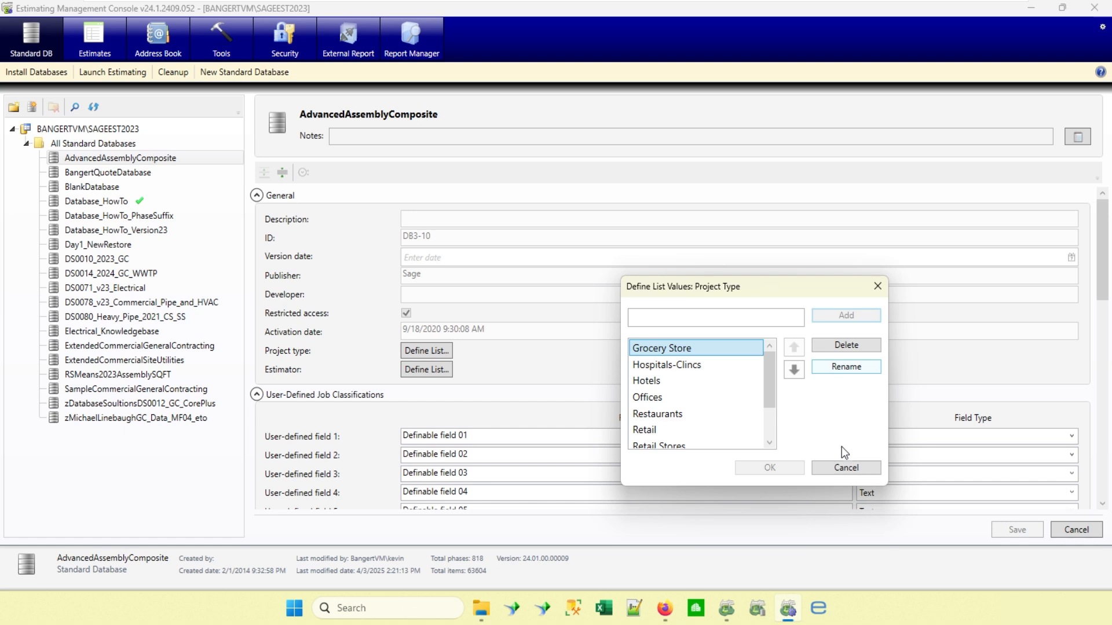
click(856, 469)
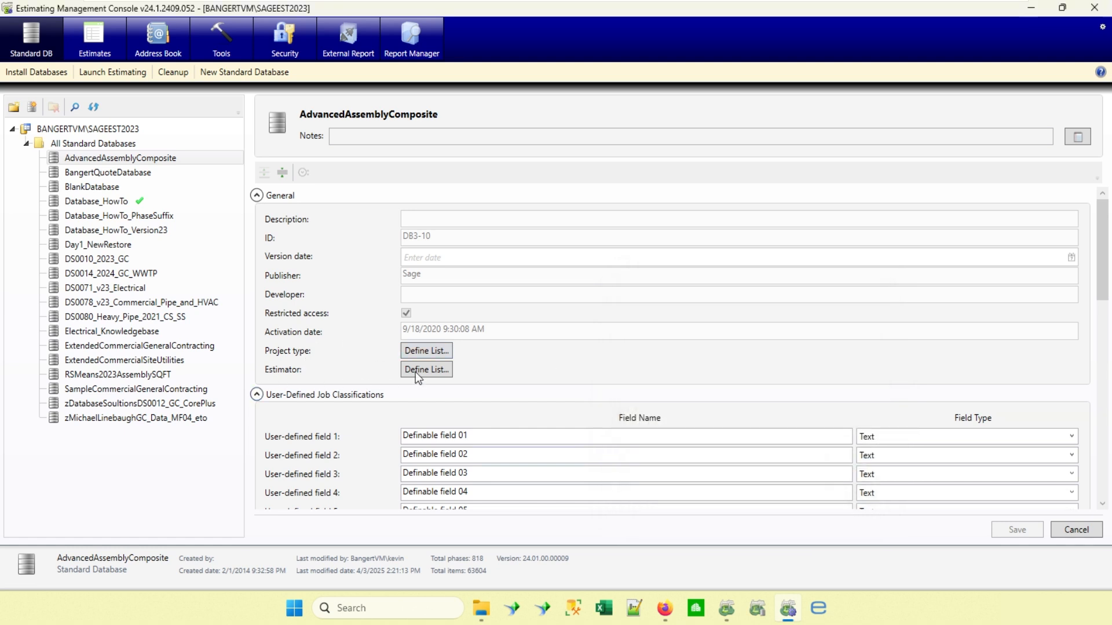
click(415, 372)
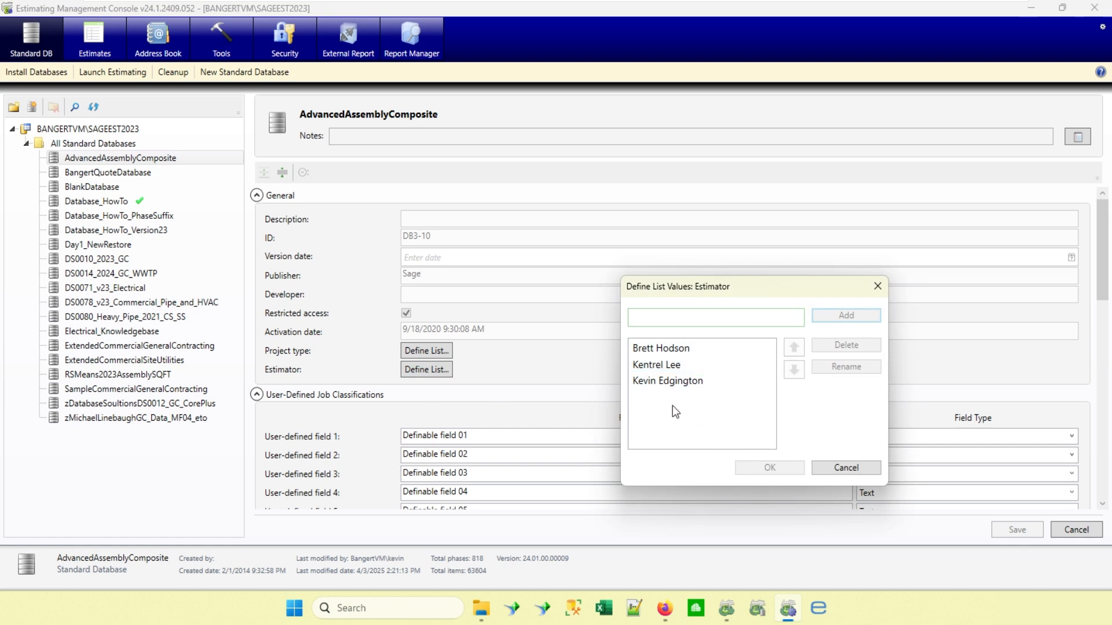
click(850, 468)
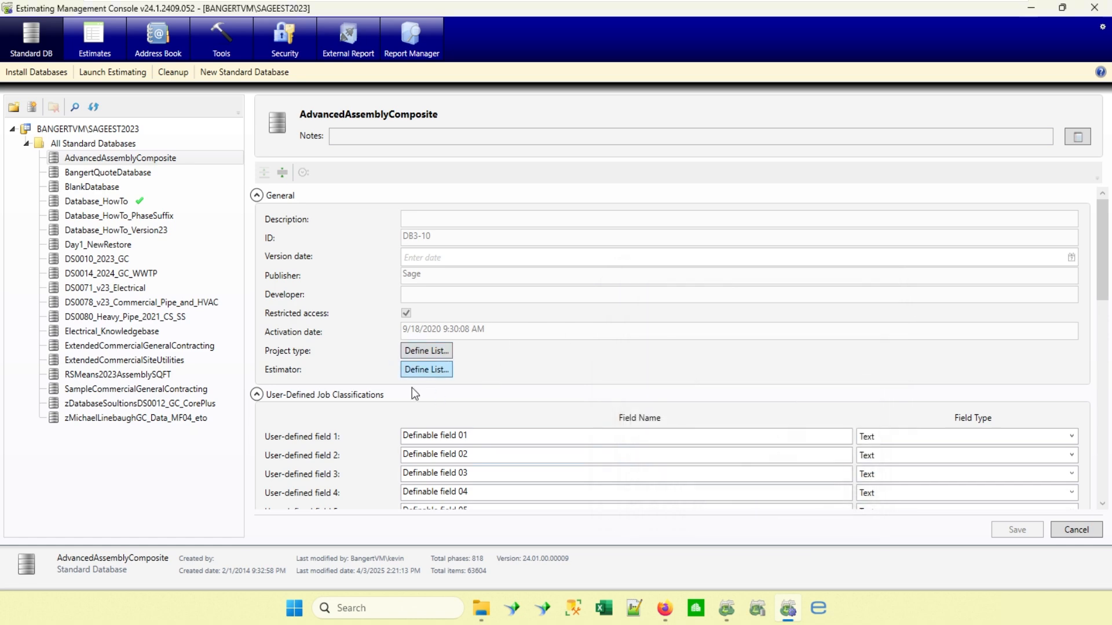
Review the field type options and defined list values of user-defined field 10, IncludeOnDashboard, without changing them.
scroll(402, 362, down, 3)
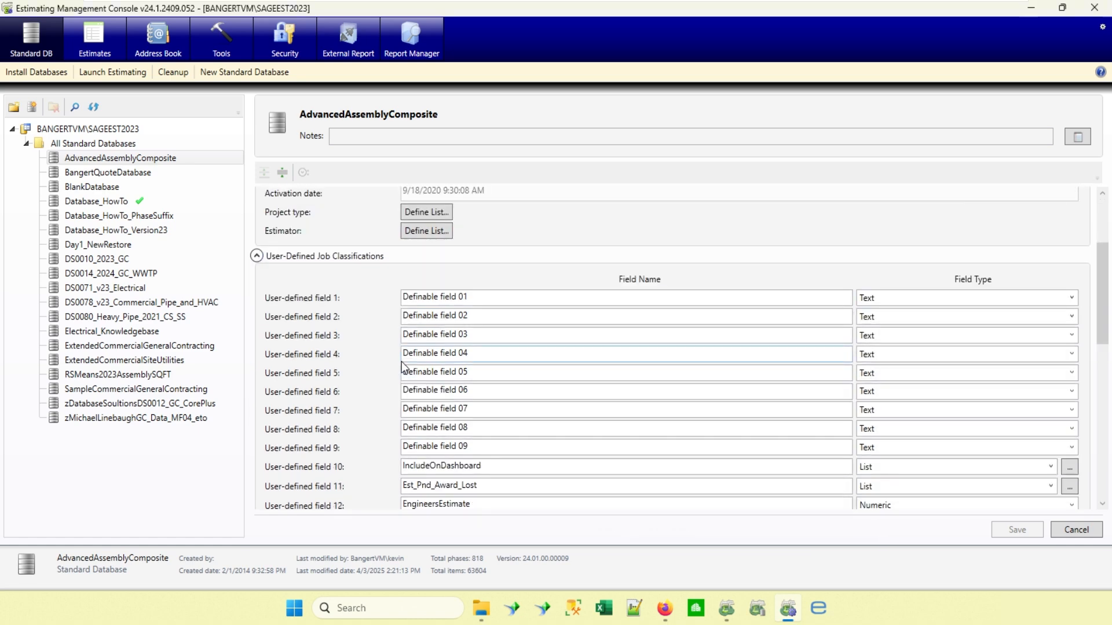
scroll(401, 361, down, 1)
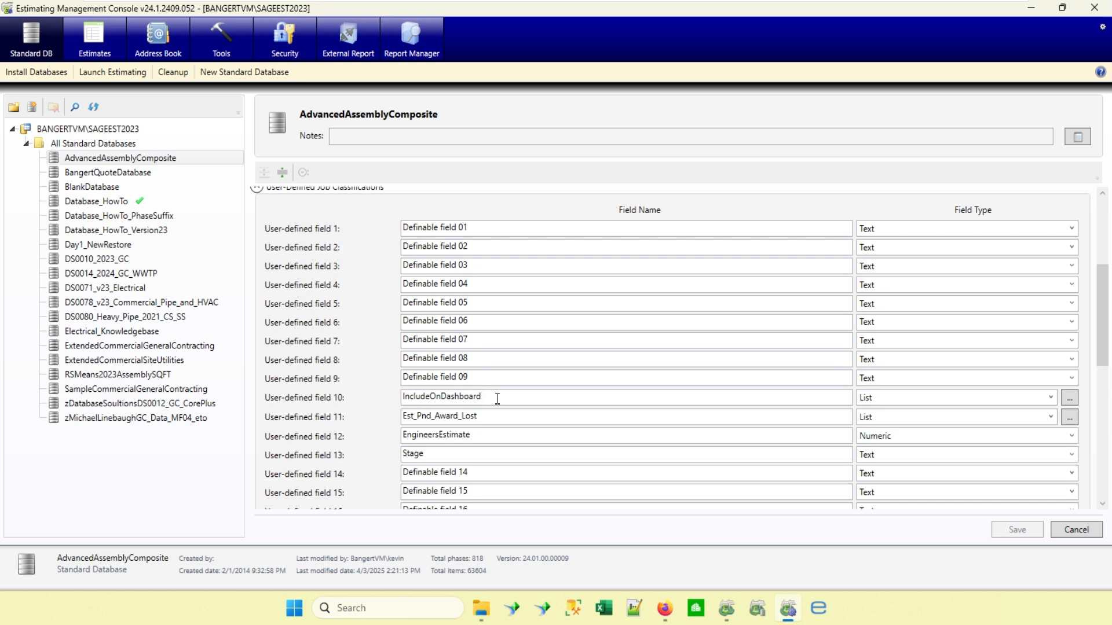
drag(505, 398, 395, 394)
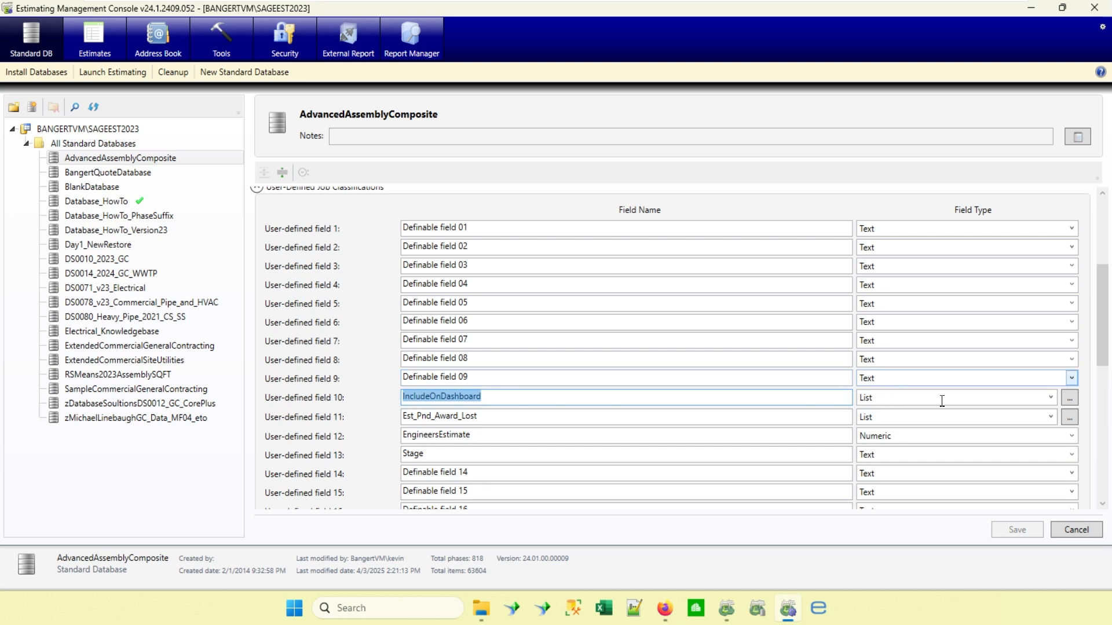
click(1050, 398)
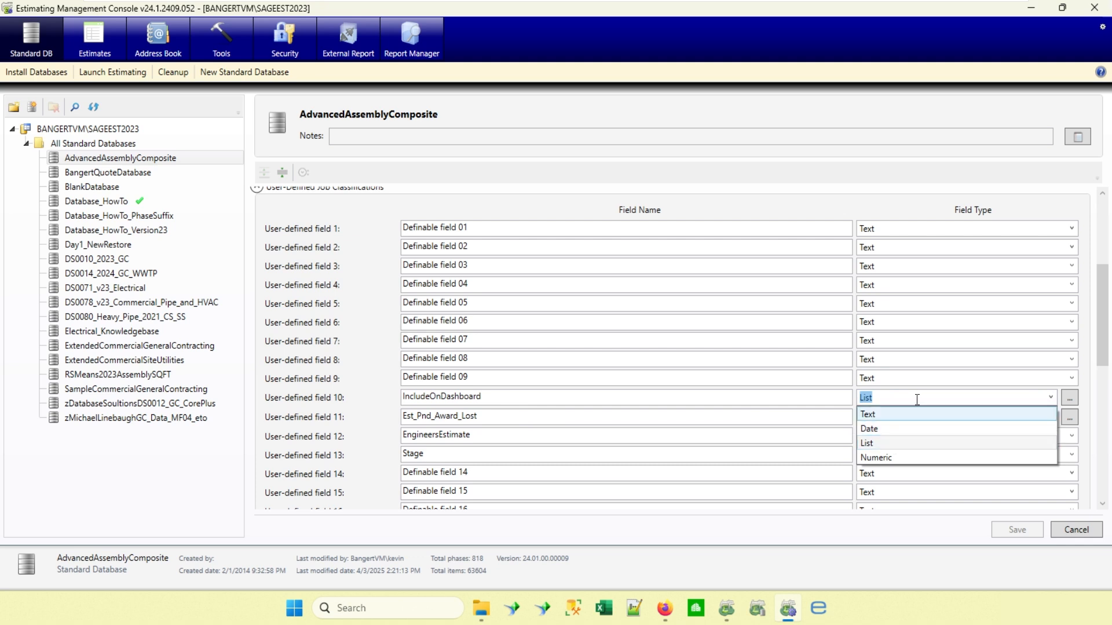
click(1070, 401)
click(1071, 399)
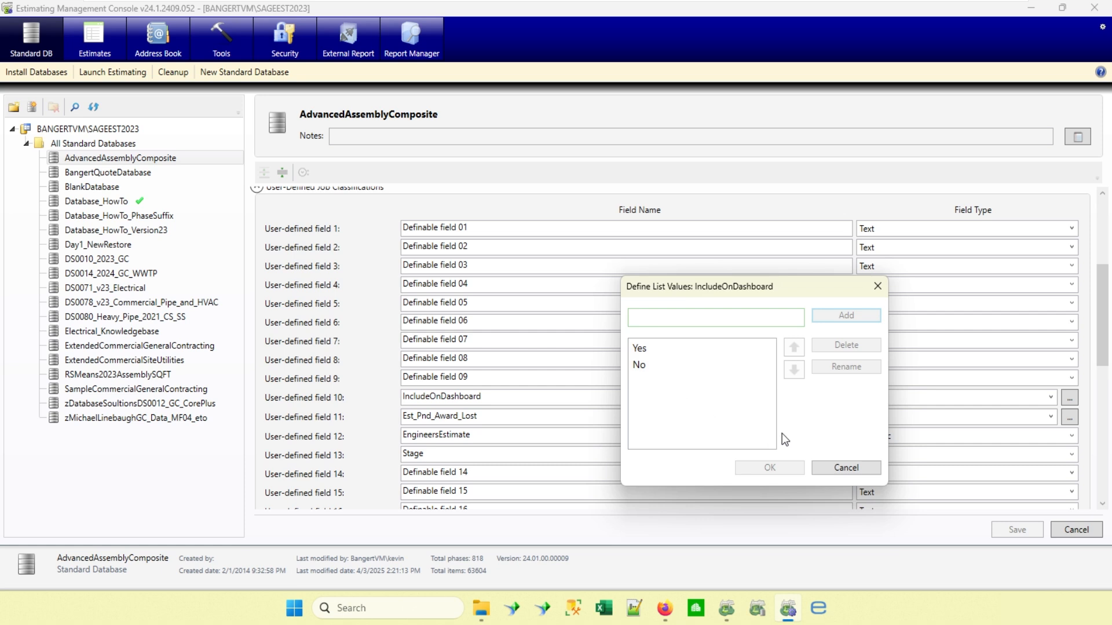
click(854, 471)
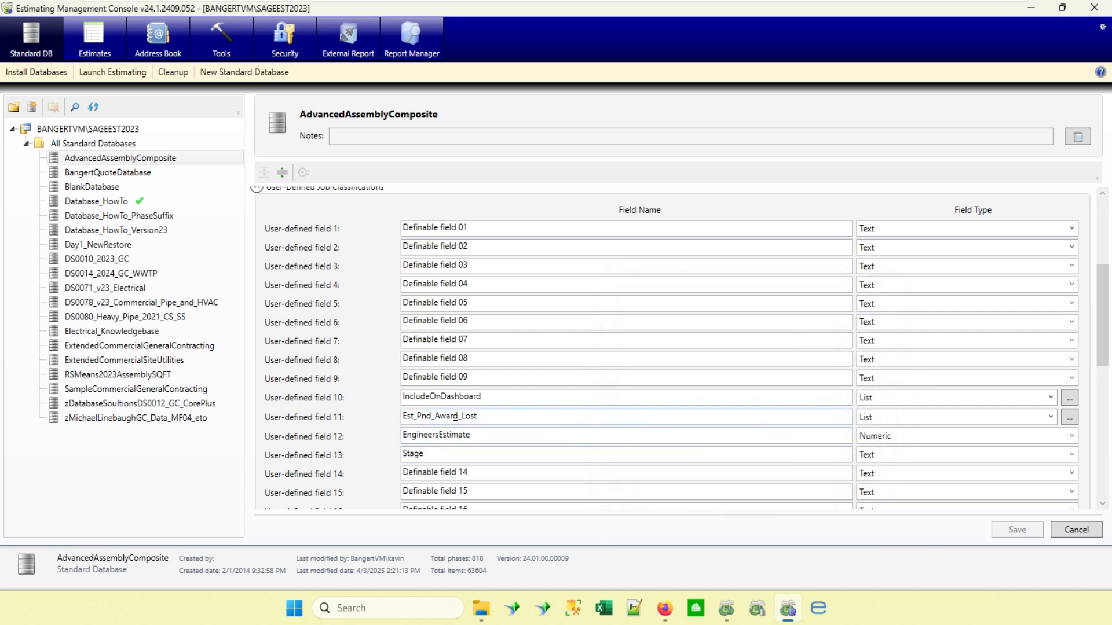
Review the list values of user-defined field 11, Est_Pnd_Award_Lost, and the EngineersEstimate field, then return to the estimates grid.
drag(498, 415, 398, 427)
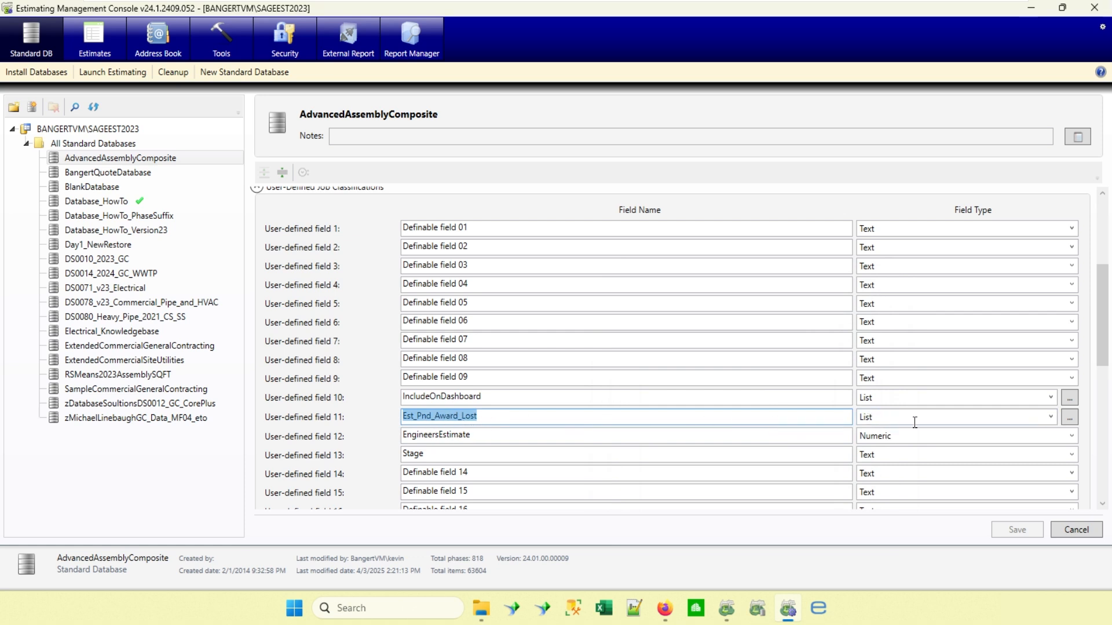
click(1069, 417)
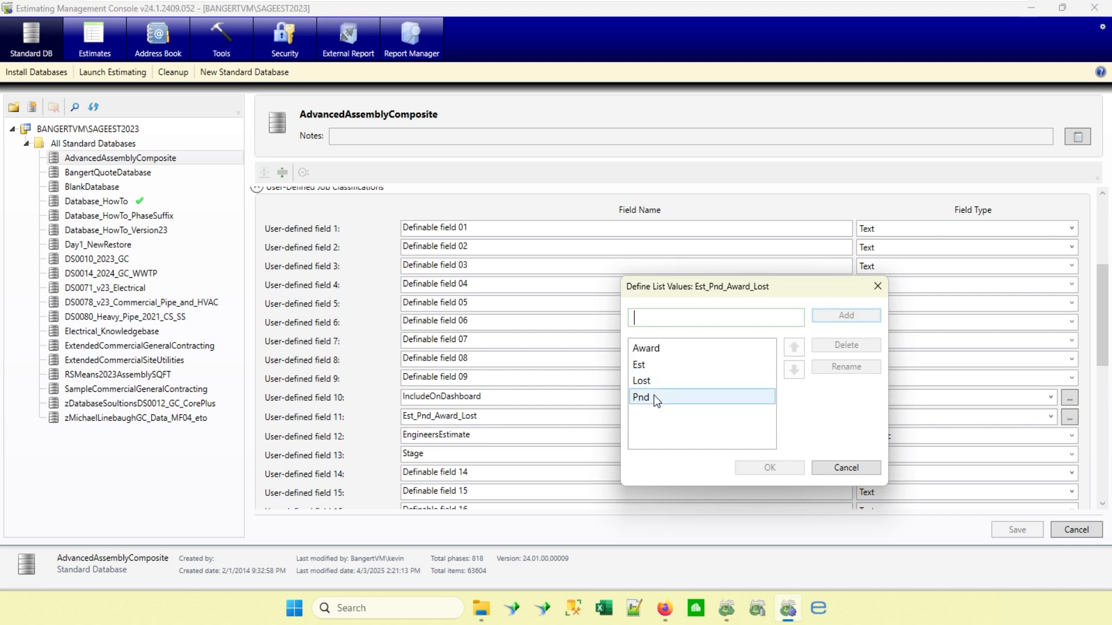
click(847, 468)
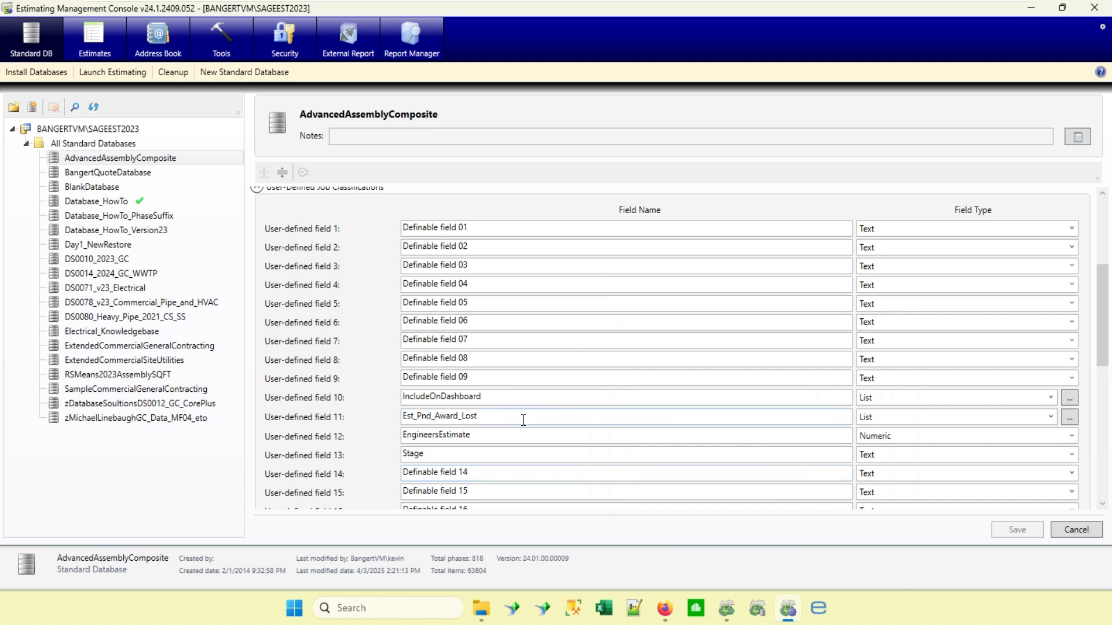
click(481, 436)
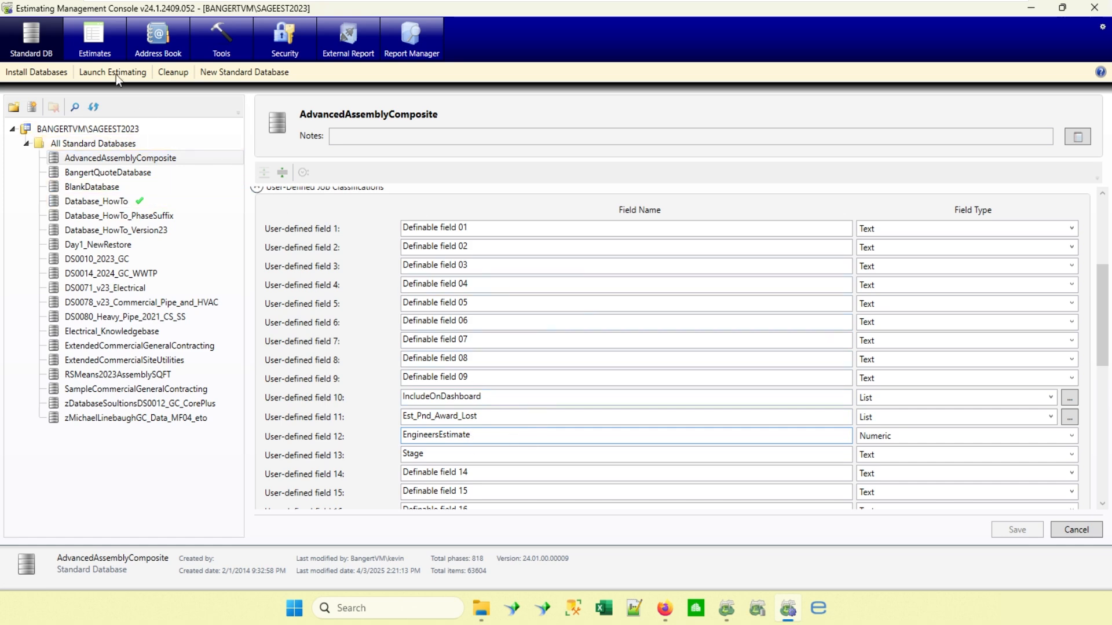
click(93, 36)
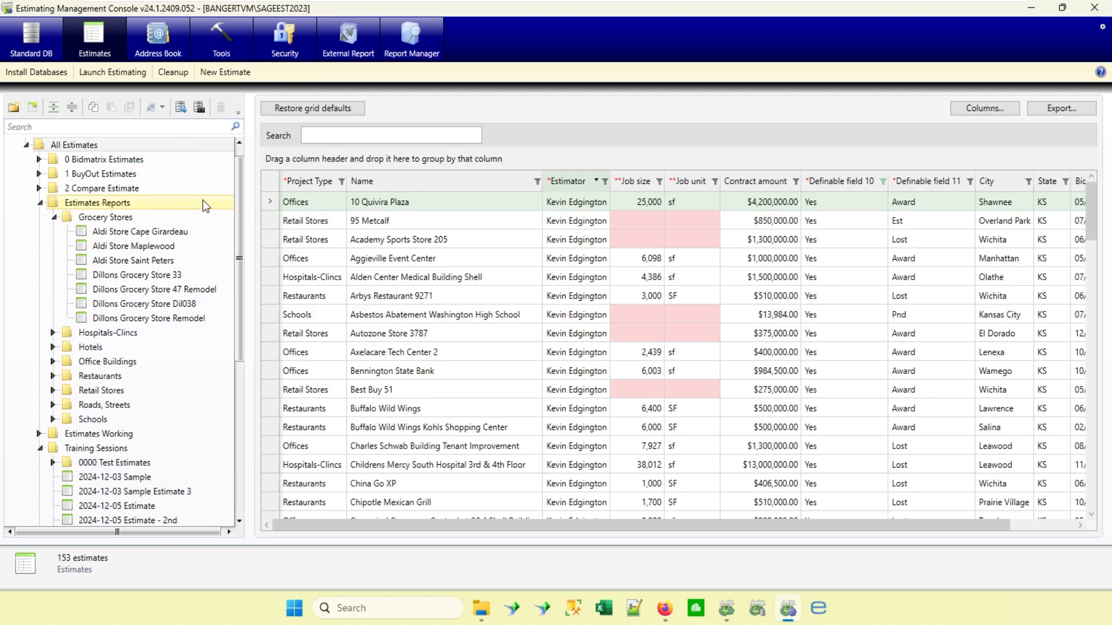
Review which fields are marked as recommended for estimates, including the job classifications, without changing the selection.
click(111, 150)
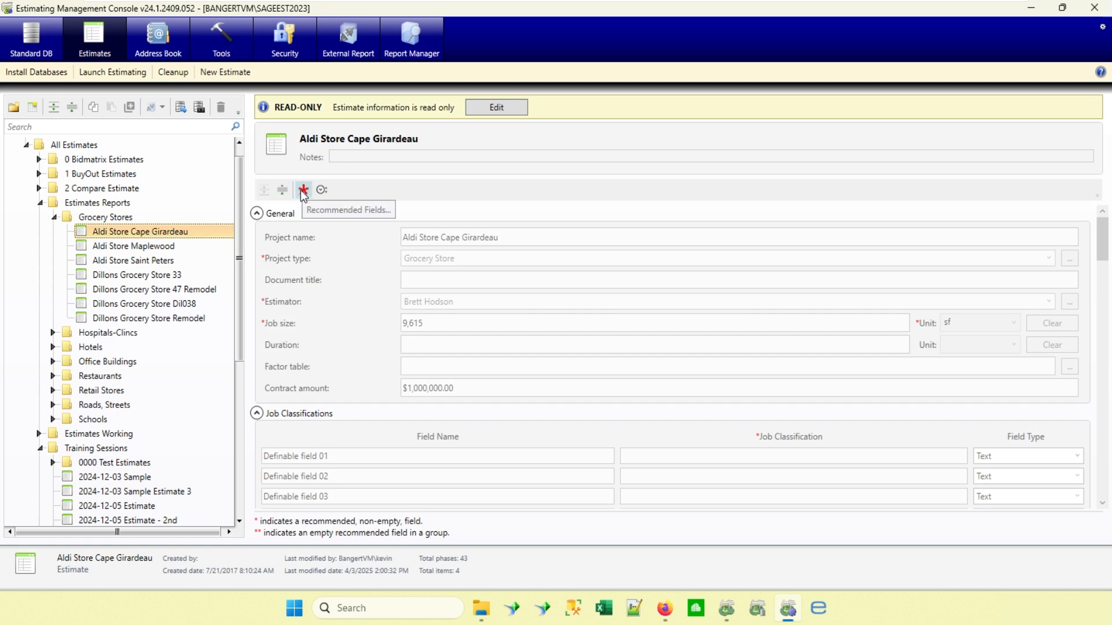
click(304, 191)
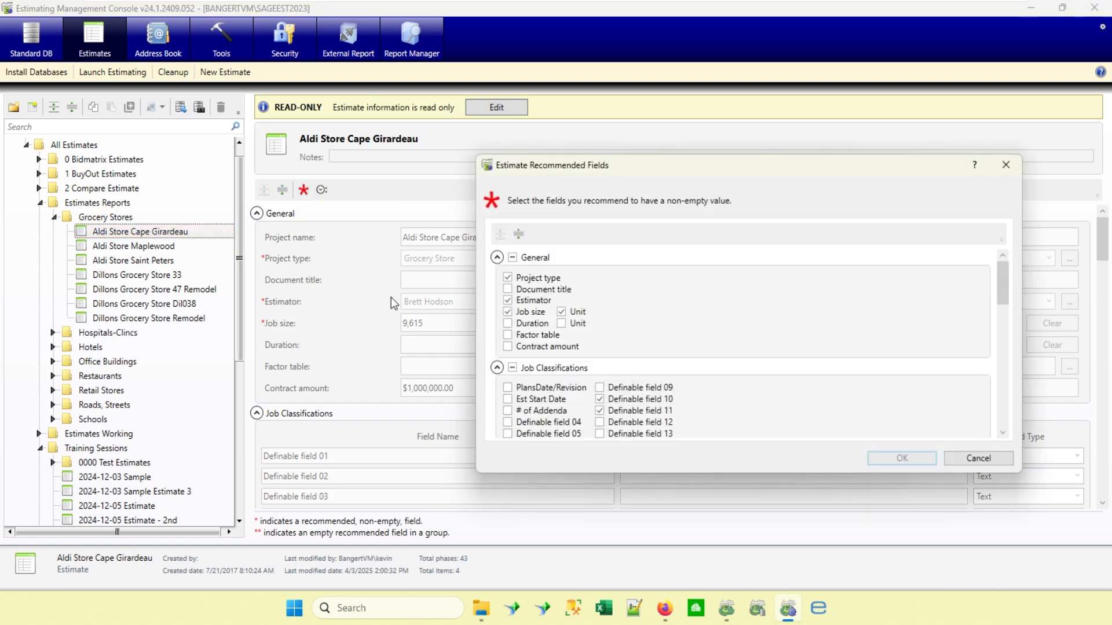
drag(715, 164, 548, 141)
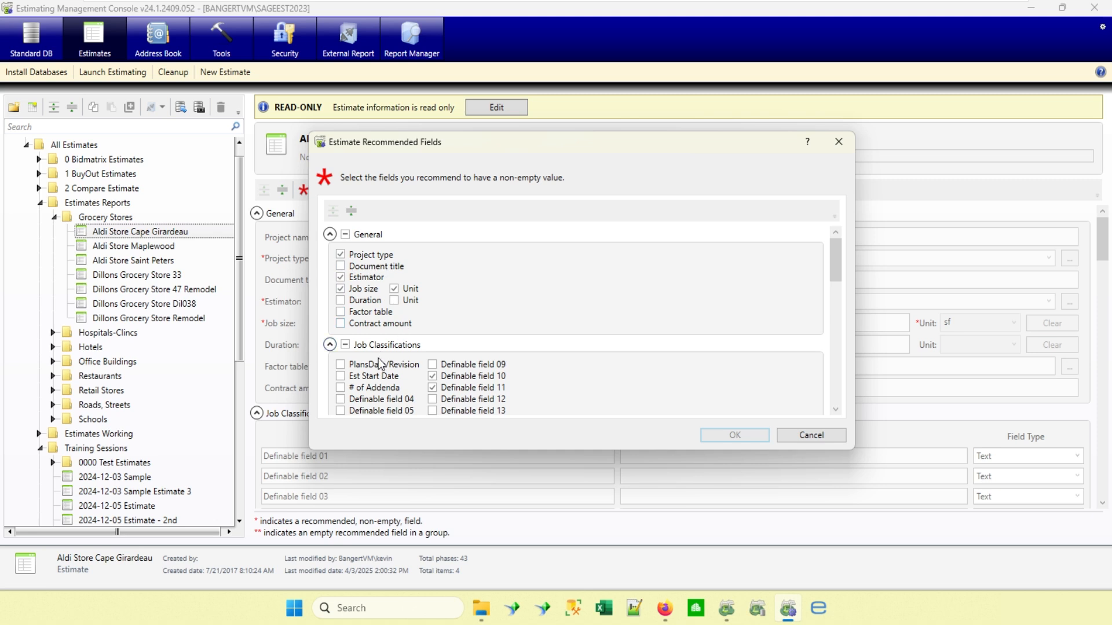
scroll(380, 362, down, 1)
scroll(378, 357, down, 1)
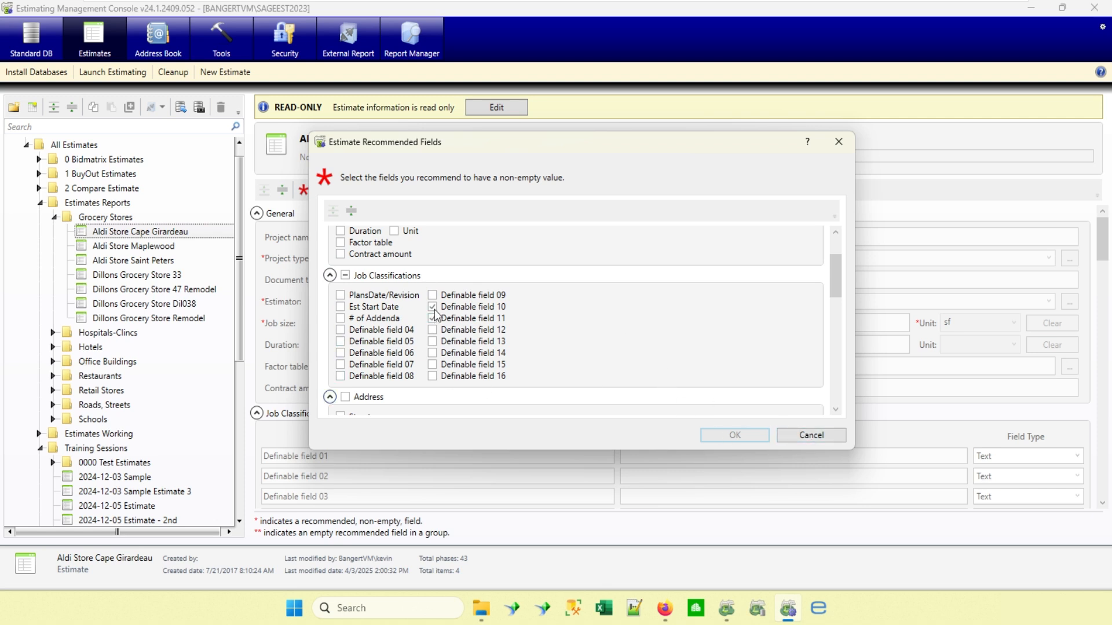
click(811, 435)
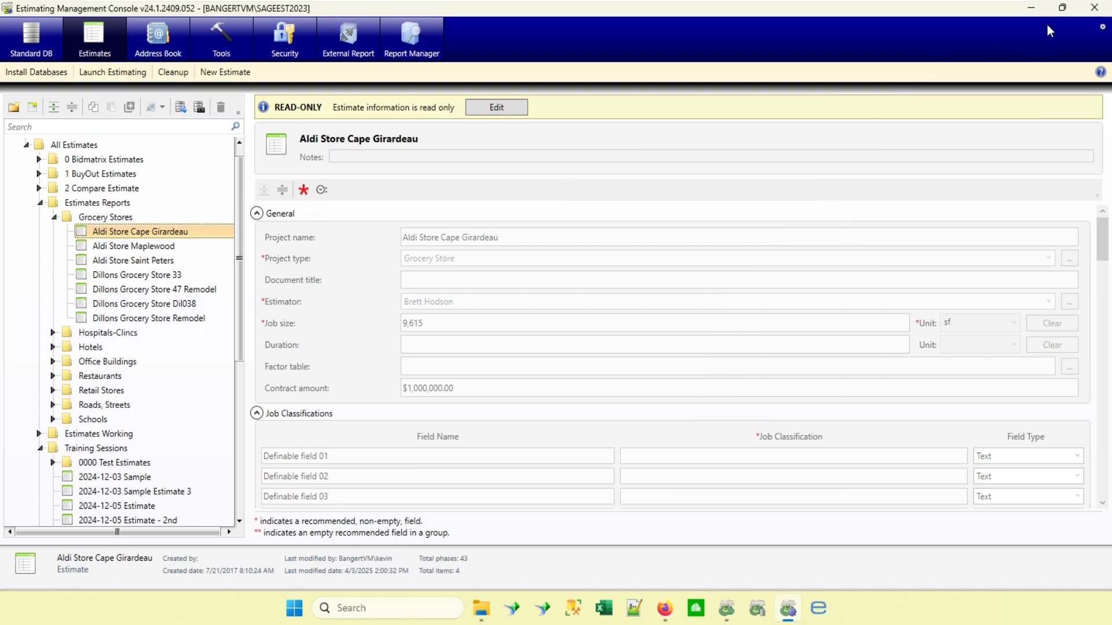
Close the management console, return to Sage Estimating and create new estimate Estimate 12 associated with the AdvancedAssemblyComposite database.
click(1094, 10)
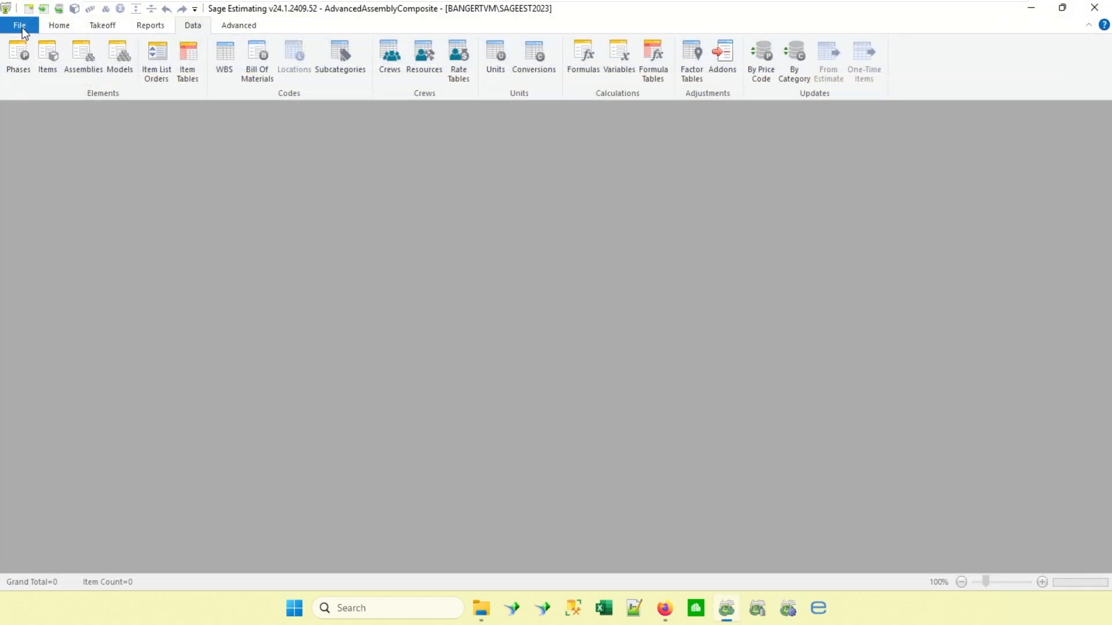
click(20, 26)
click(64, 53)
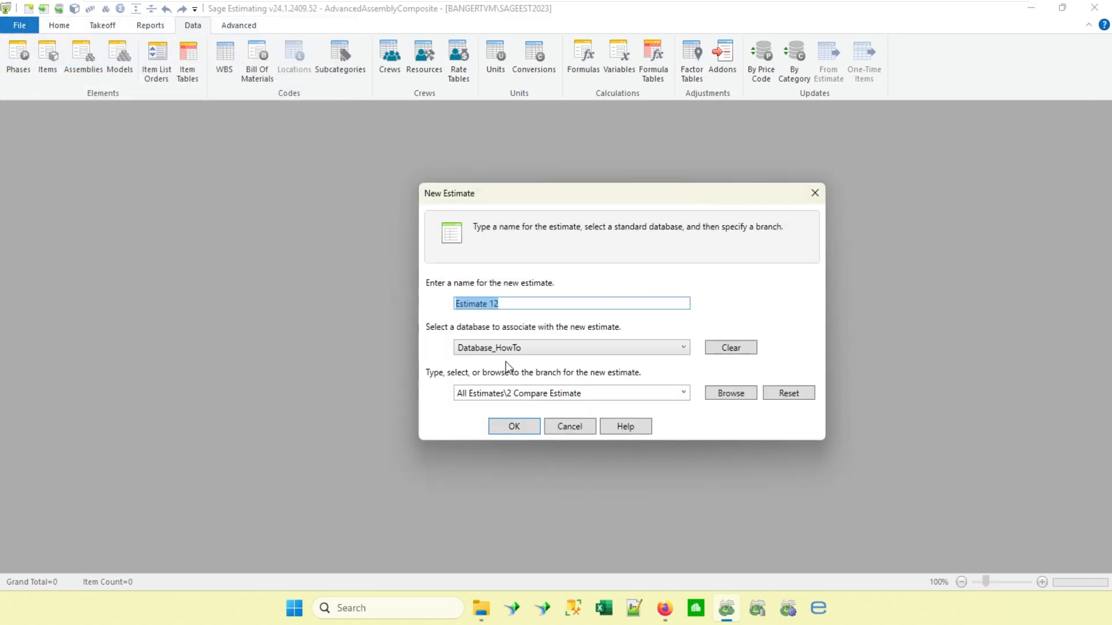
click(528, 348)
scroll(538, 380, up, 1)
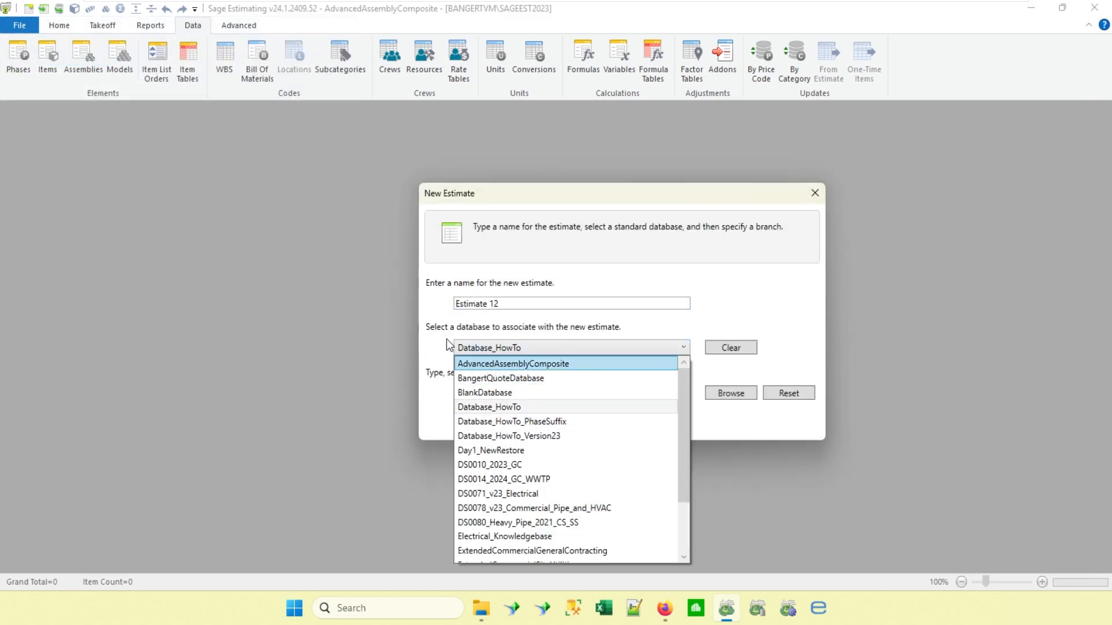
drag(522, 196, 458, 130)
click(451, 361)
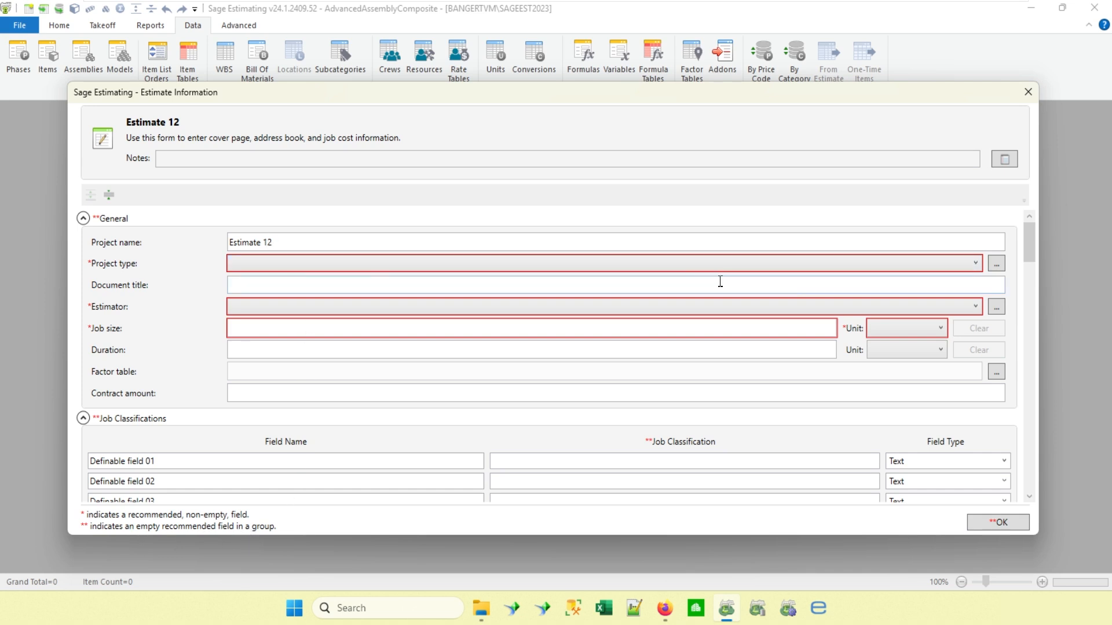
In the new estimate's information, set the project type to Hotels and choose the estimator's name.
click(974, 265)
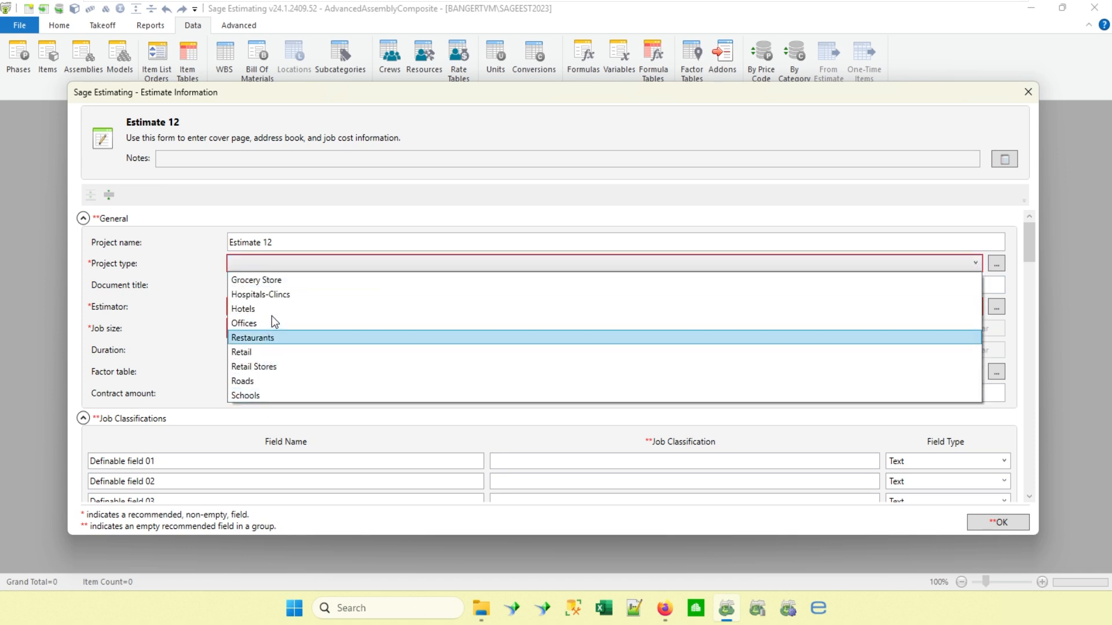
click(256, 308)
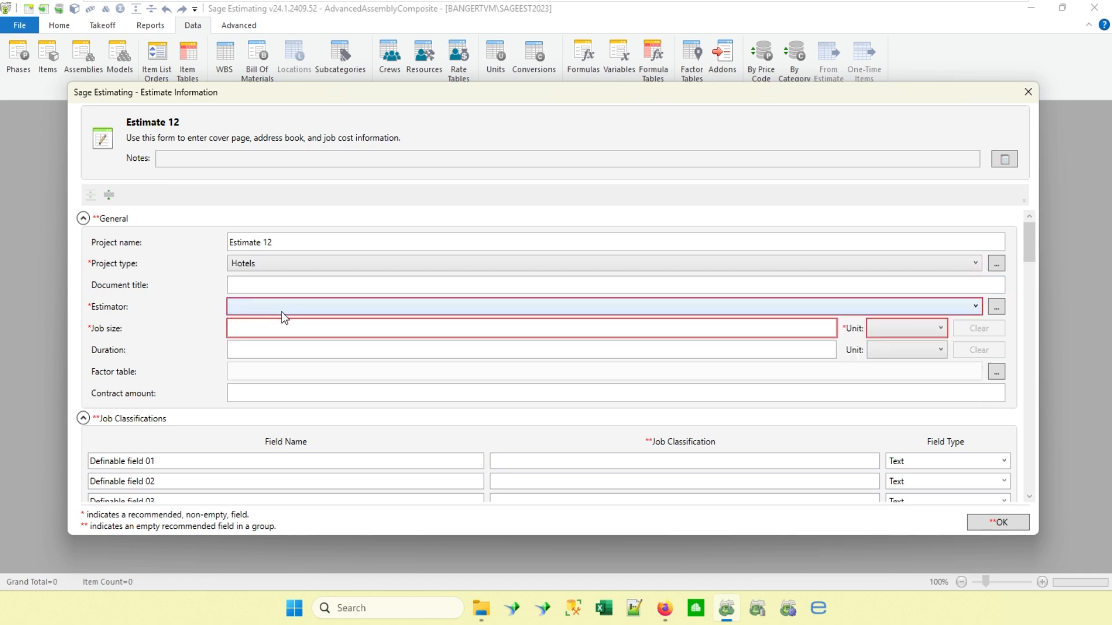
click(283, 307)
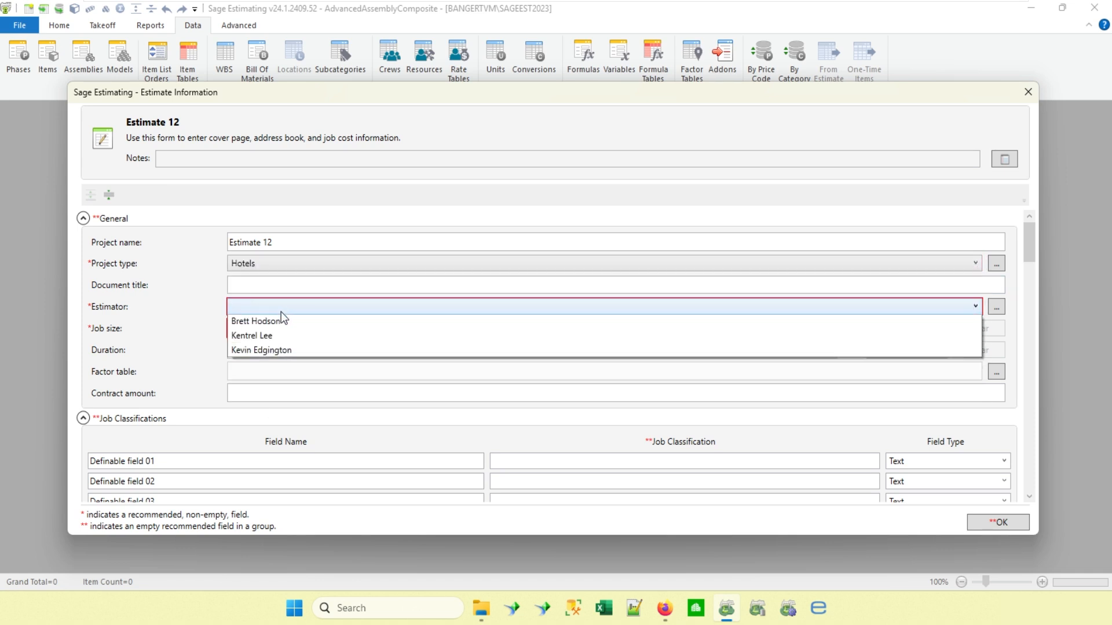
click(268, 353)
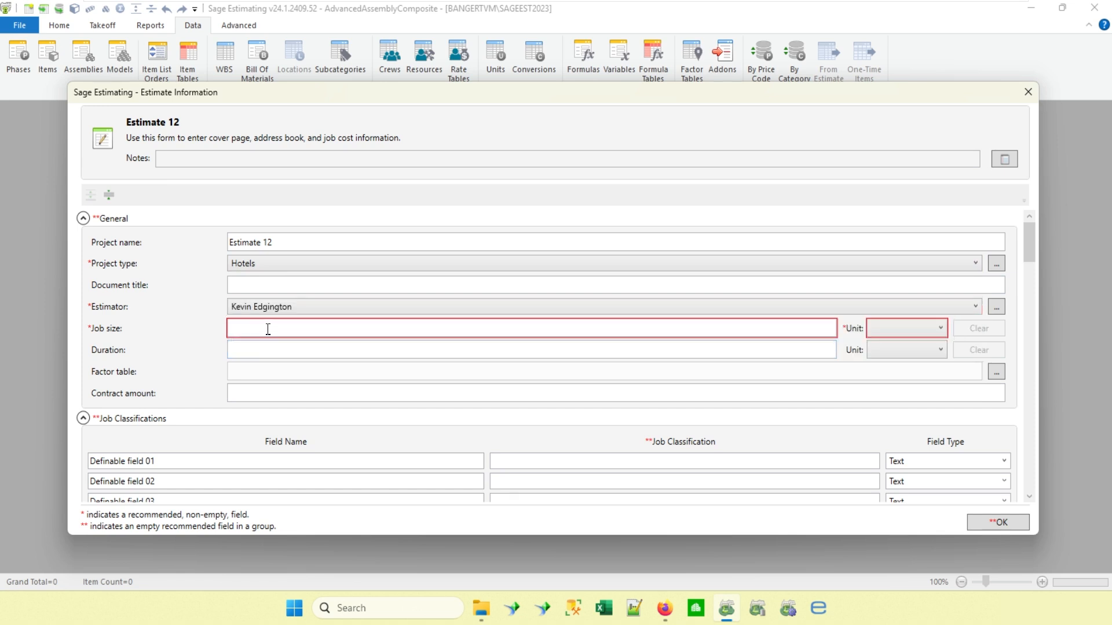
In the job classifications, set IncludeOnDashboard to No and Est_Pnd_Award_Lost to Est.
scroll(268, 329, down, 2)
scroll(267, 329, down, 6)
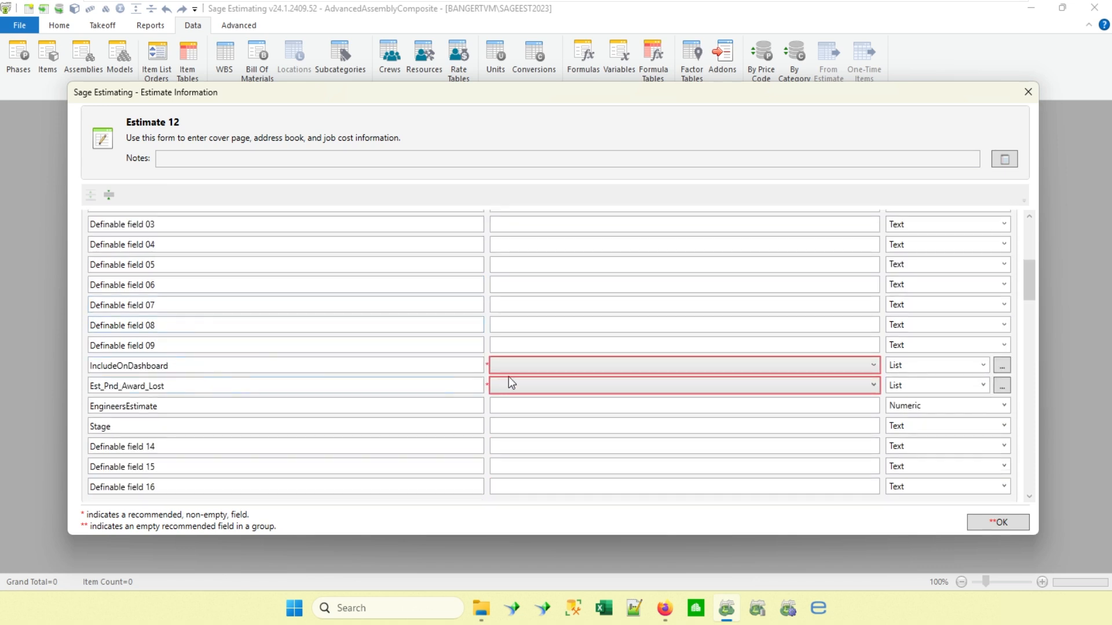
click(537, 371)
click(501, 397)
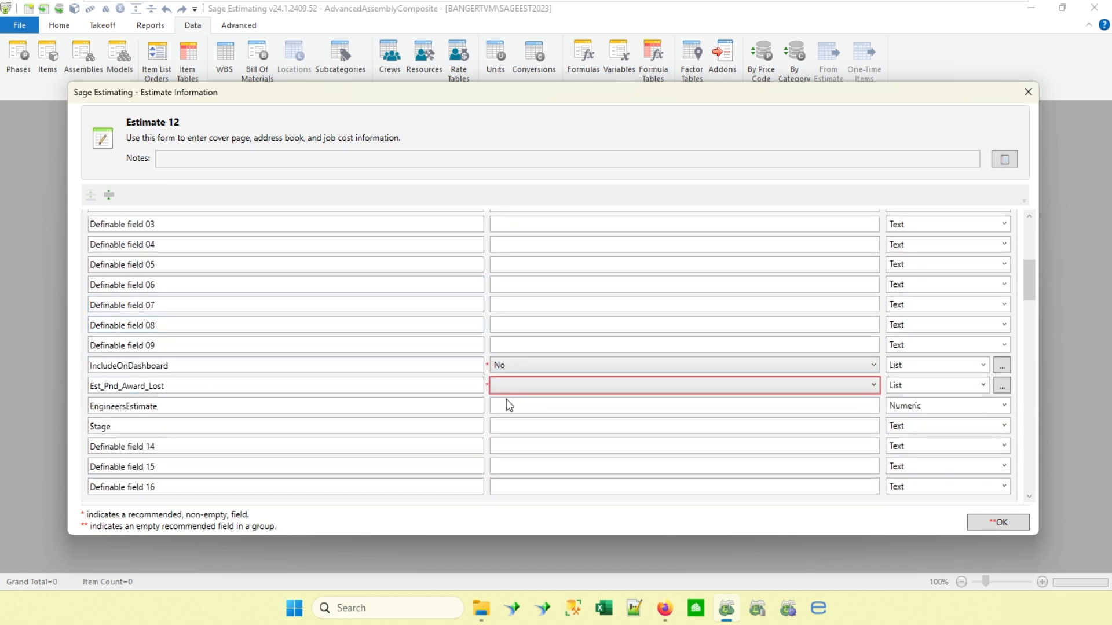
click(550, 389)
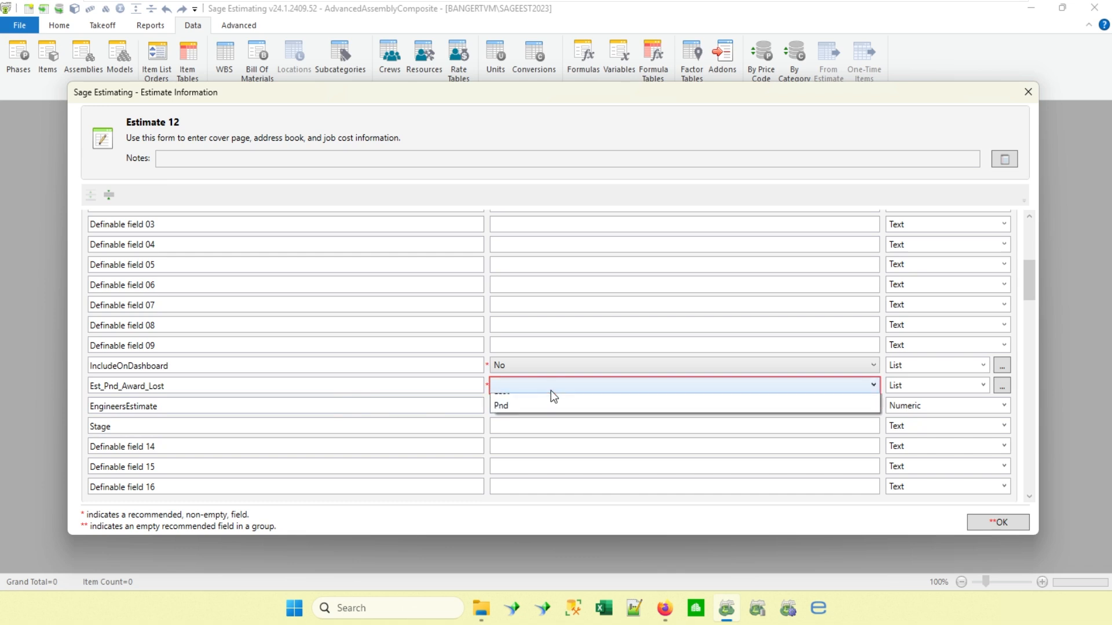
click(505, 418)
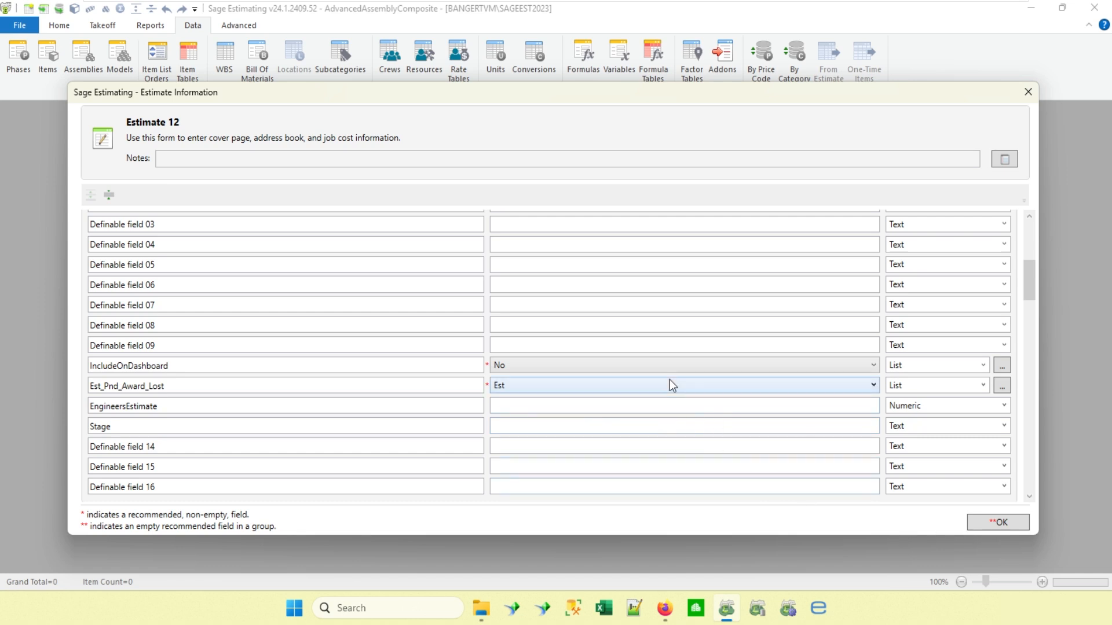
Set the job size to 20,000 with unit SF and accept the estimate information.
scroll(625, 349, up, 10)
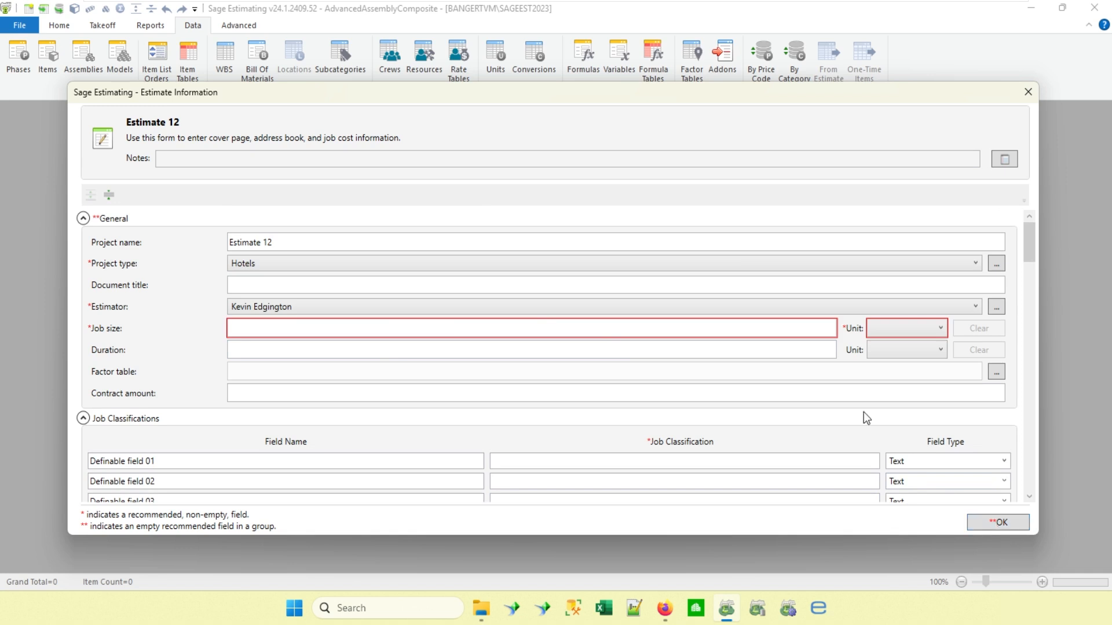
click(794, 332)
text(2000)
text(0)
text(set)
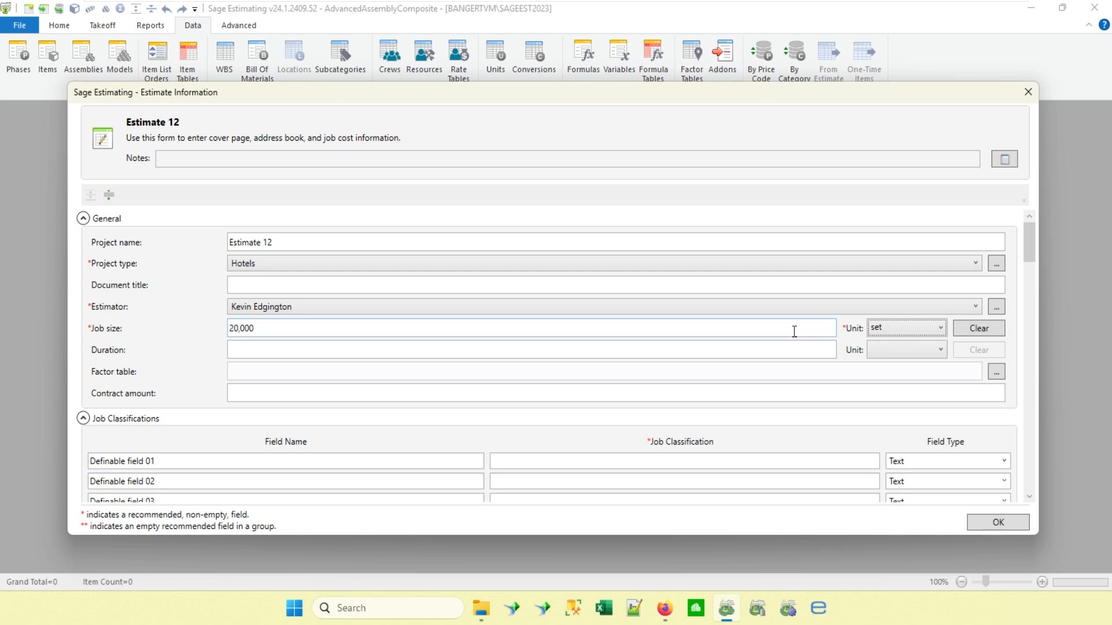
text(s)
click(607, 353)
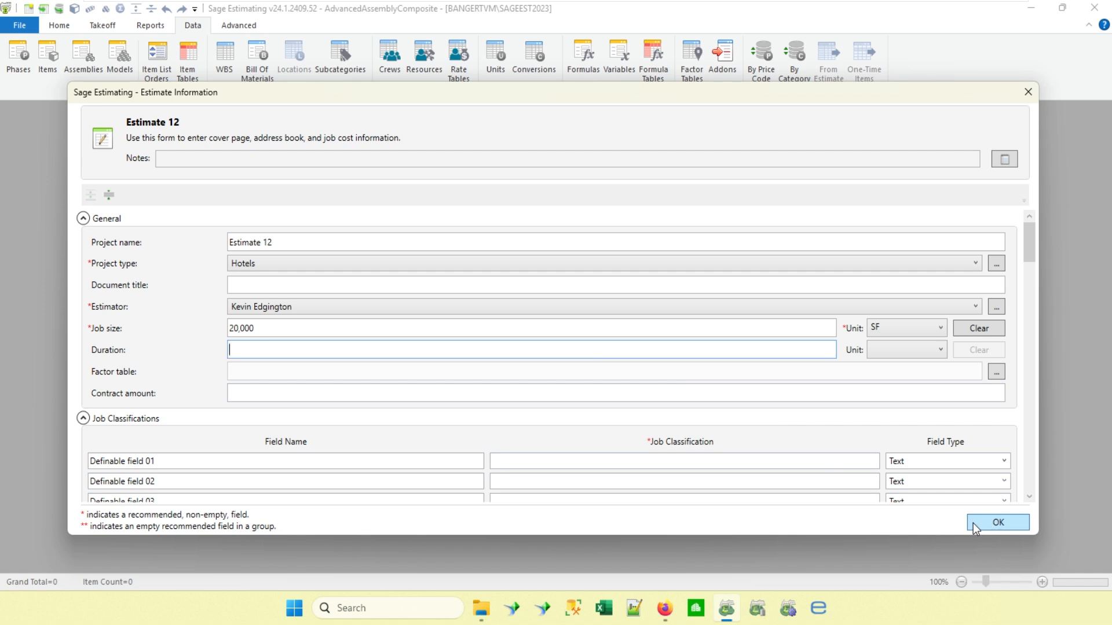
click(989, 523)
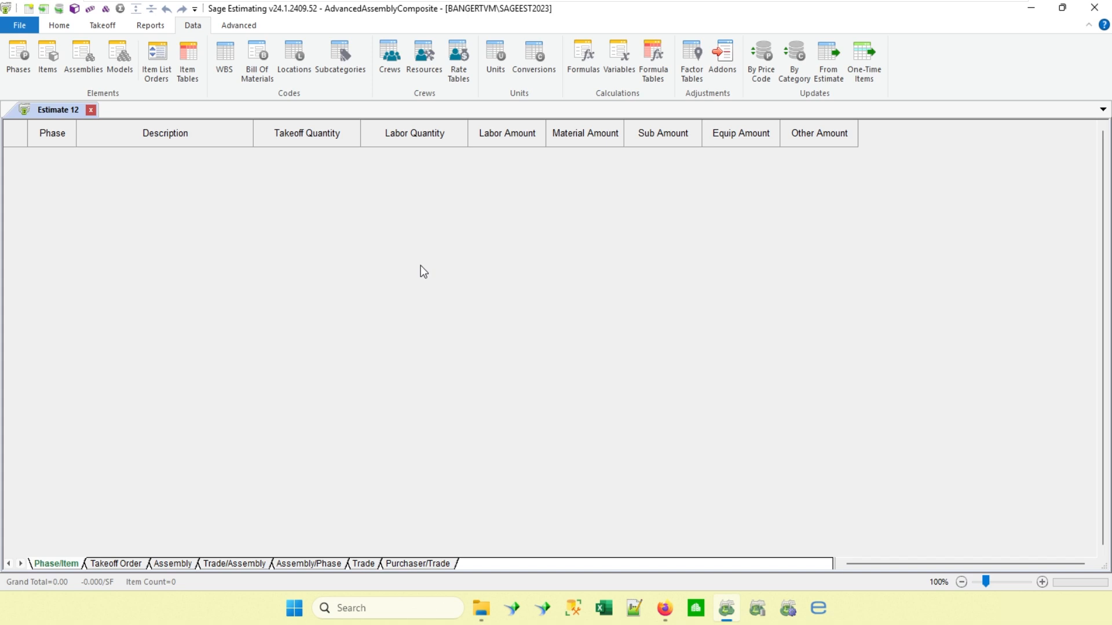
Open the estimate manager and review the general information of Estimate 12 and several estimates in the Grocery Stores folder.
click(21, 26)
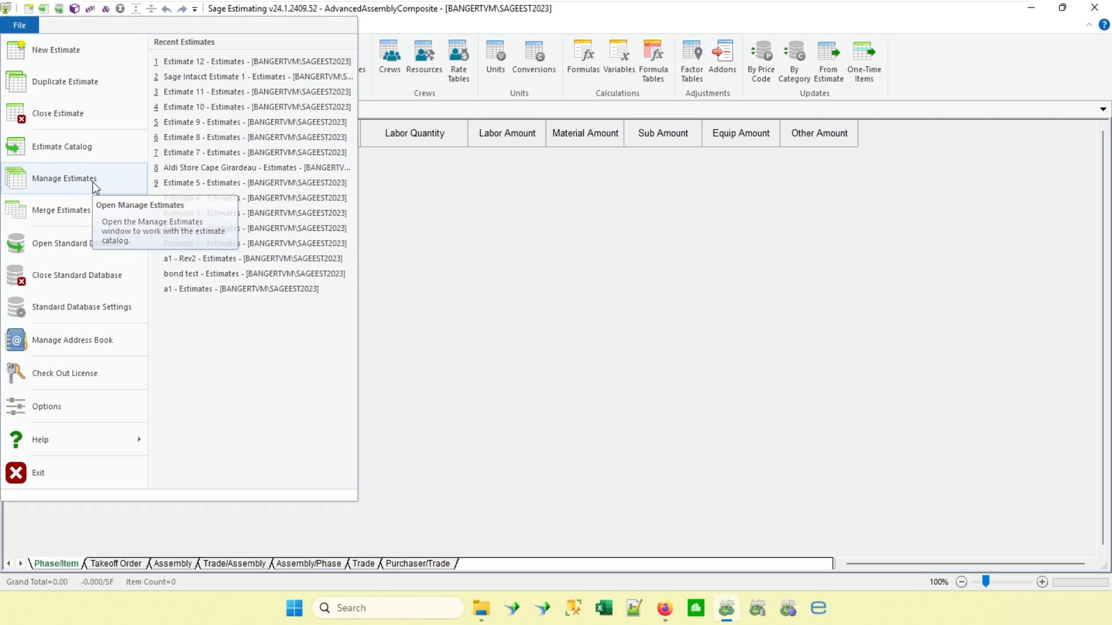
click(64, 178)
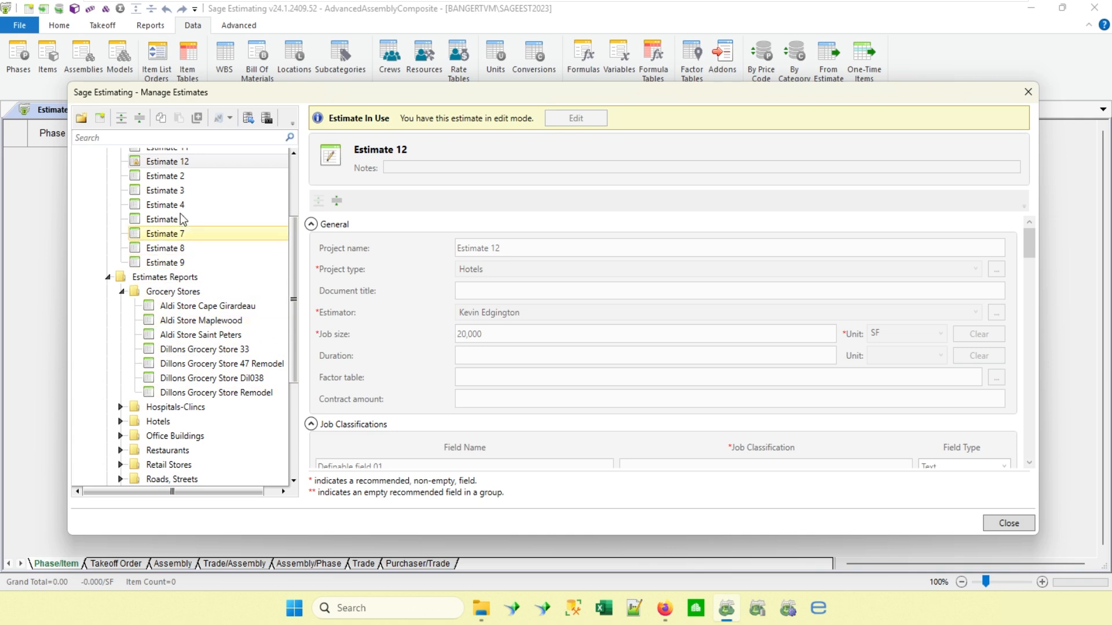
click(178, 178)
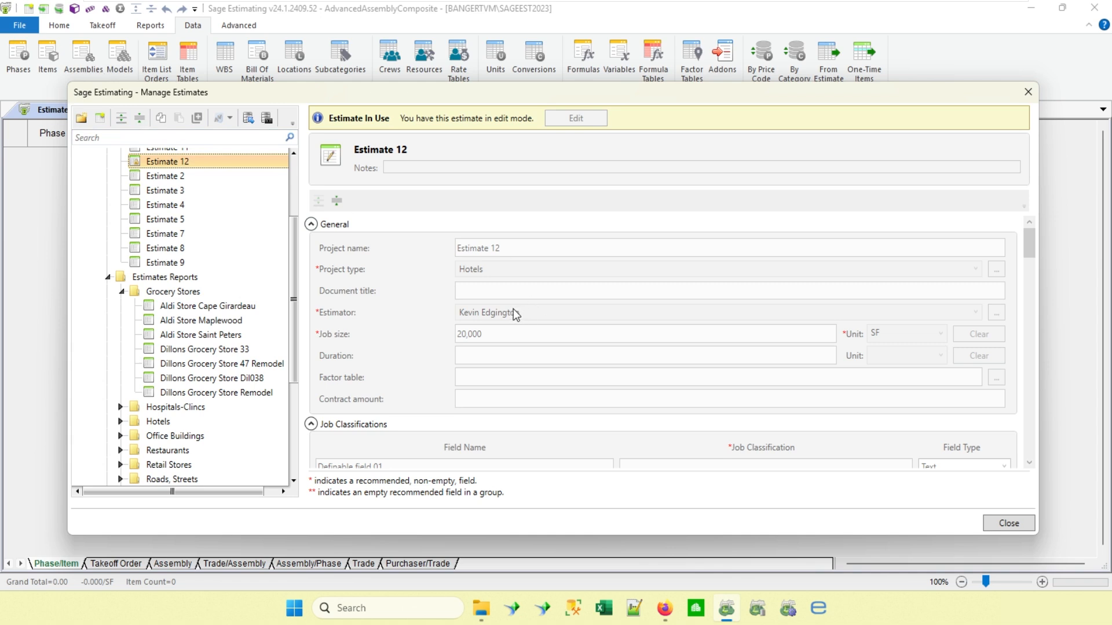
click(203, 308)
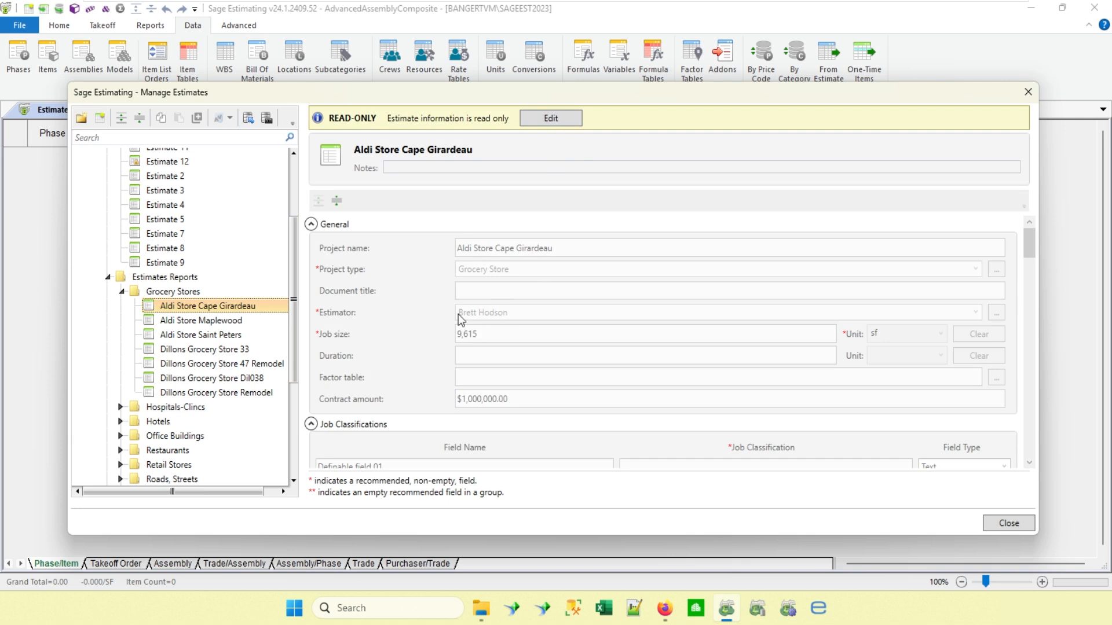
click(217, 322)
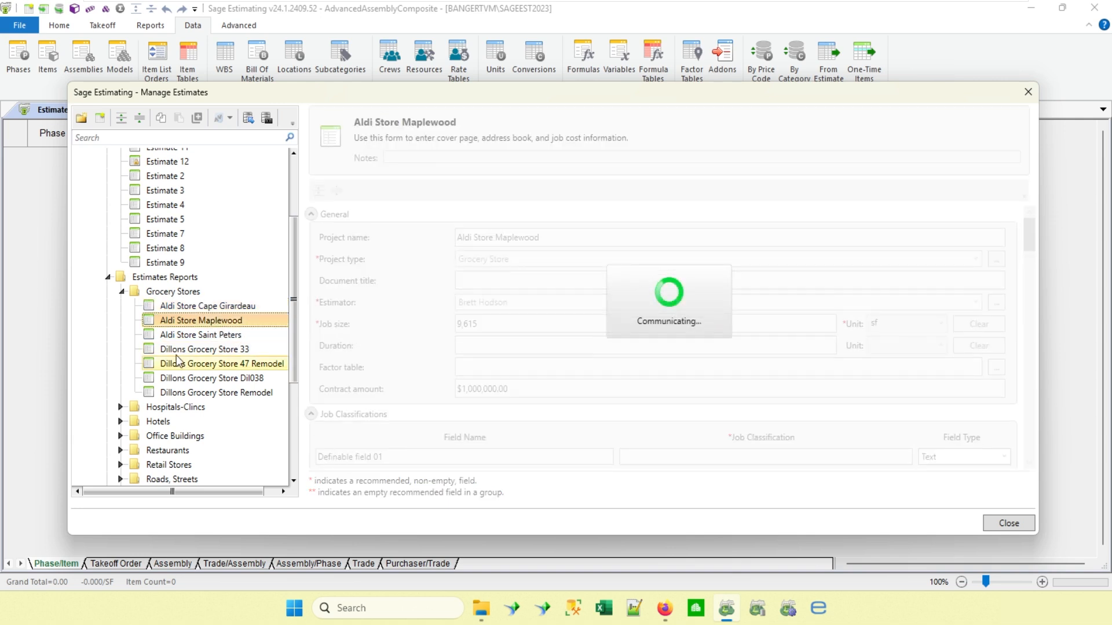
key(Down)
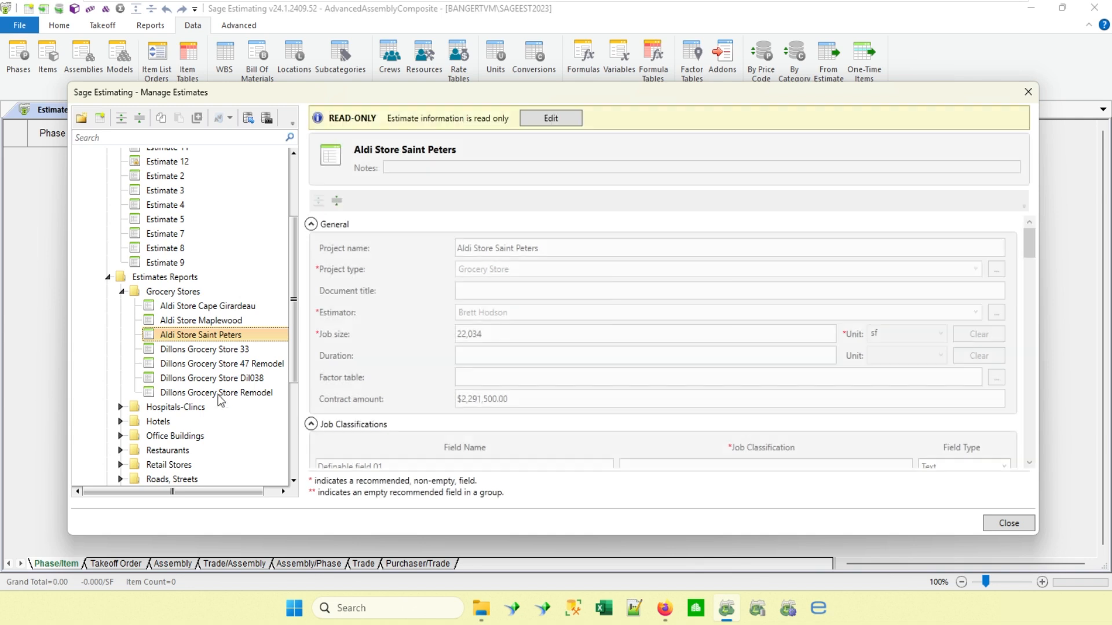
click(192, 380)
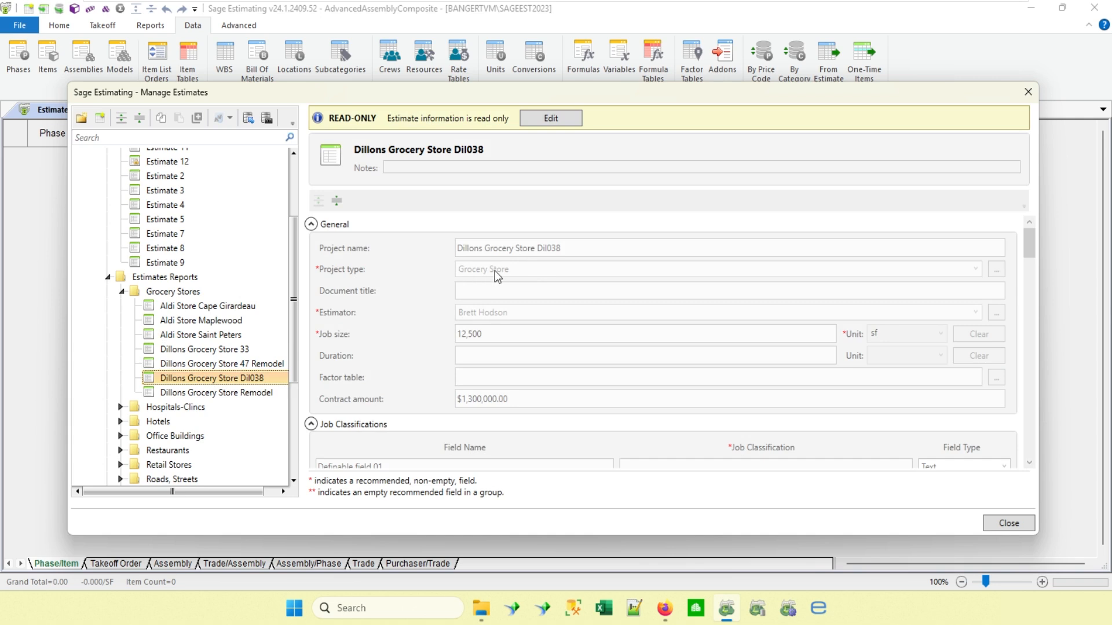
Examine the IncludeOnDashboard, Est-Pnd_Award-Lost and EngineersEstimate values of the Aldi Store Cape Girardeau and Aldi Store Maplewood estimates.
click(220, 310)
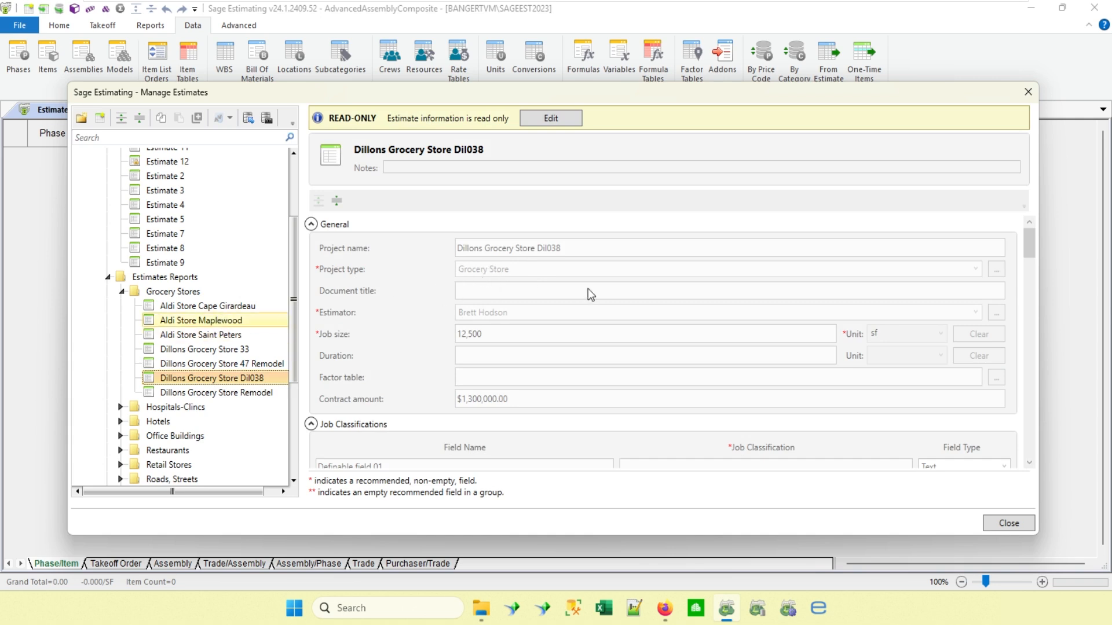
scroll(589, 288, down, 10)
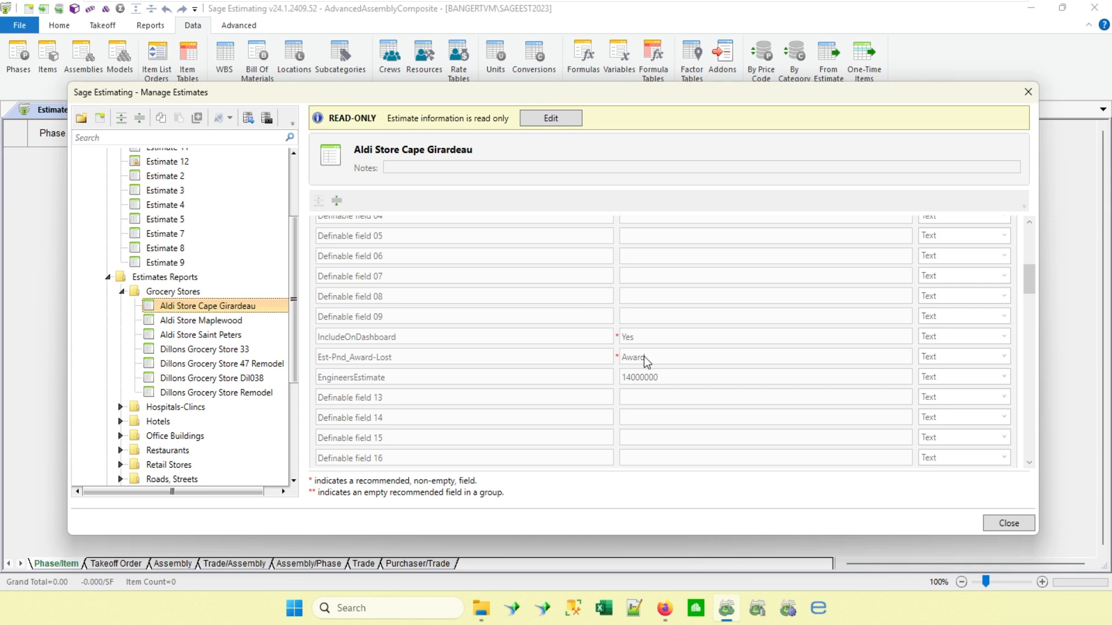
scroll(398, 393, down, 3)
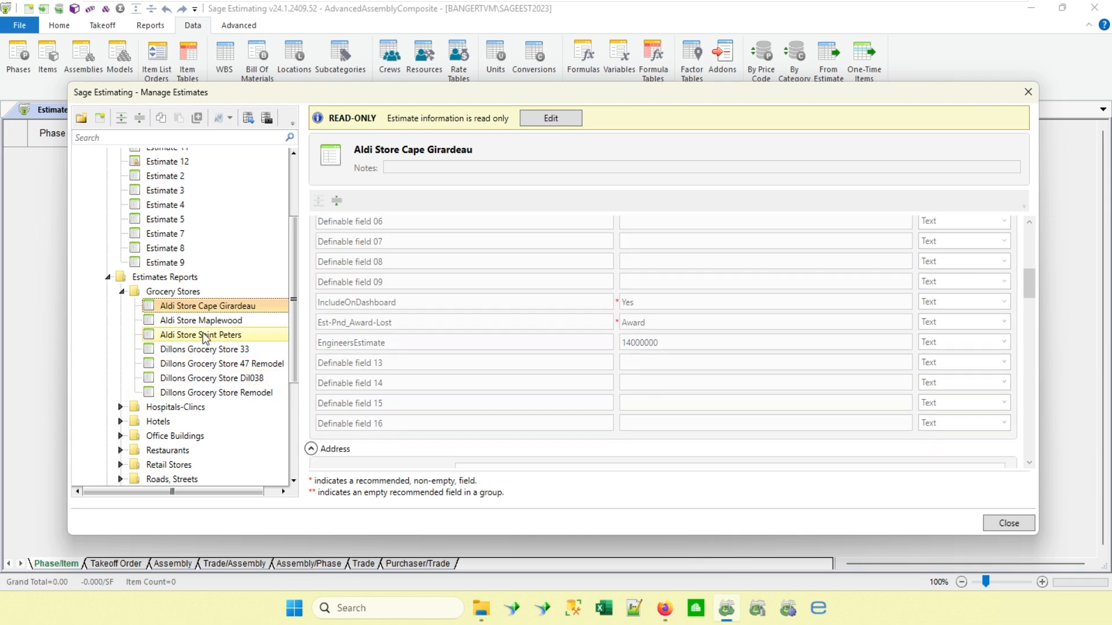
click(213, 322)
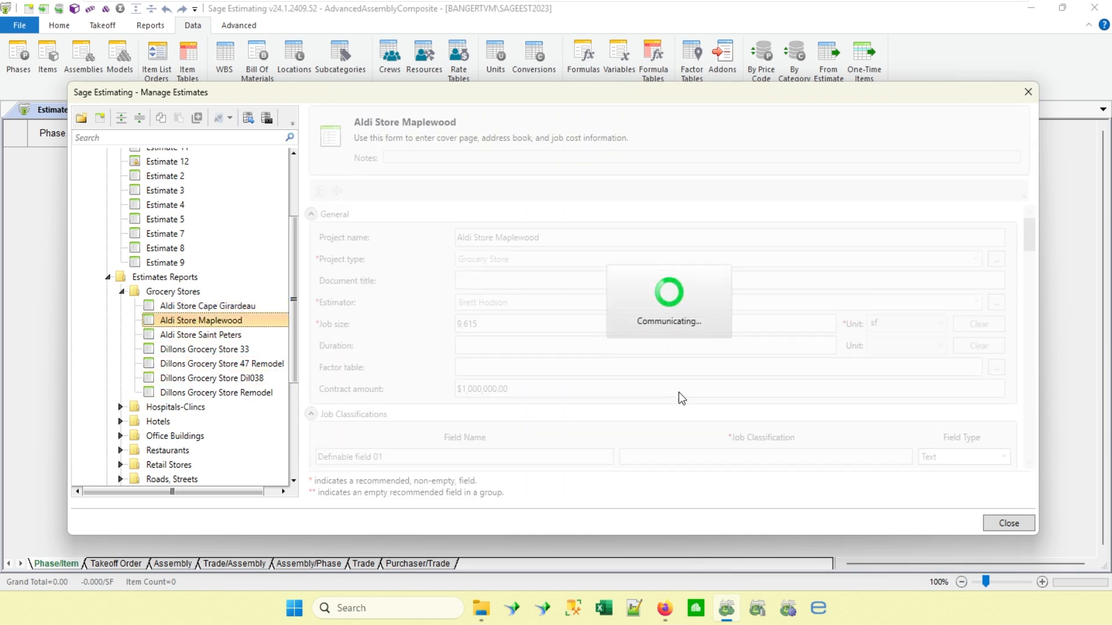
scroll(697, 386, down, 8)
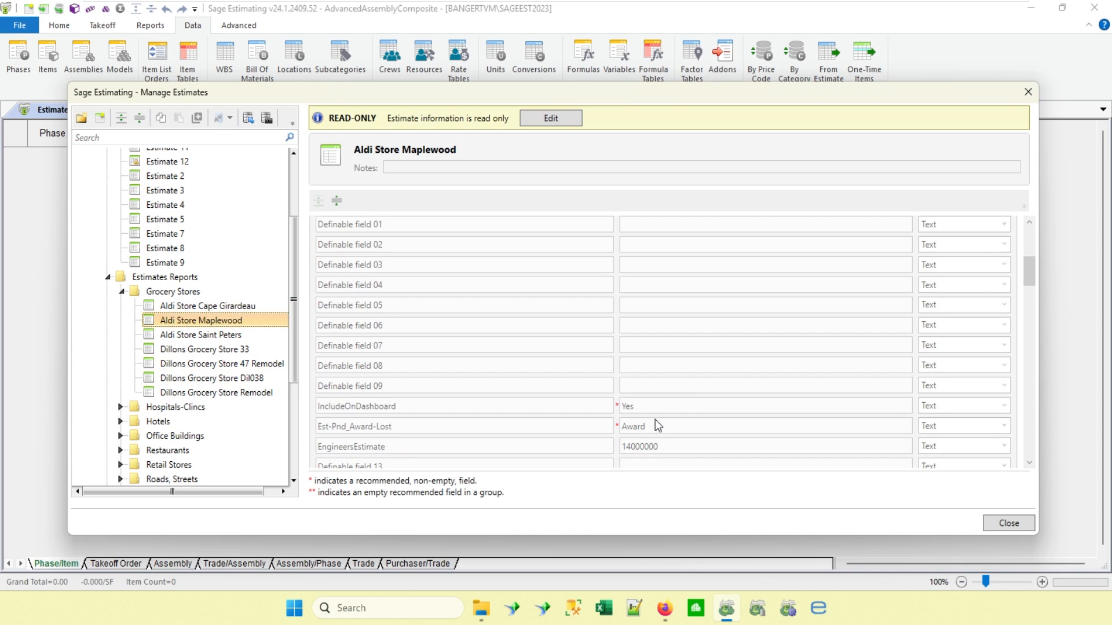
scroll(655, 420, down, 1)
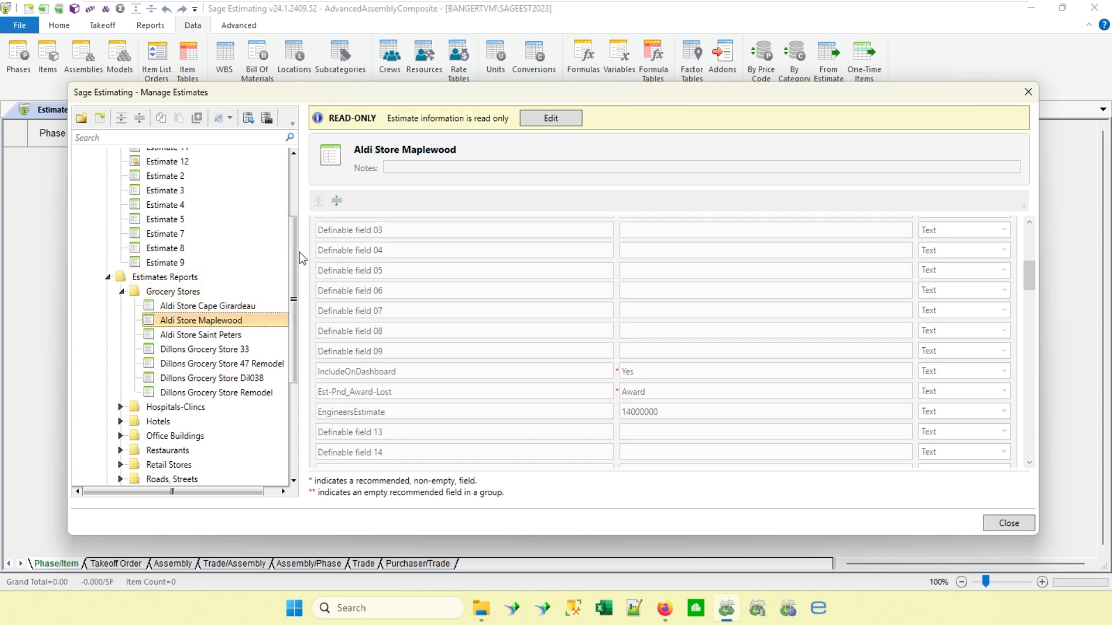
drag(295, 250, 297, 177)
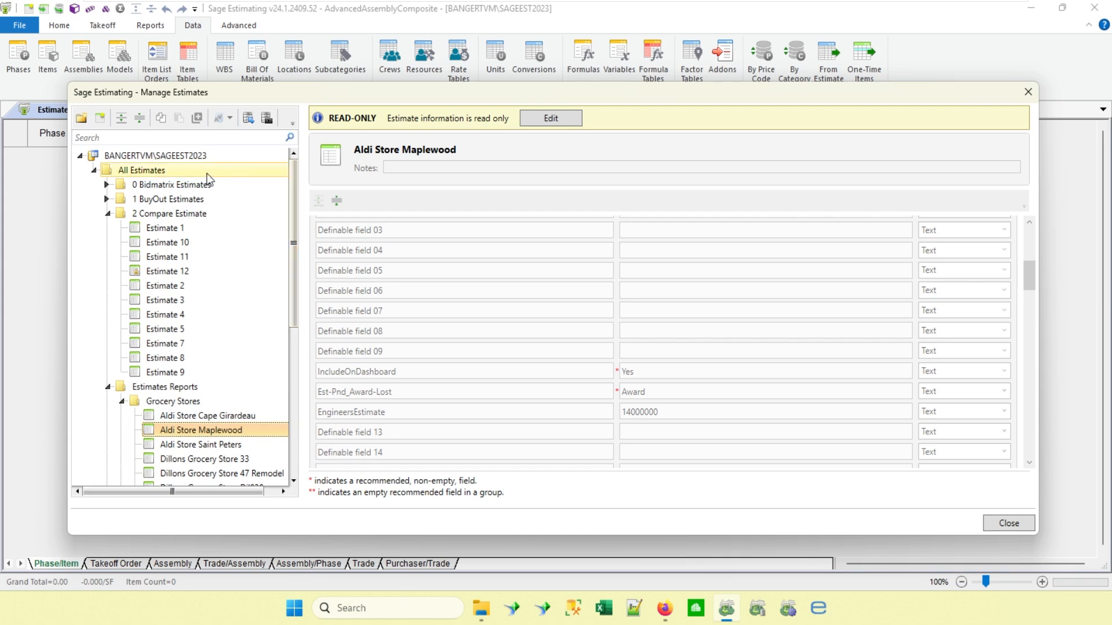
List all estimates in the grid and examine which columns are available and currently shown.
click(160, 174)
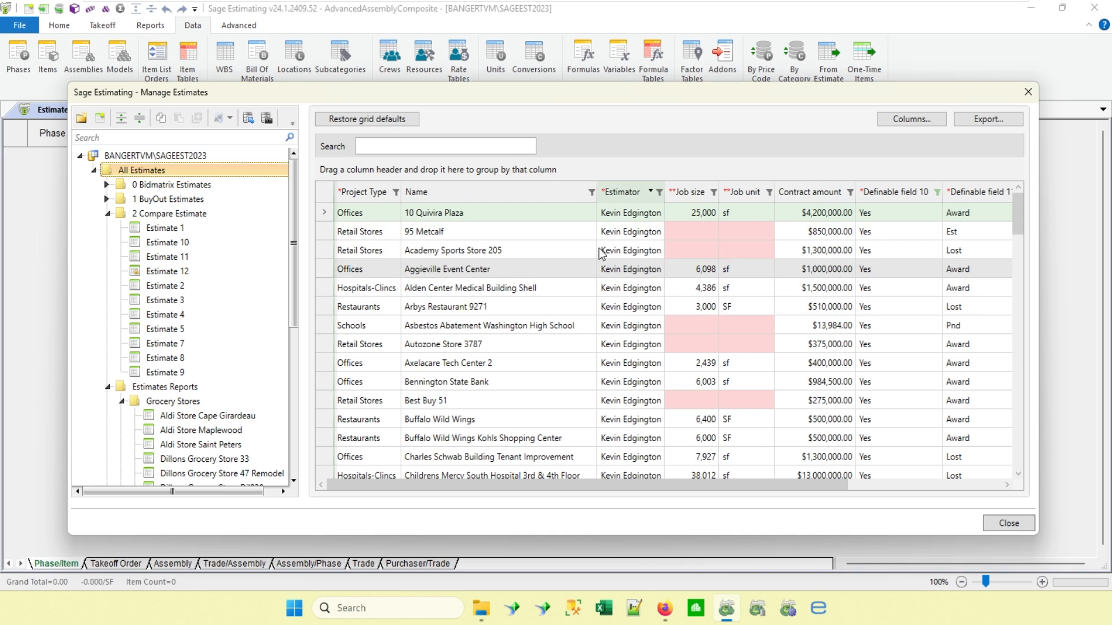
click(905, 122)
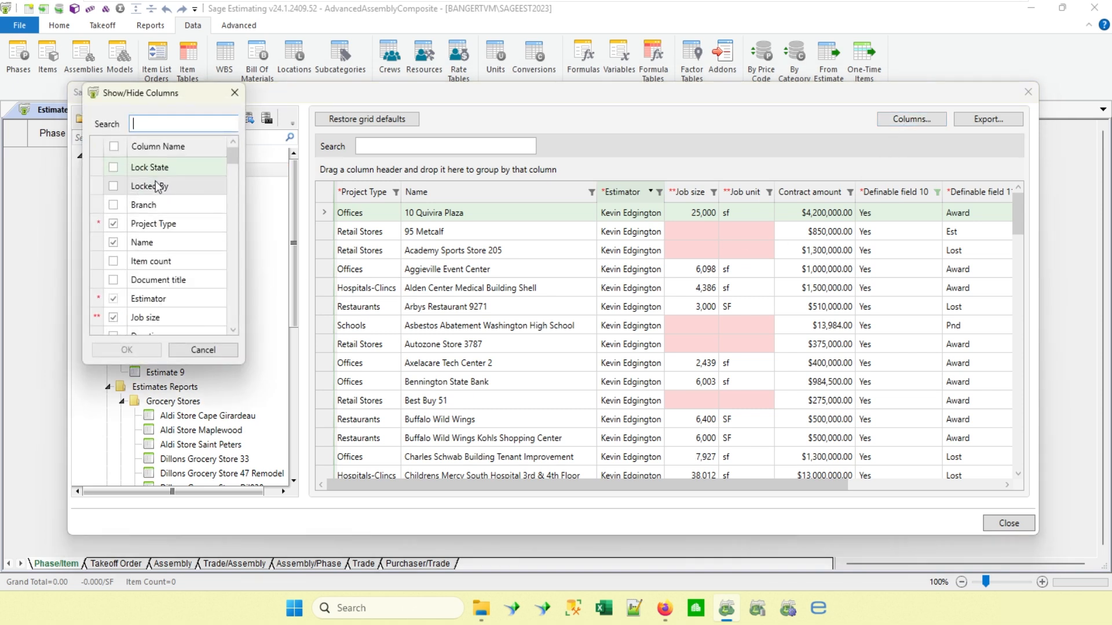
scroll(155, 184, down, 6)
scroll(155, 185, down, 5)
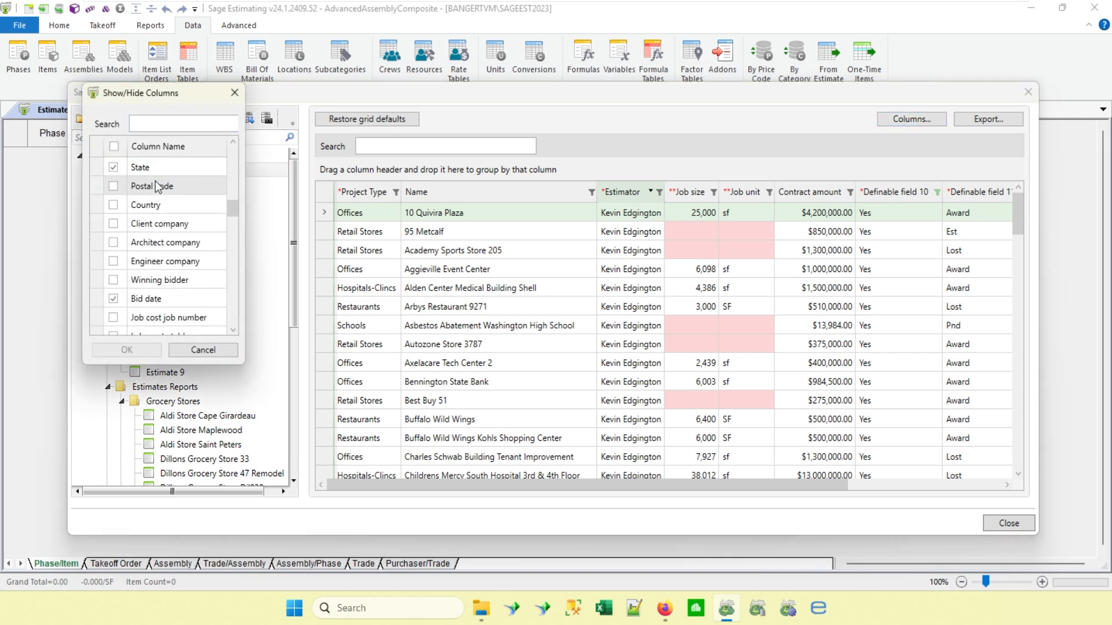
scroll(155, 186, down, 12)
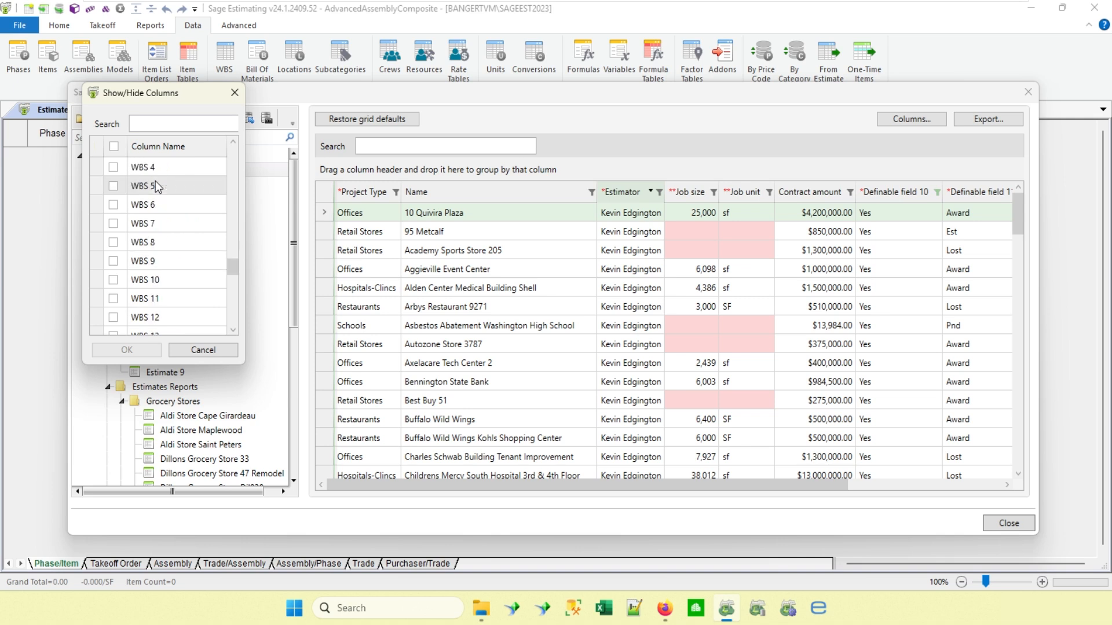
scroll(156, 186, up, 7)
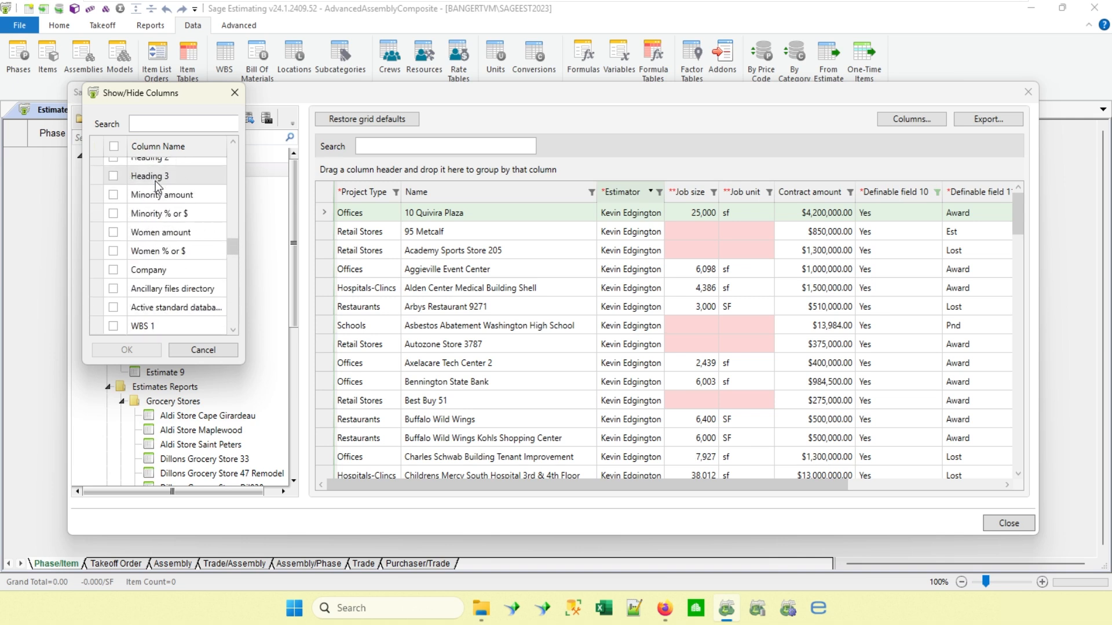
scroll(156, 181, up, 5)
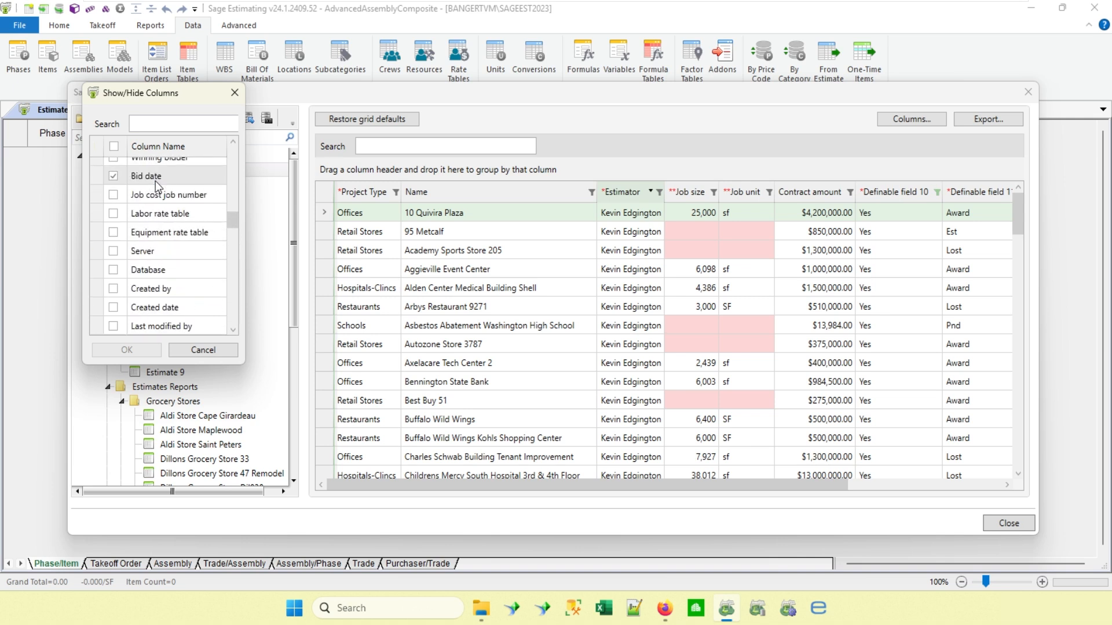
scroll(155, 184, up, 1)
scroll(155, 181, up, 1)
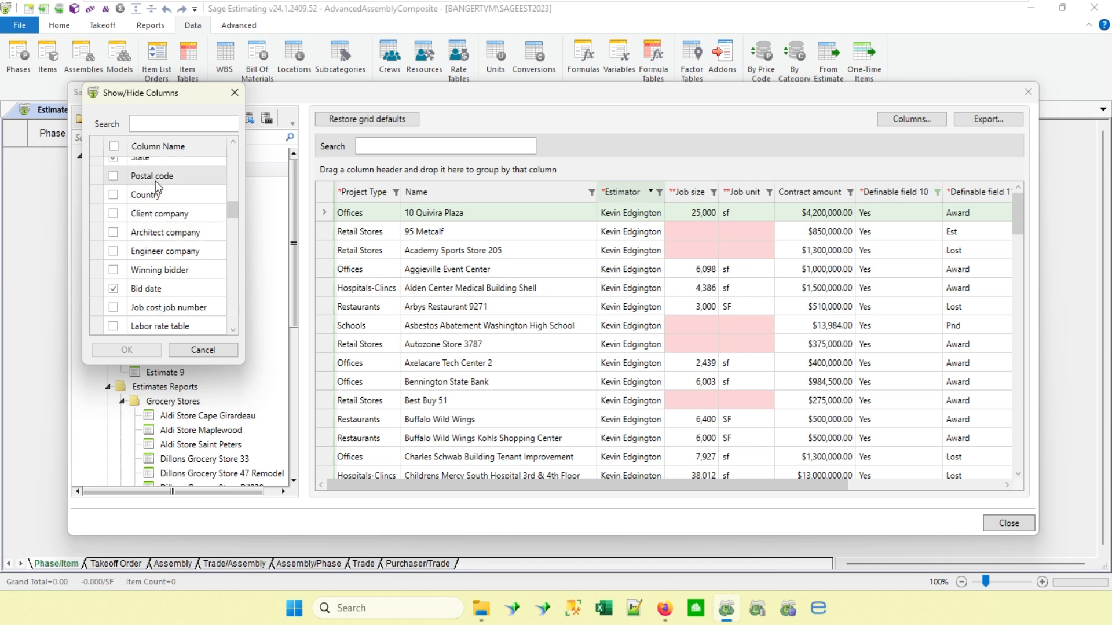
scroll(155, 181, up, 2)
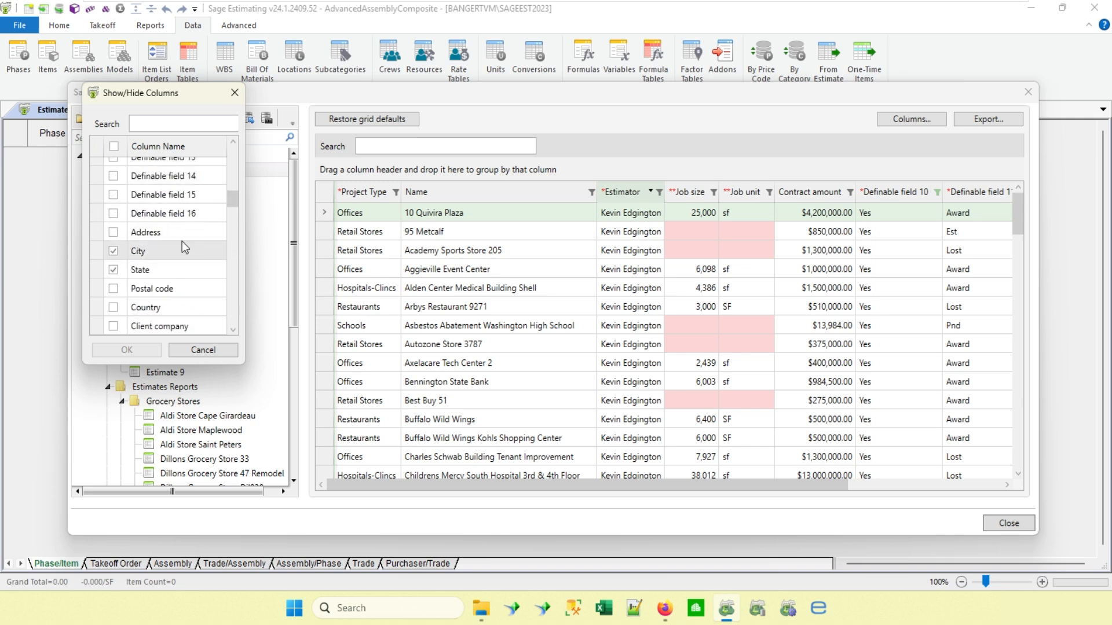
scroll(198, 213, up, 3)
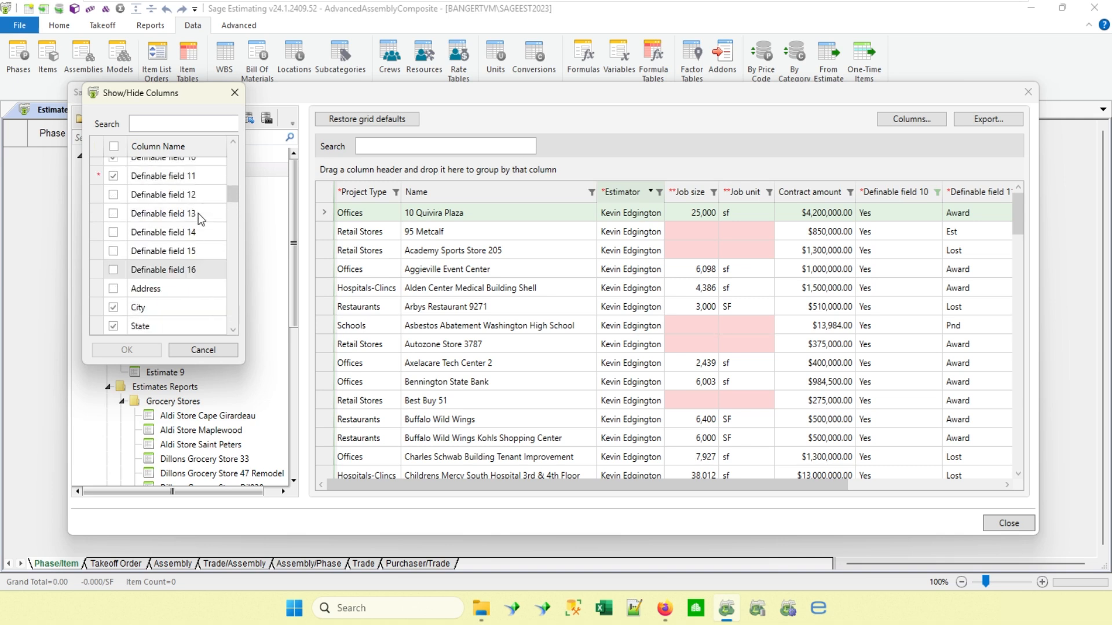
scroll(198, 213, up, 3)
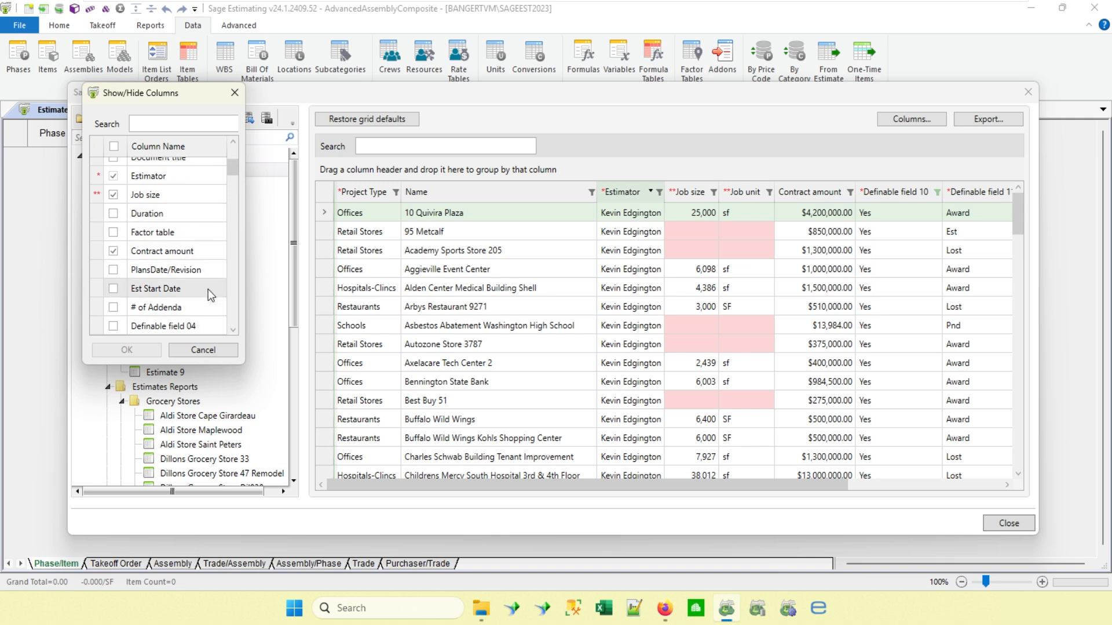
scroll(210, 273, up, 2)
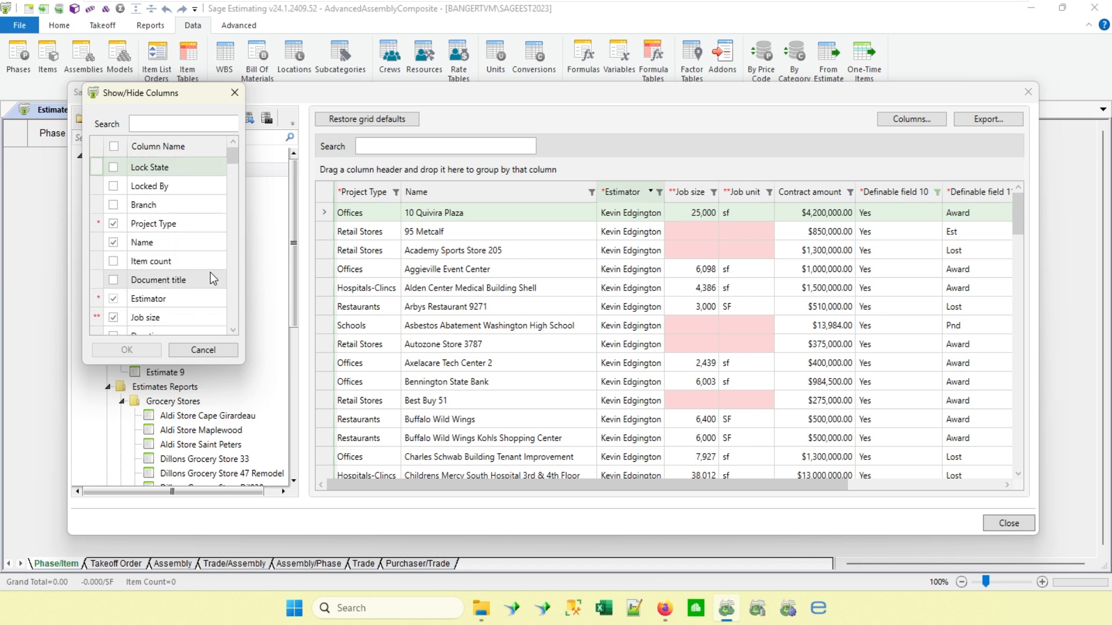
Add the Created by, Last modified by and Last modified date columns to the all-estimates grid.
scroll(213, 279, down, 2)
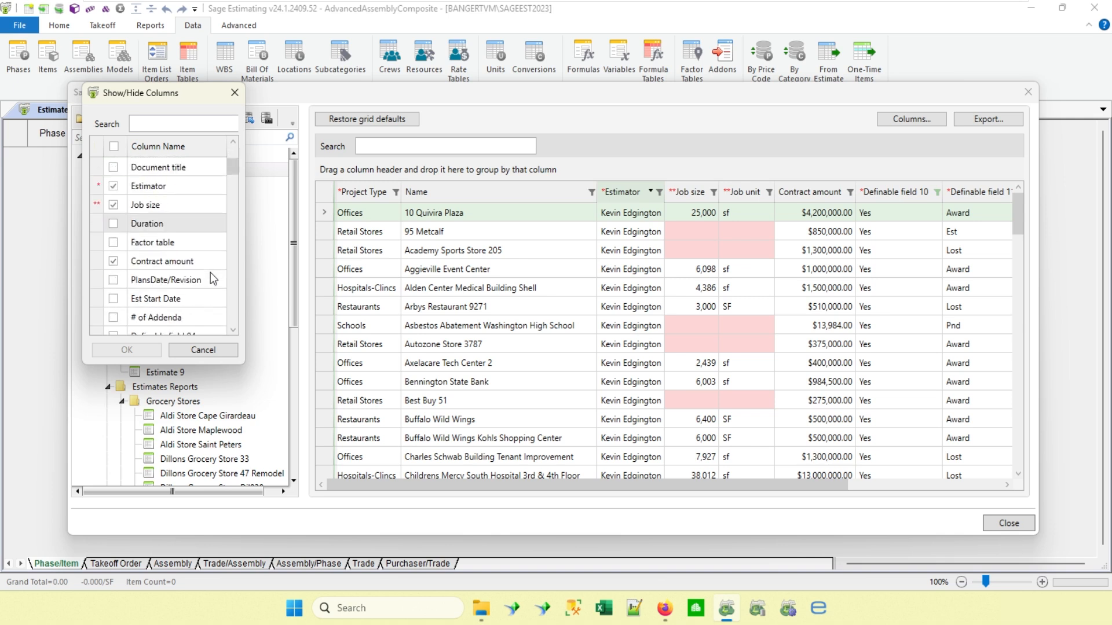
scroll(210, 272, down, 1)
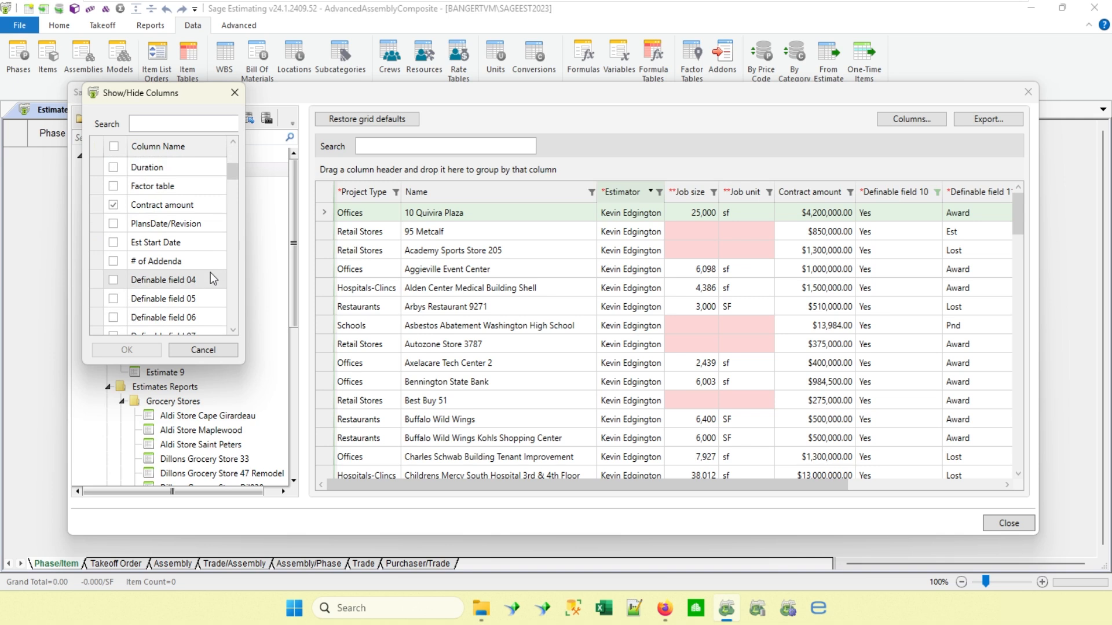
scroll(210, 272, down, 7)
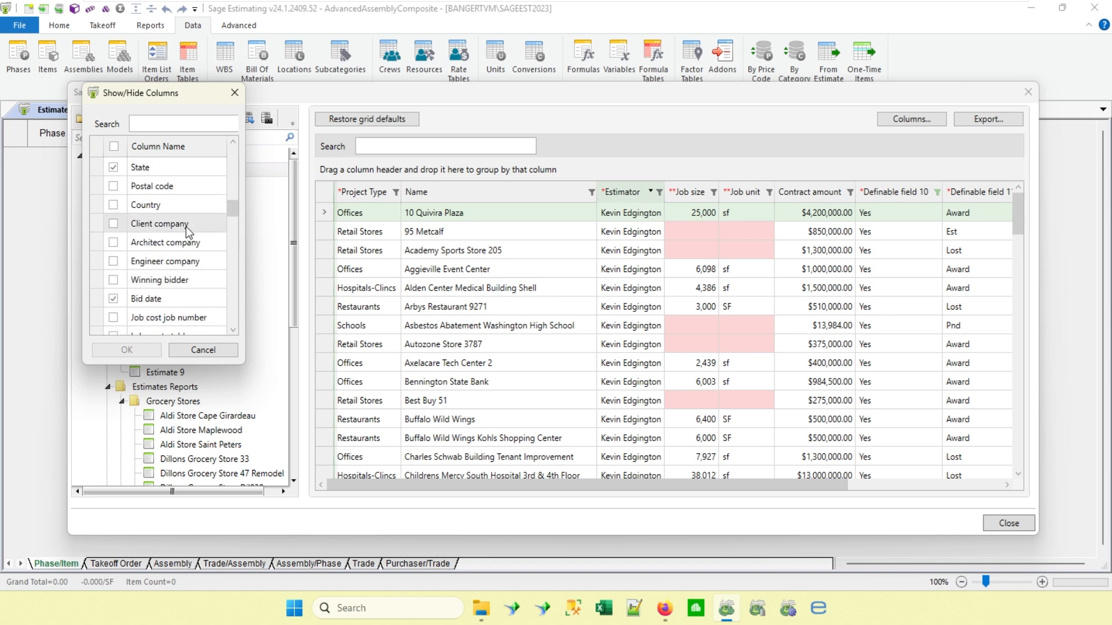
scroll(176, 276, down, 2)
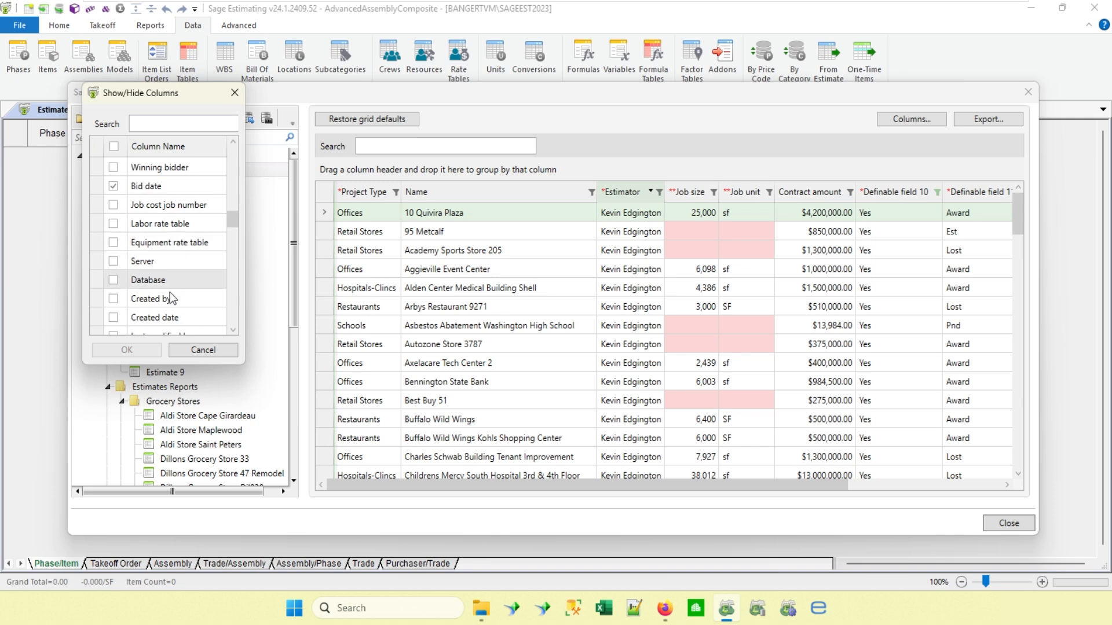
click(114, 298)
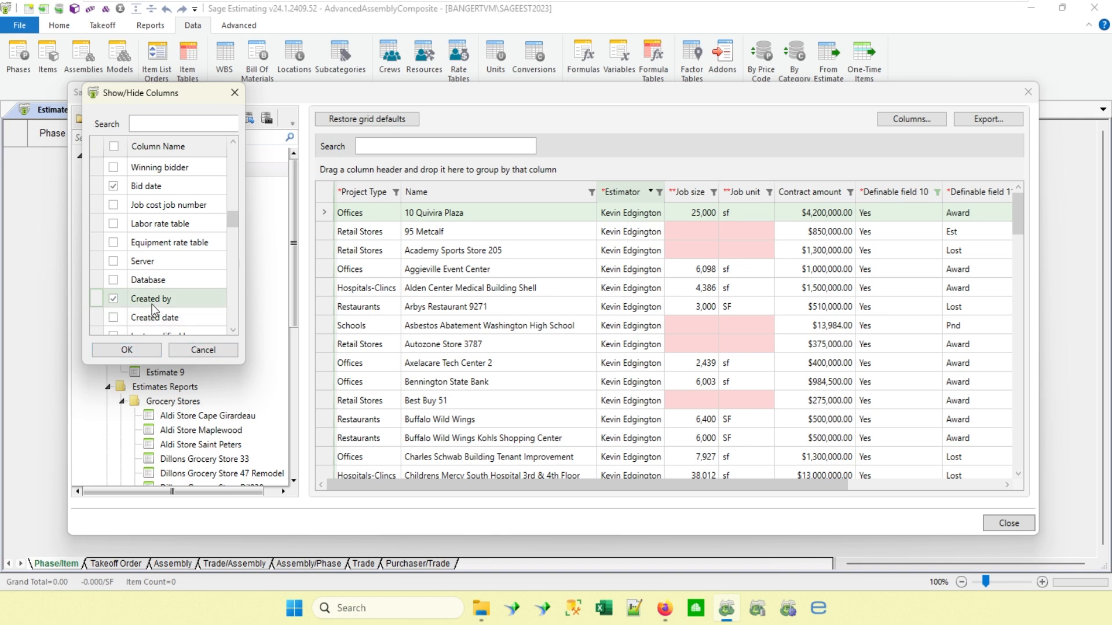
scroll(167, 318, down, 1)
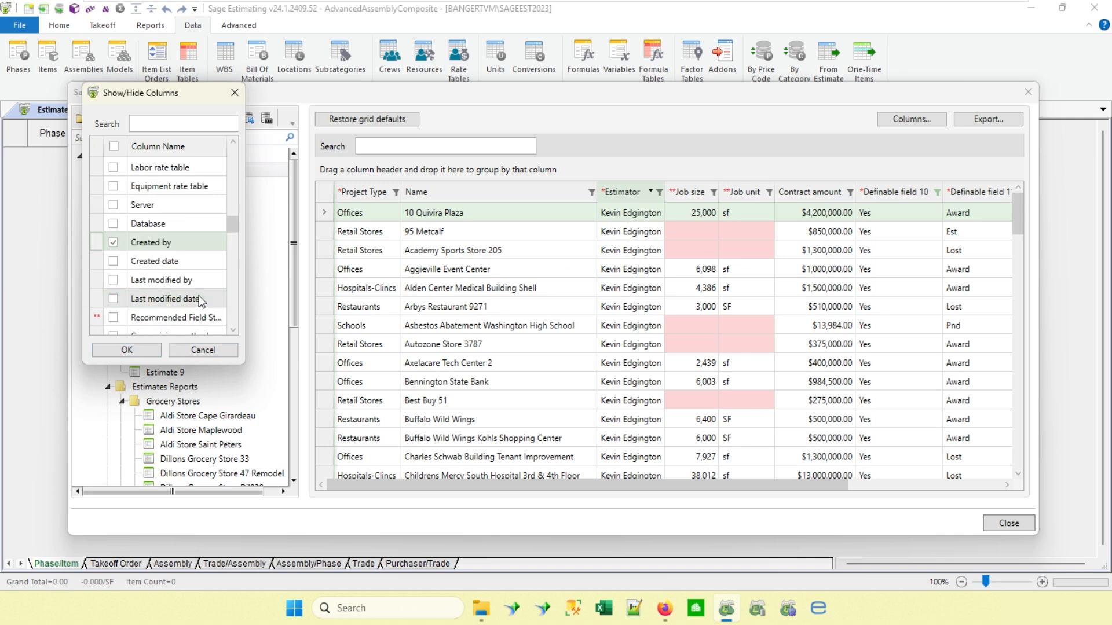
click(113, 279)
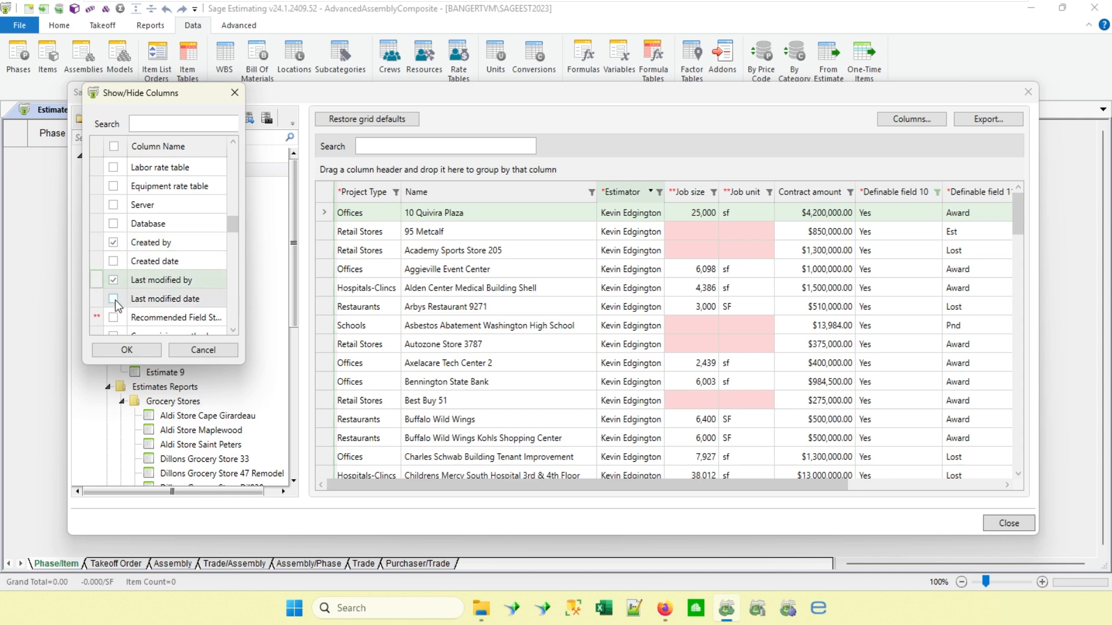
click(114, 298)
click(125, 348)
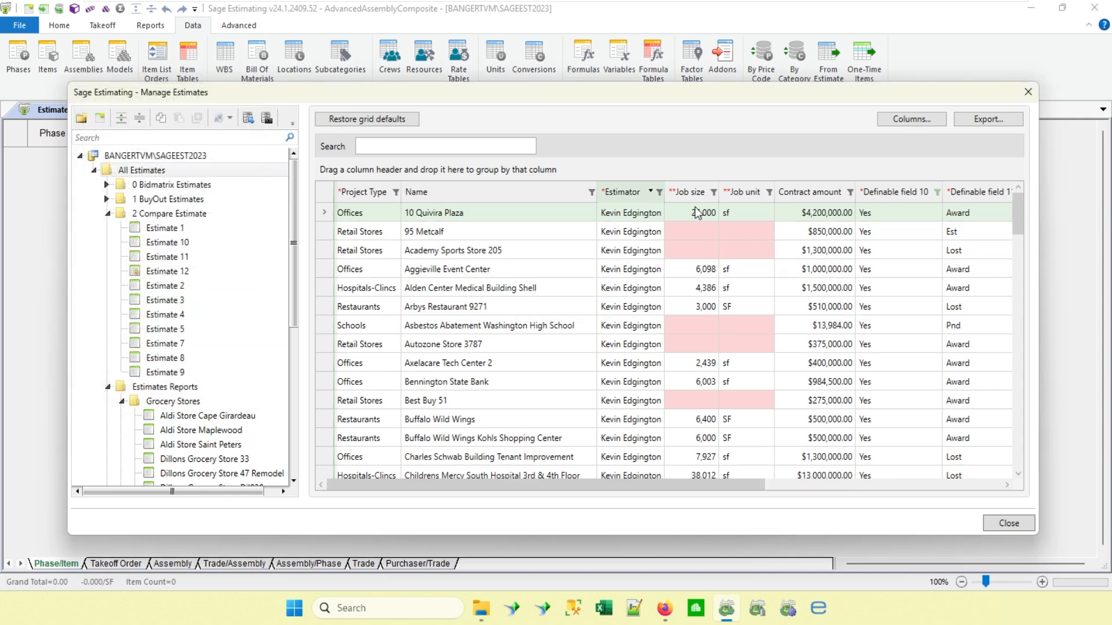
Remove the Yes filter from the Definable field 10 column of the estimates grid.
drag(599, 485, 868, 478)
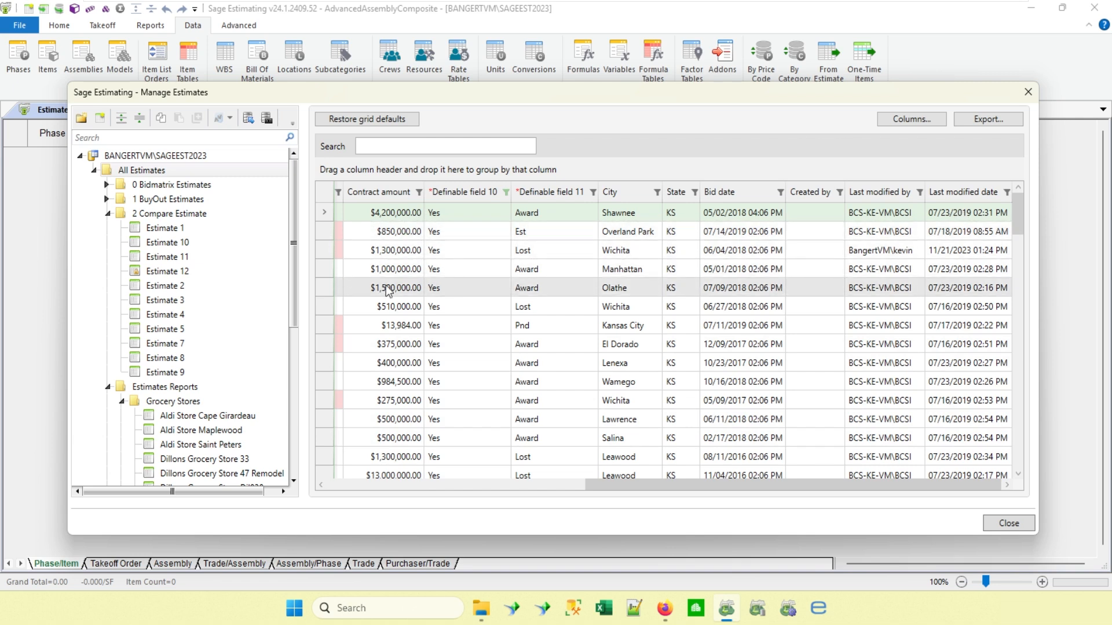
scroll(884, 348, down, 1)
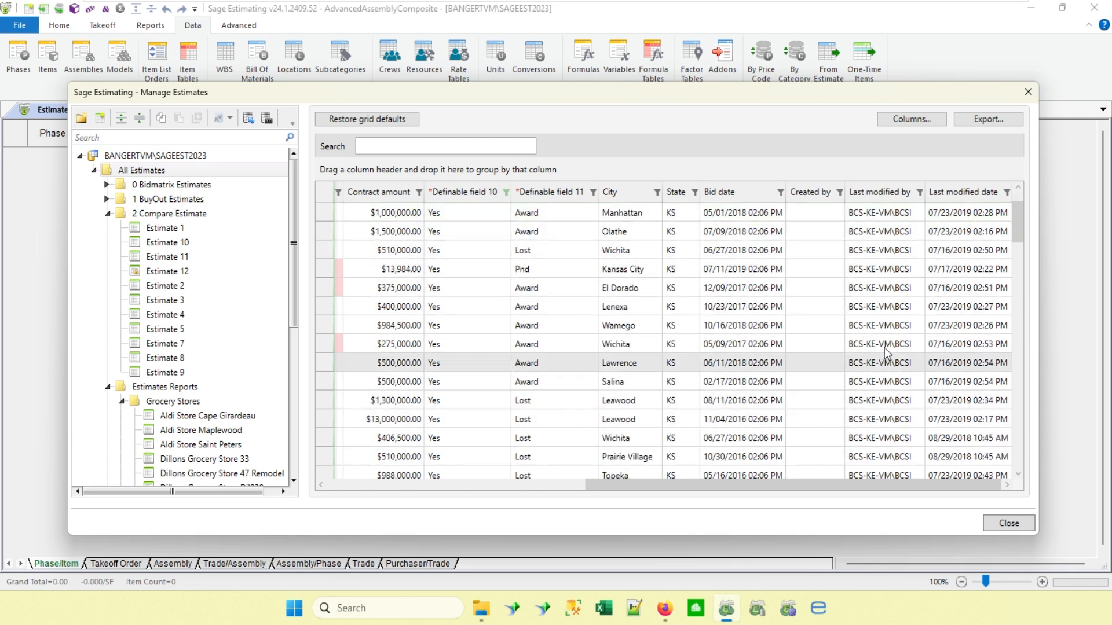
scroll(885, 348, up, 1)
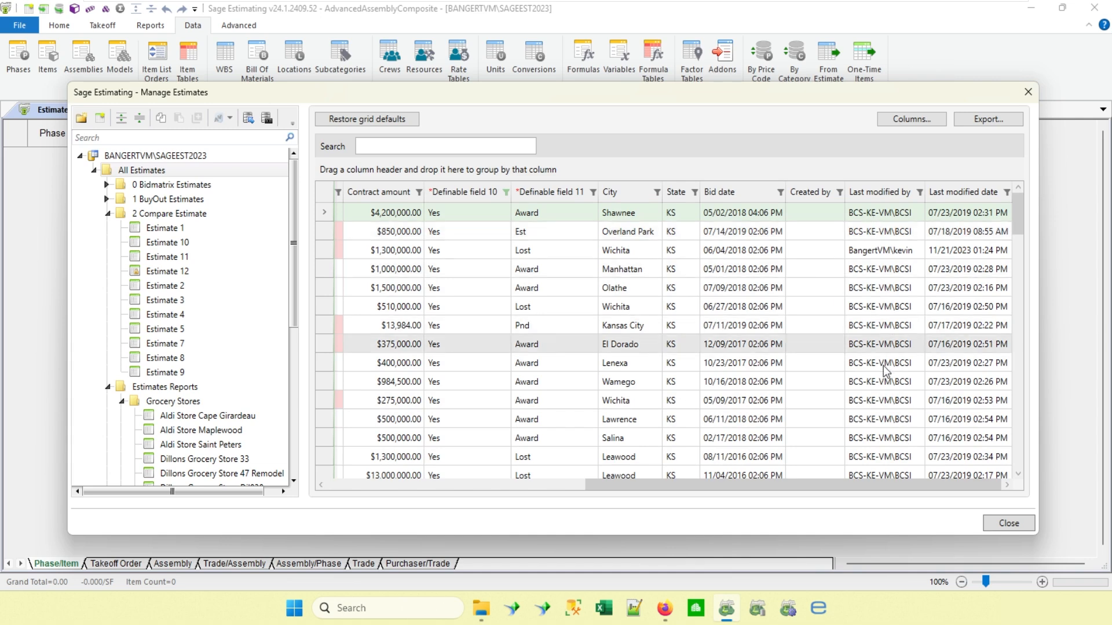
click(350, 485)
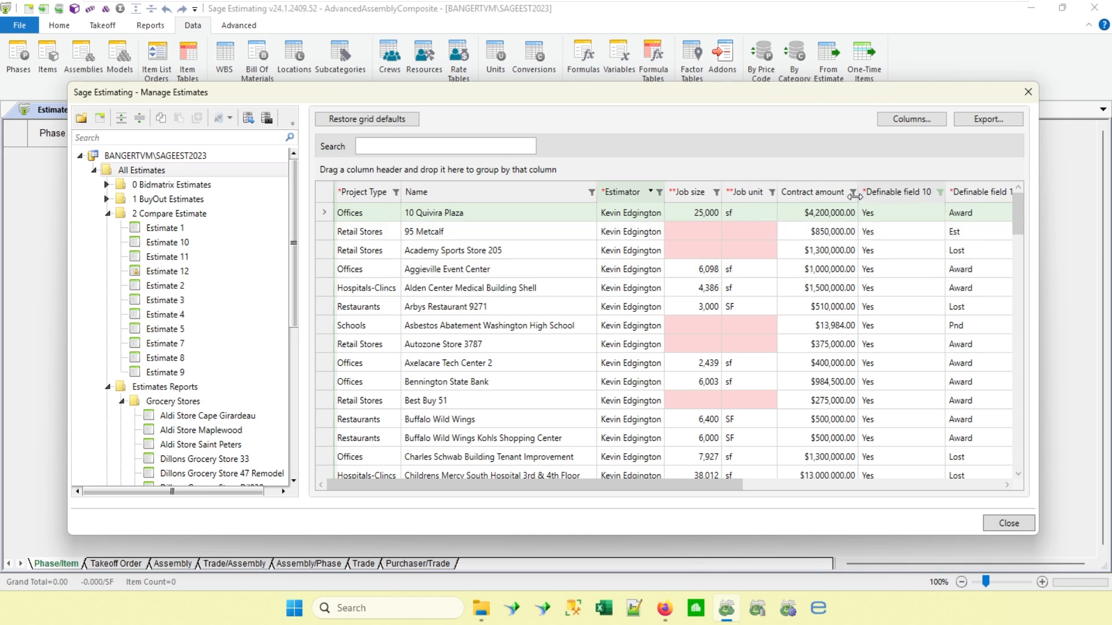
click(939, 193)
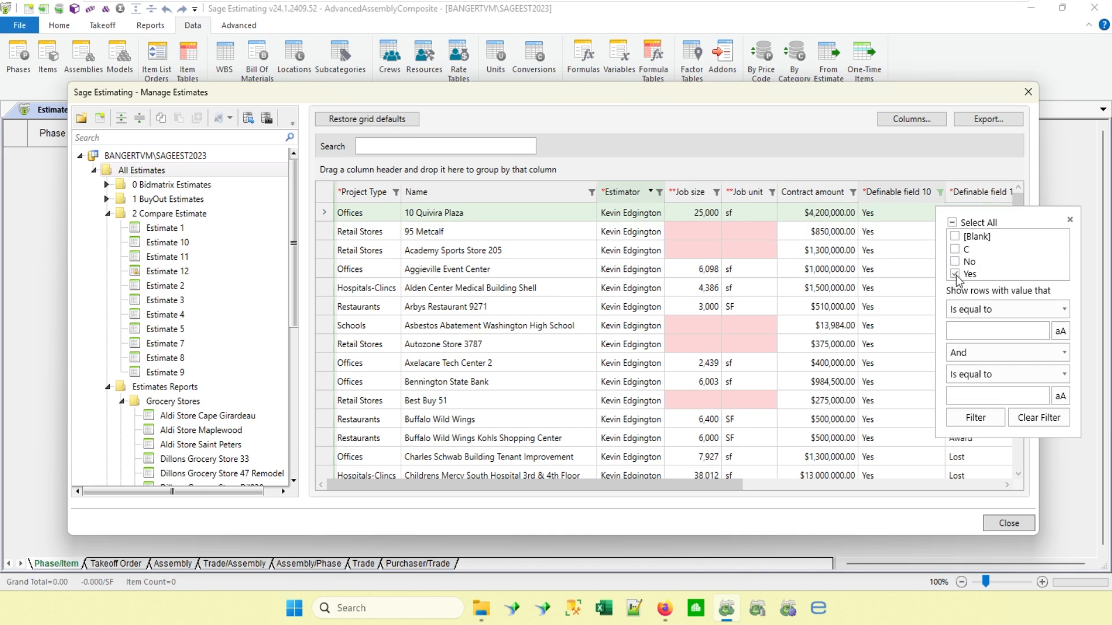
click(956, 275)
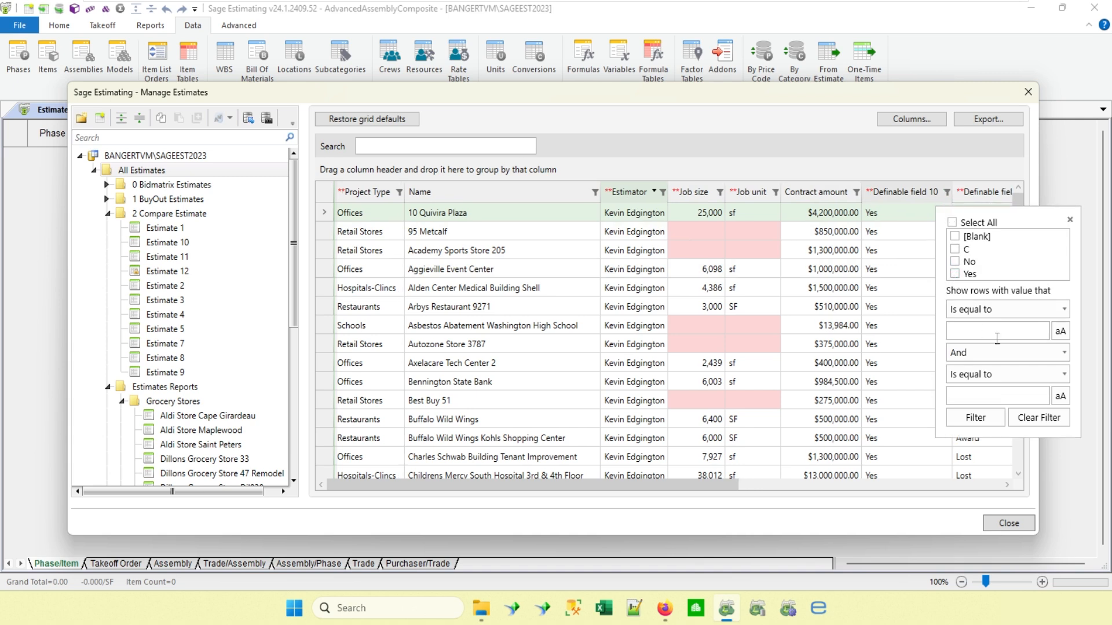
click(895, 253)
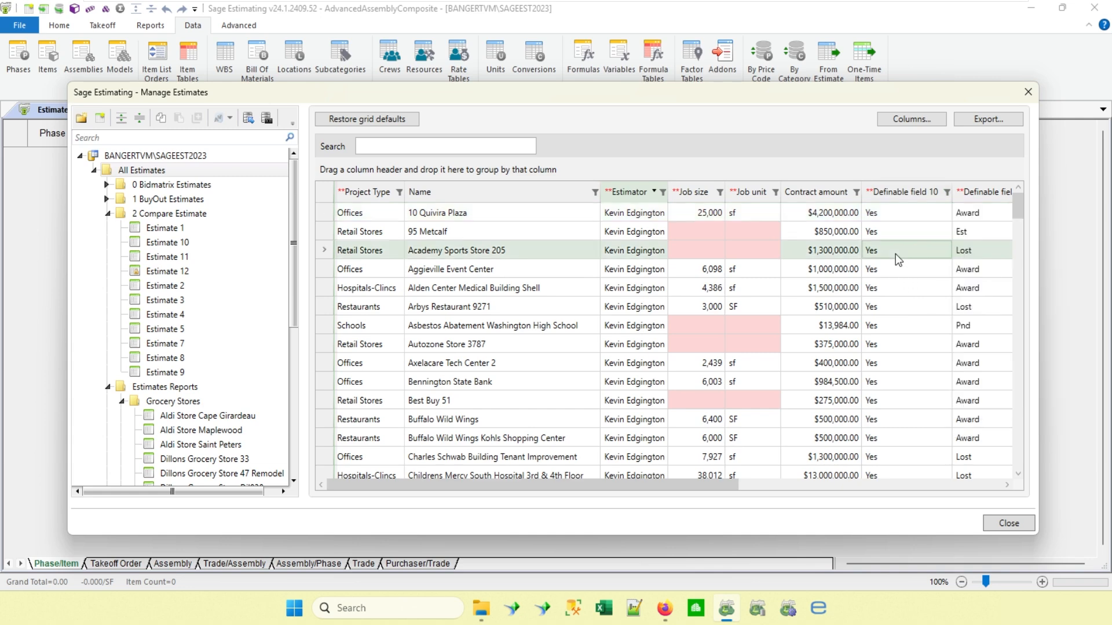
Examine the unfiltered estimates list for Definable field 10 values and empty recommended fields.
scroll(895, 254, down, 10)
scroll(895, 254, down, 15)
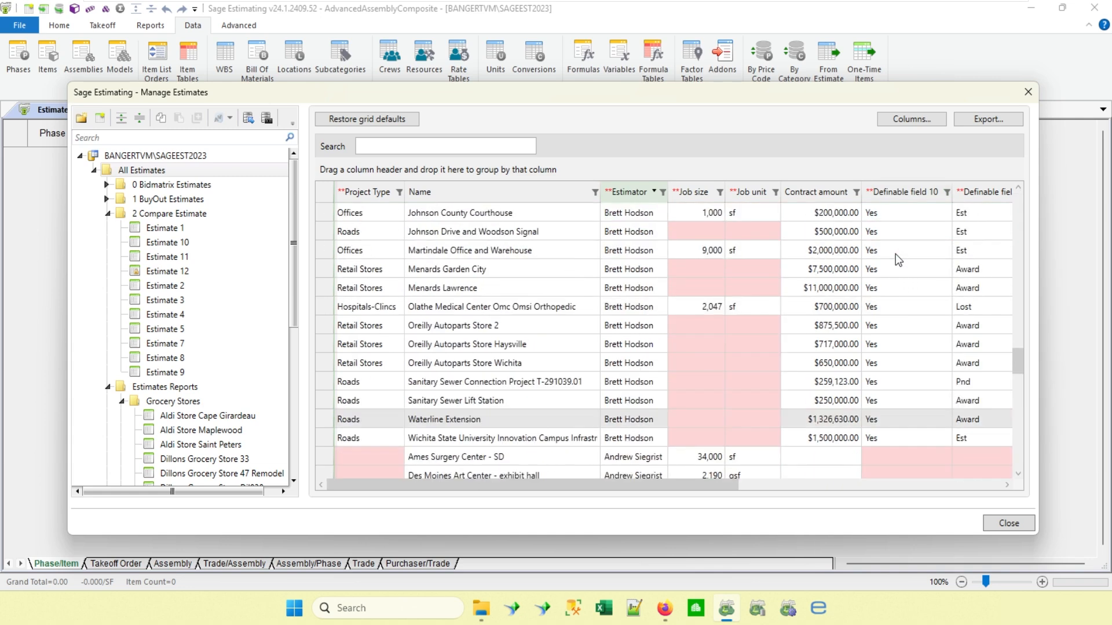
scroll(896, 254, up, 20)
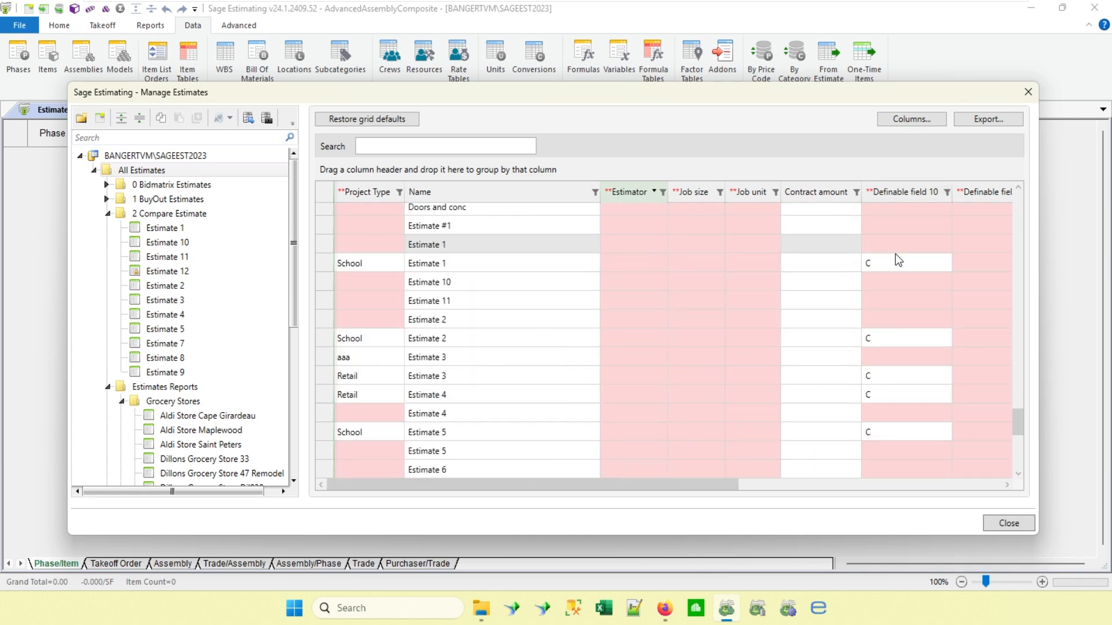
scroll(895, 254, up, 1)
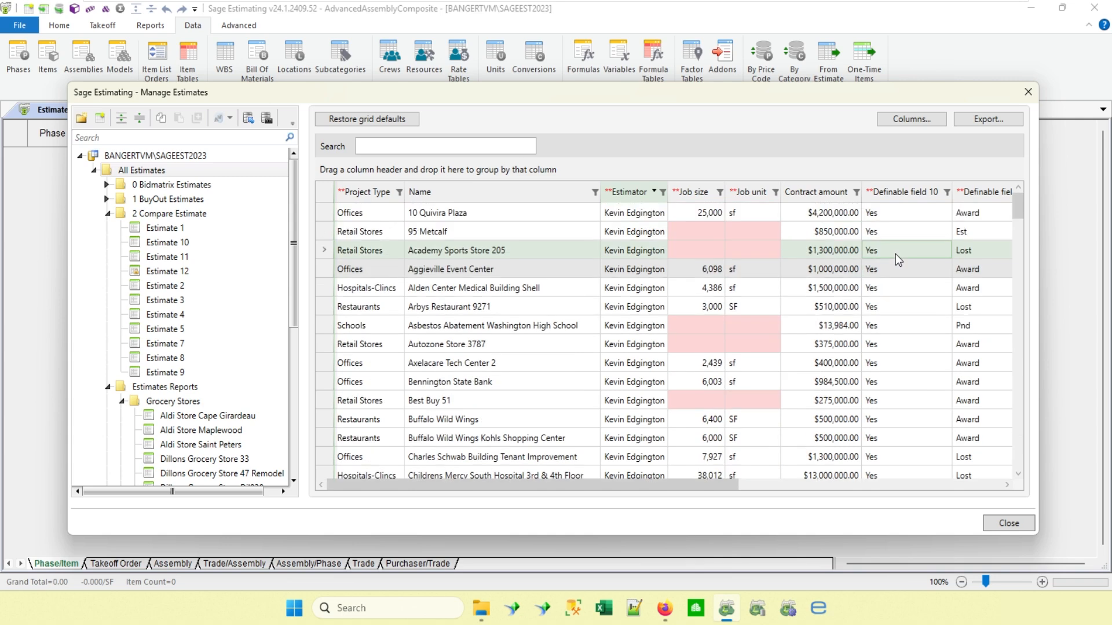
scroll(920, 283, down, 10)
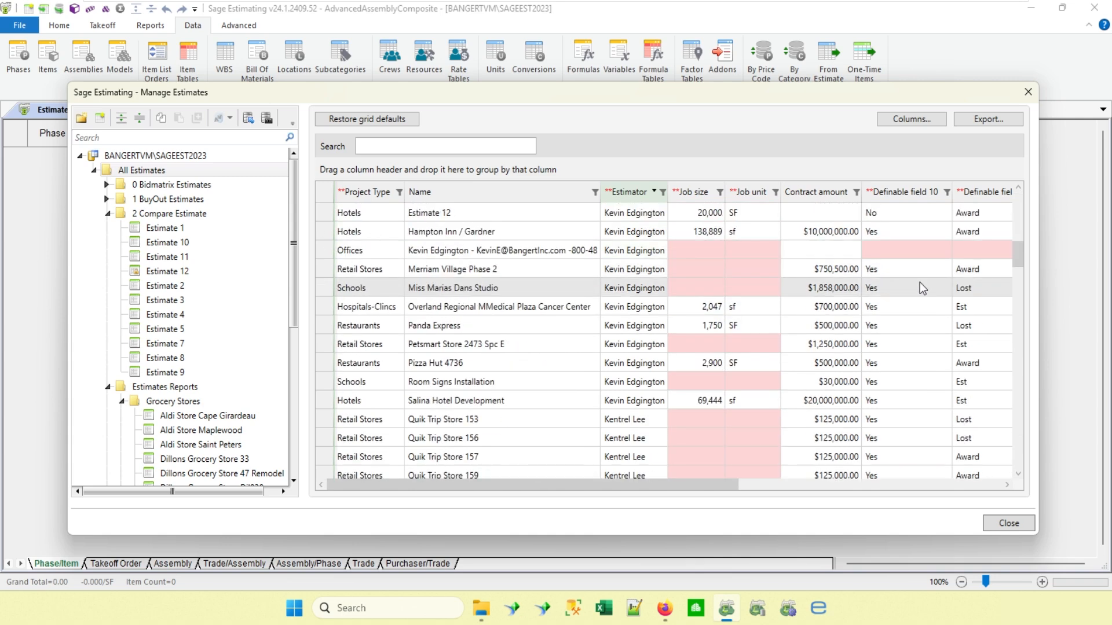
scroll(920, 282, down, 12)
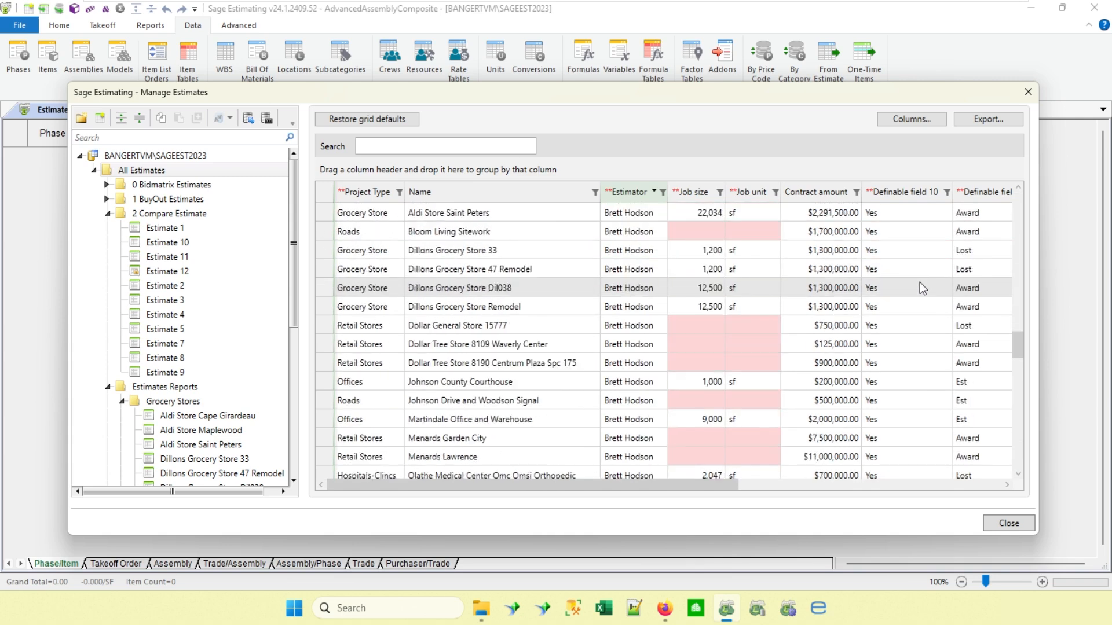
scroll(920, 282, down, 12)
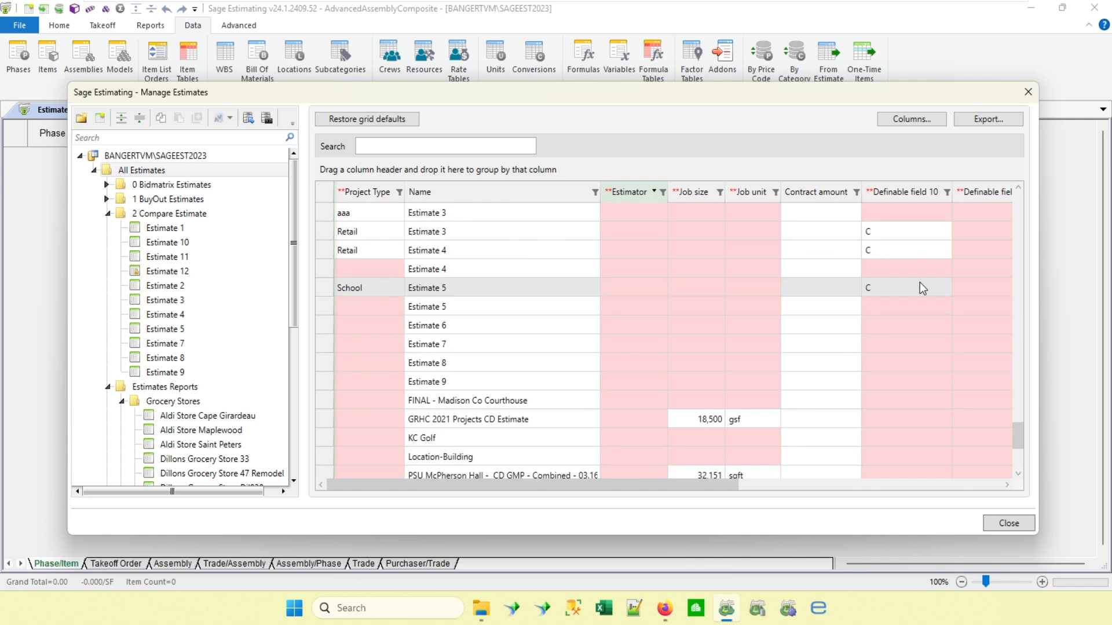
scroll(899, 336, down, 3)
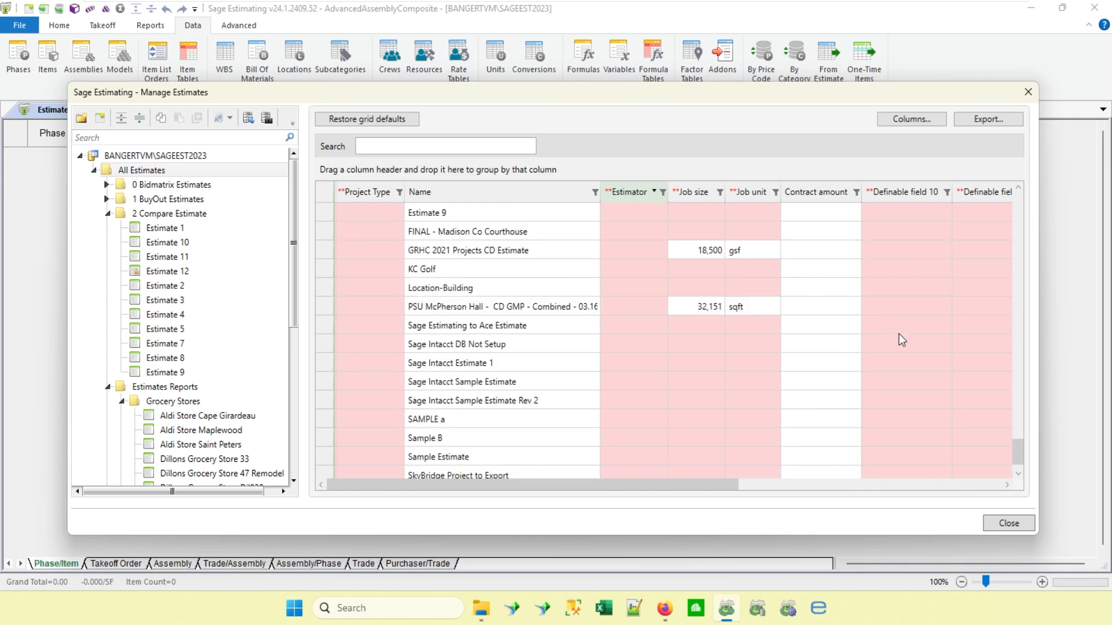
scroll(899, 336, up, 10)
scroll(899, 338, up, 15)
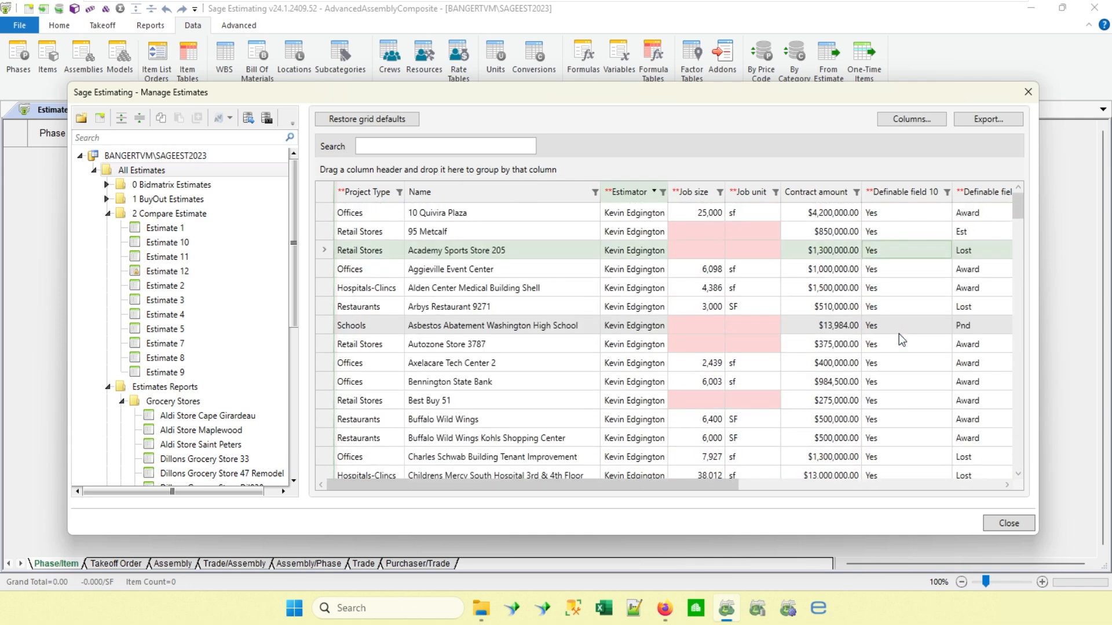
Filter the Definable field 10 column of the estimates grid to show only Yes values.
click(946, 191)
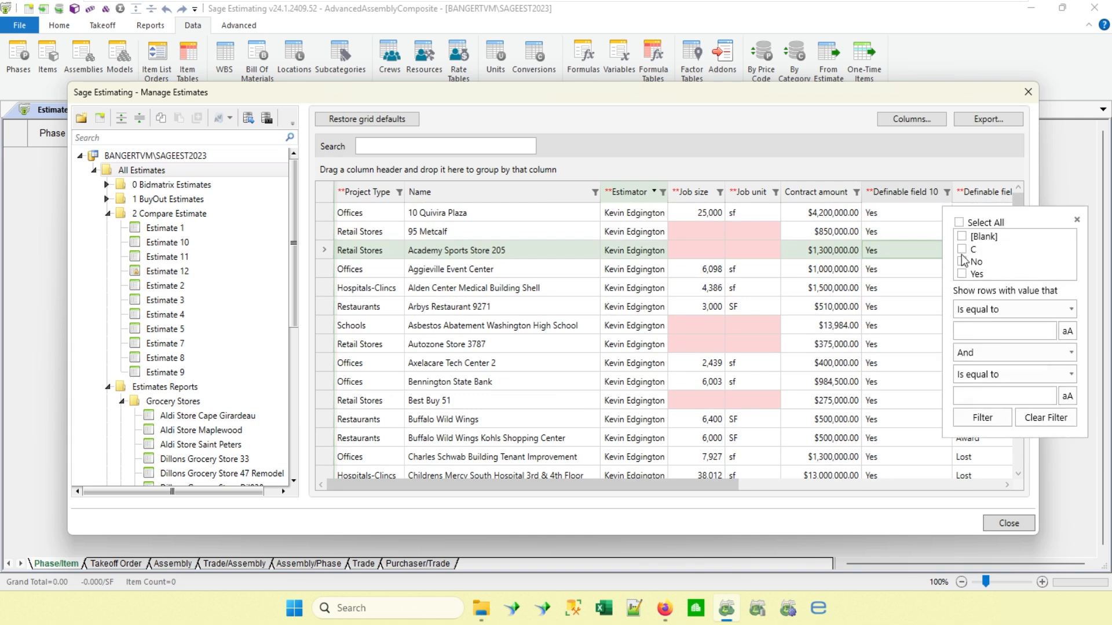
click(962, 274)
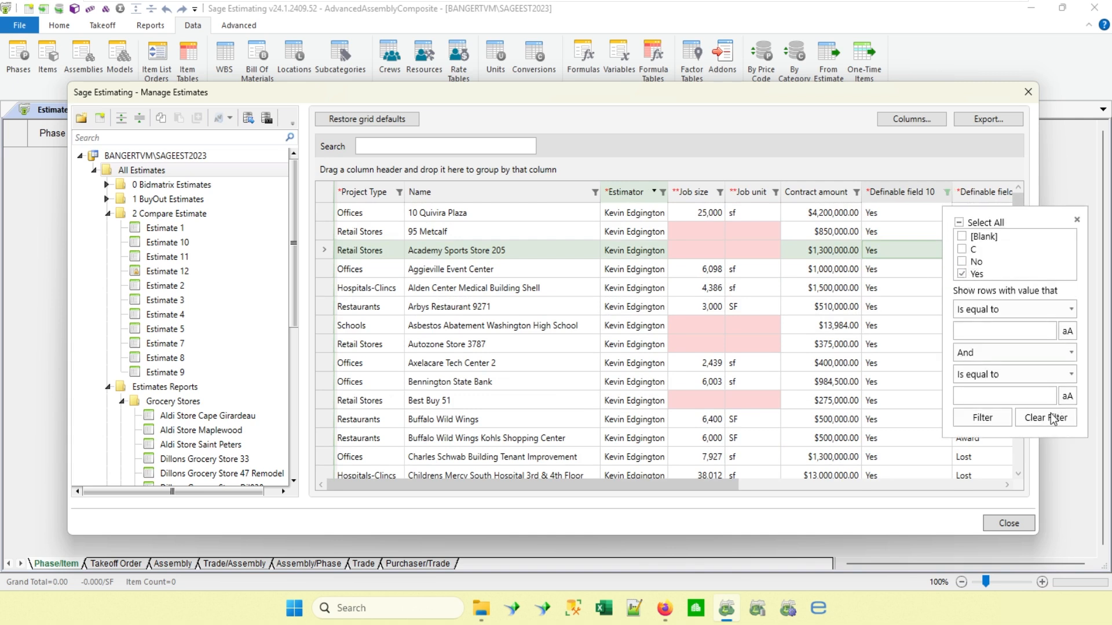
click(983, 417)
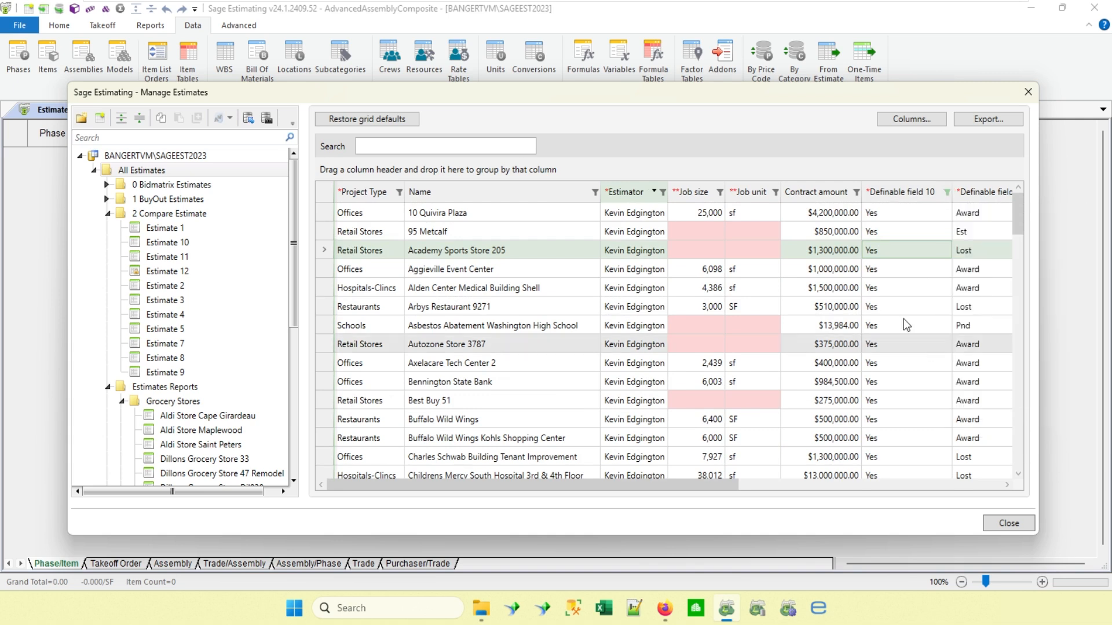
Filter the Estimator column of the estimates grid to only the estimator named in the currently listed rows.
click(663, 193)
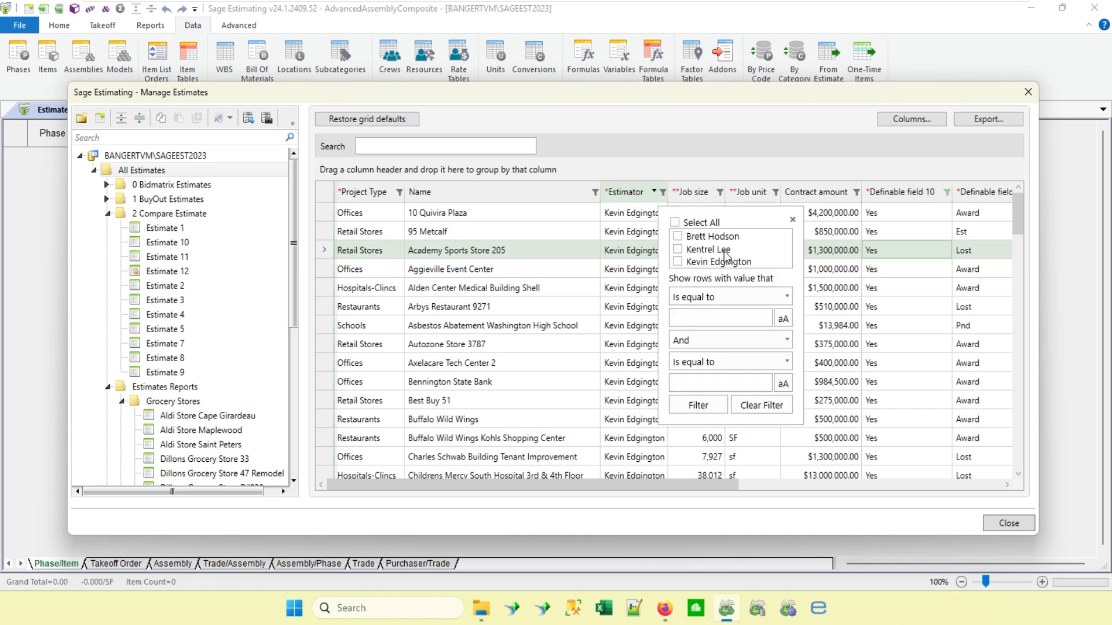
click(677, 261)
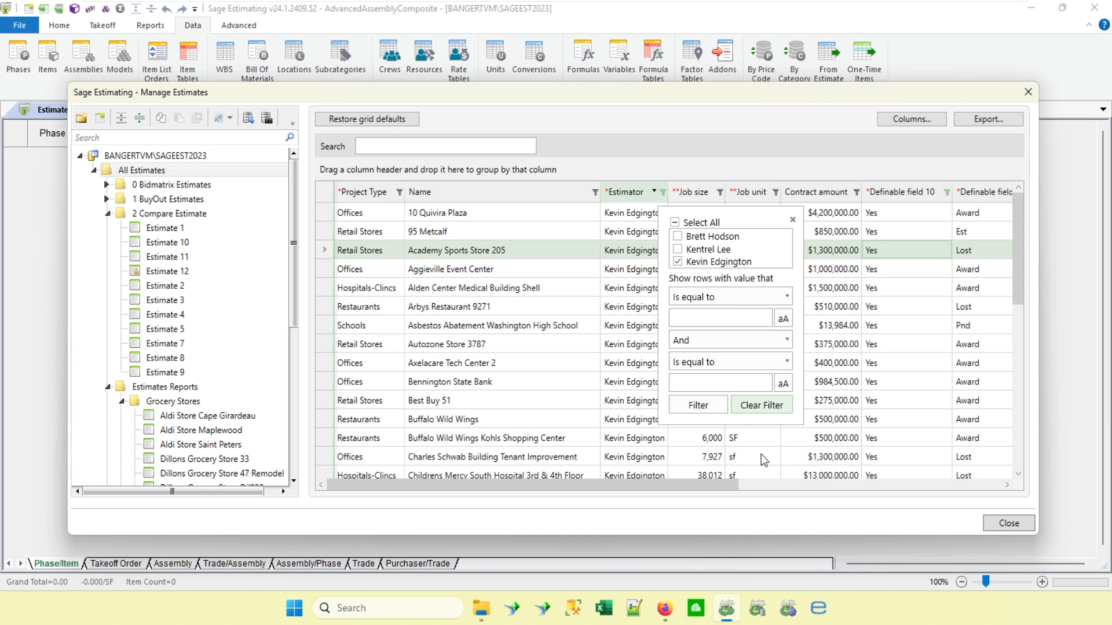
click(736, 531)
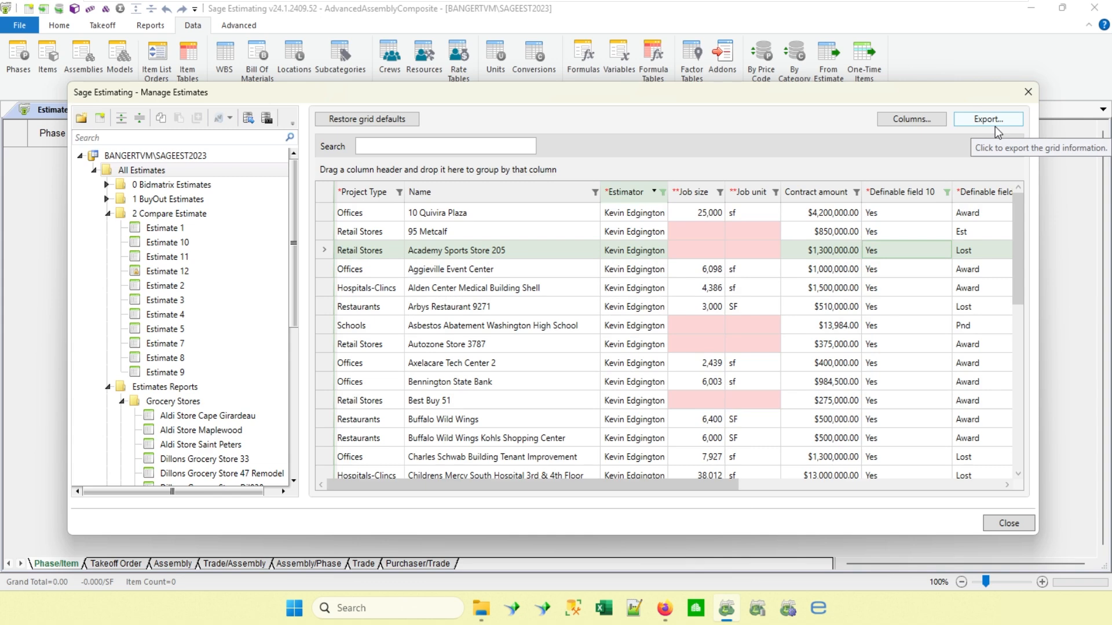
Filter the Definable field 11 column to Award so only awarded estimates are listed, and return to the grid's first columns.
click(963, 484)
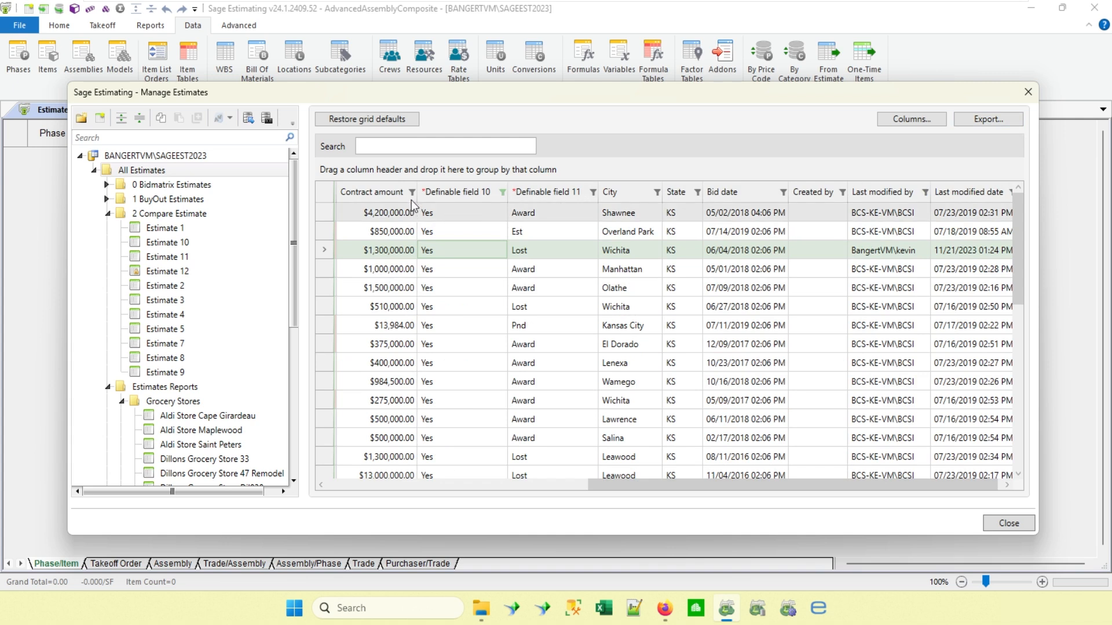
click(586, 192)
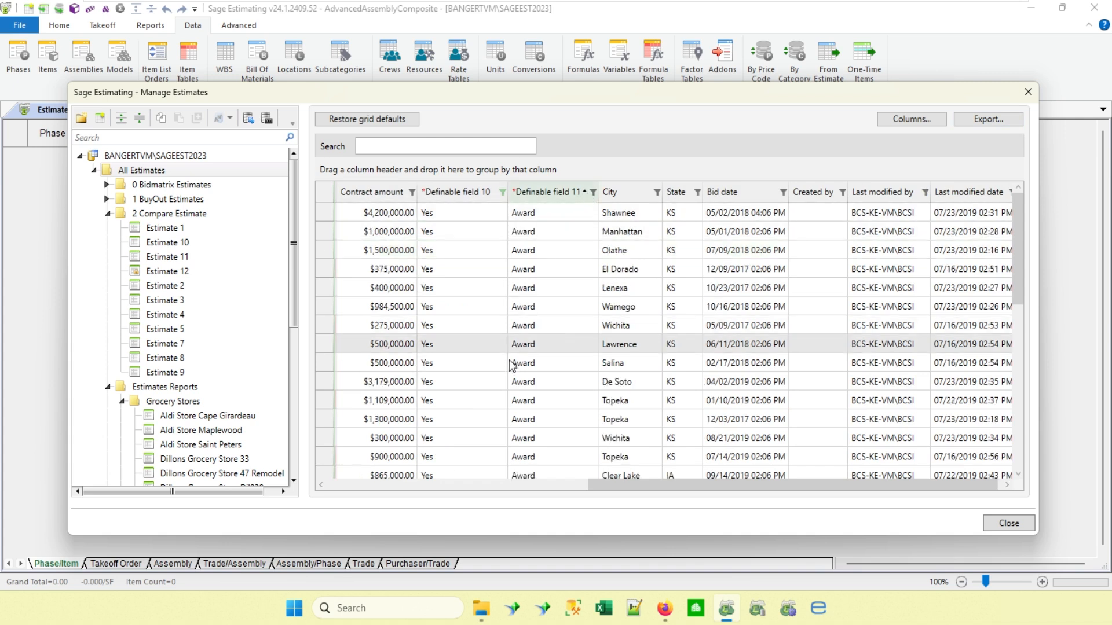
click(602, 192)
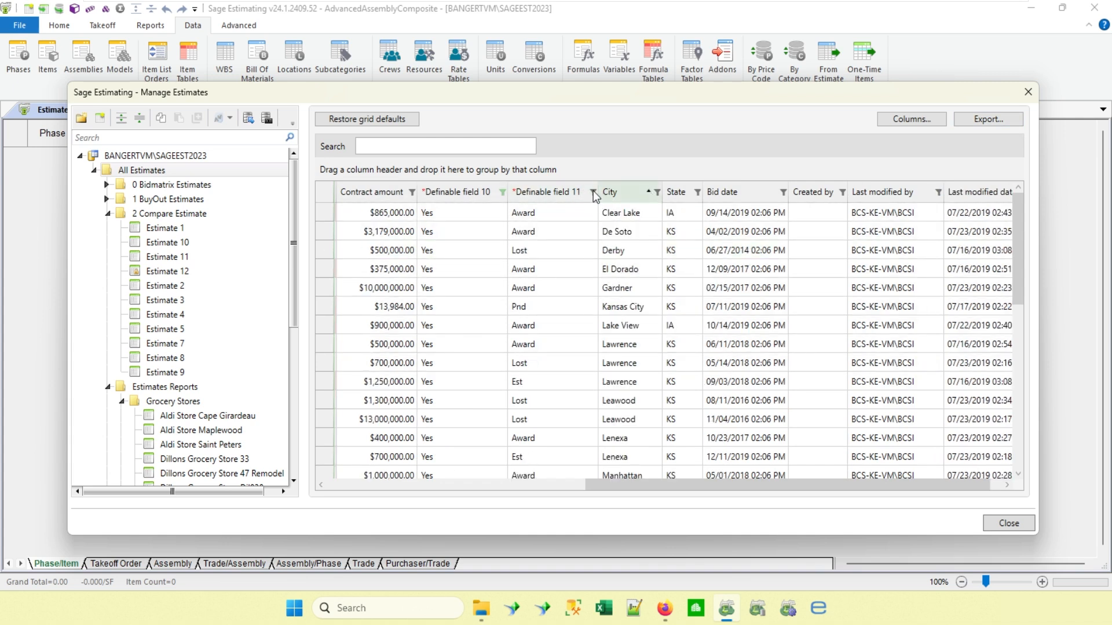
click(593, 193)
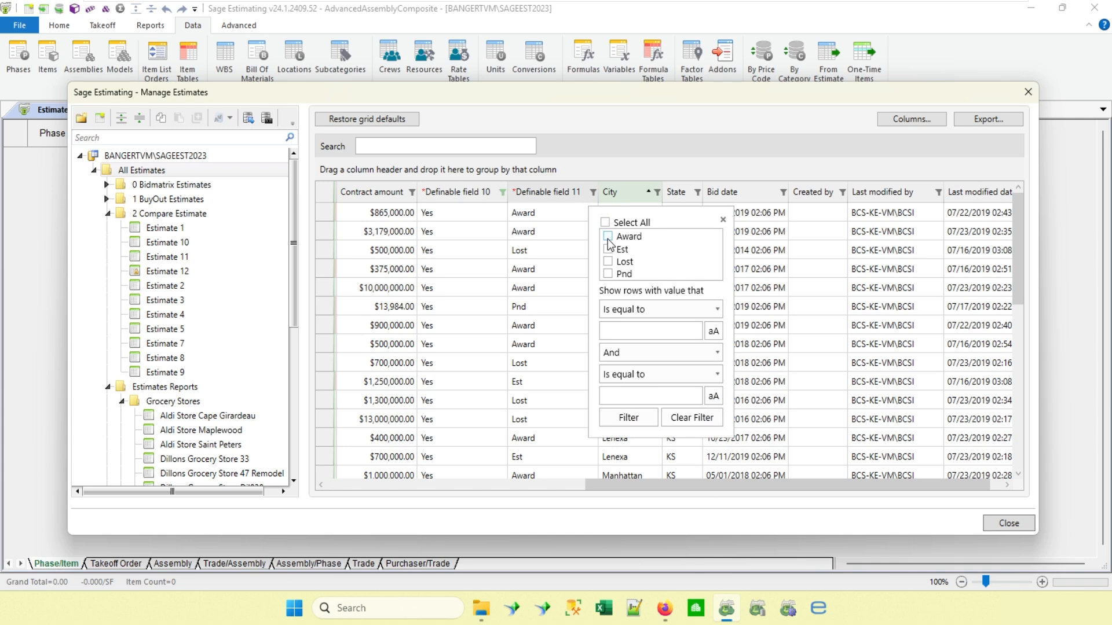
click(607, 236)
click(629, 418)
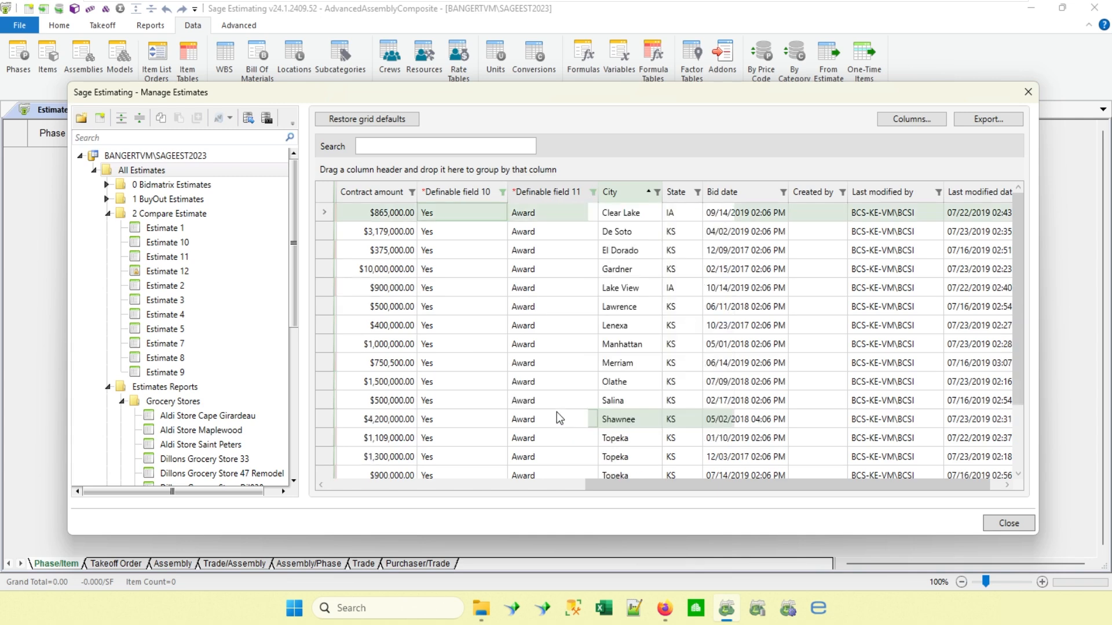
click(558, 418)
drag(599, 489, 313, 492)
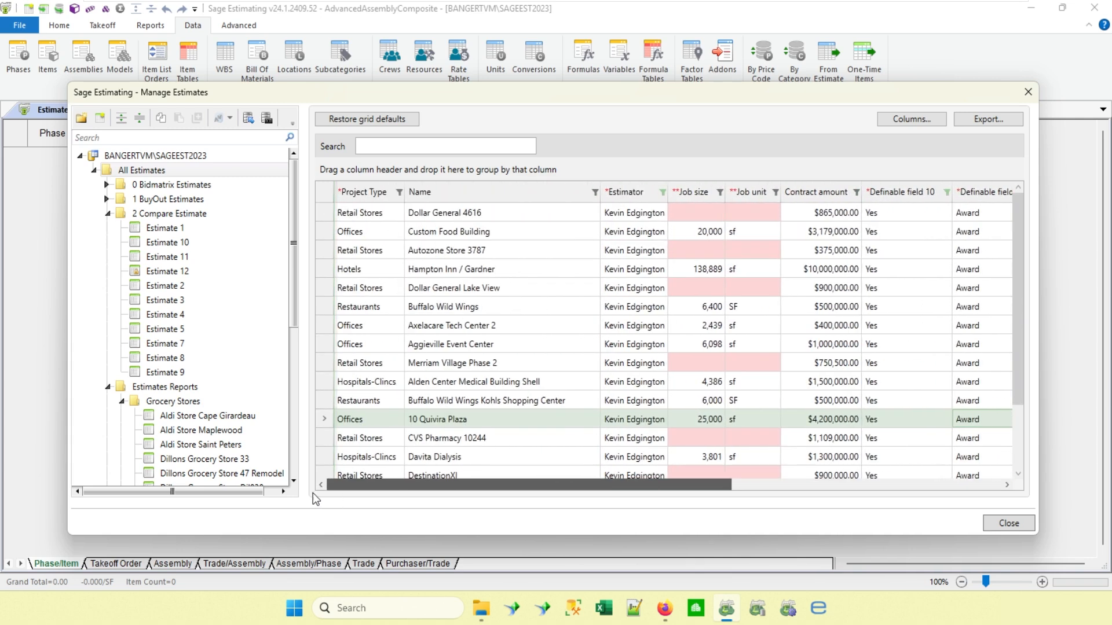